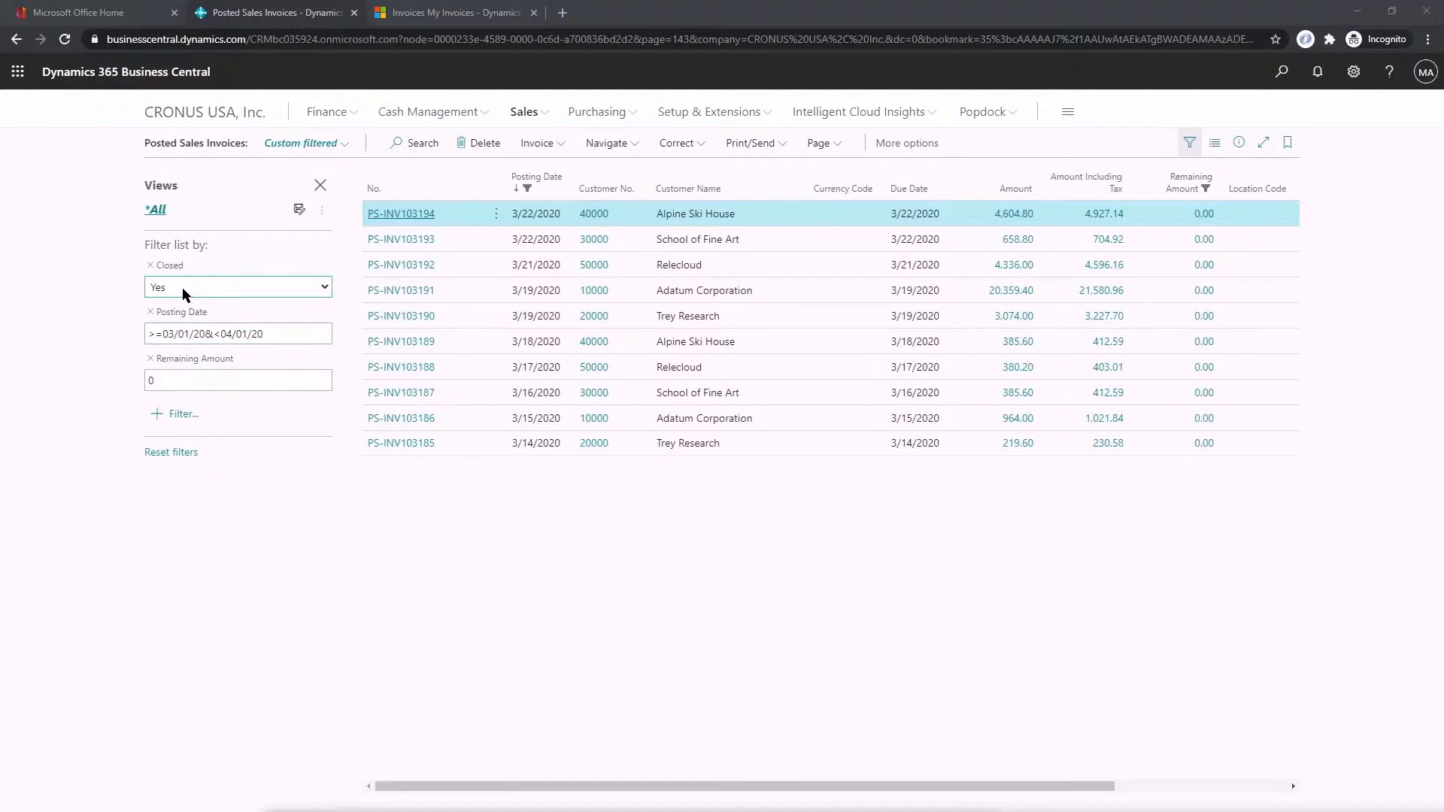
Step: Switch to SmartConnect and examine the query behind the postedSalesInvoice data source, closing it without changes
click(206, 381)
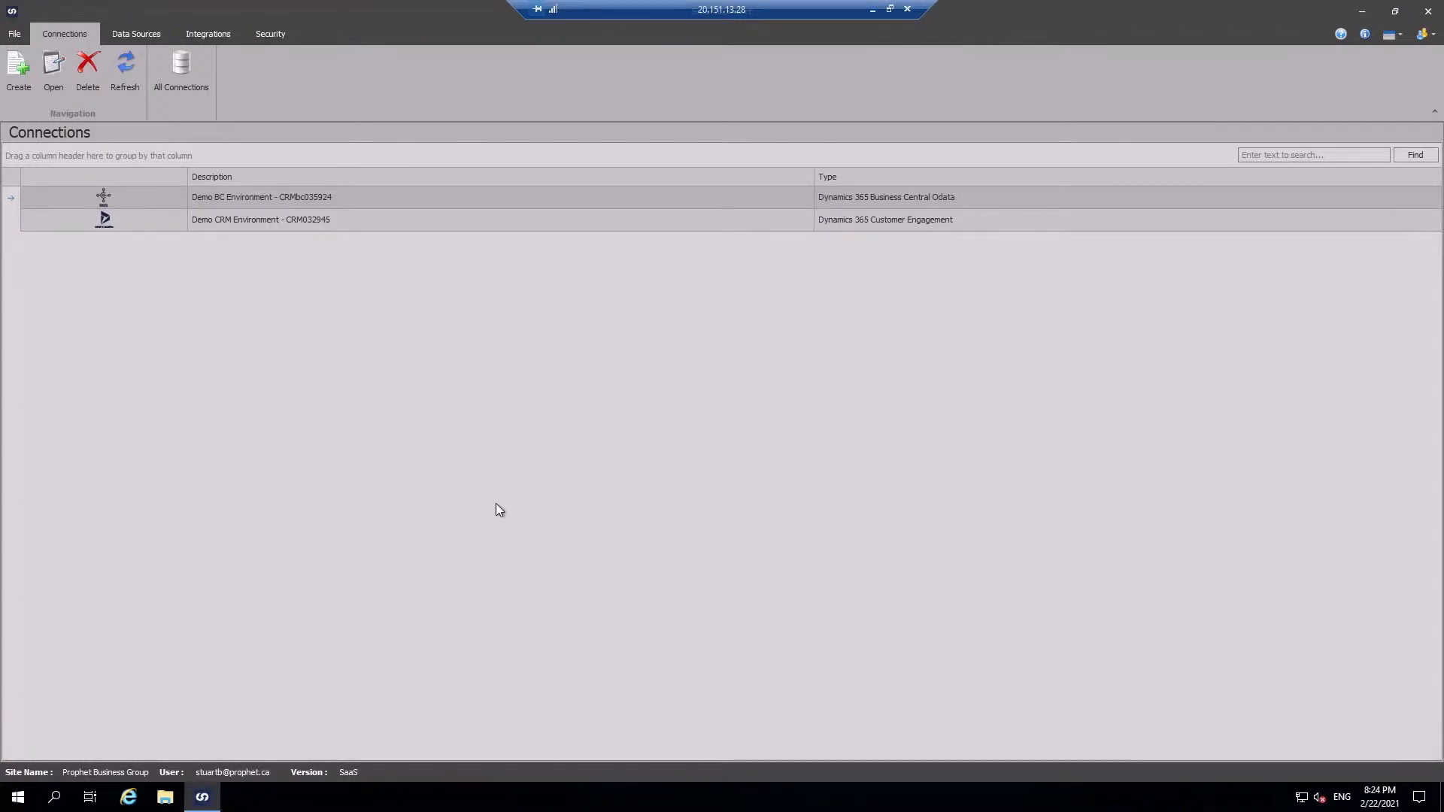
click(155, 35)
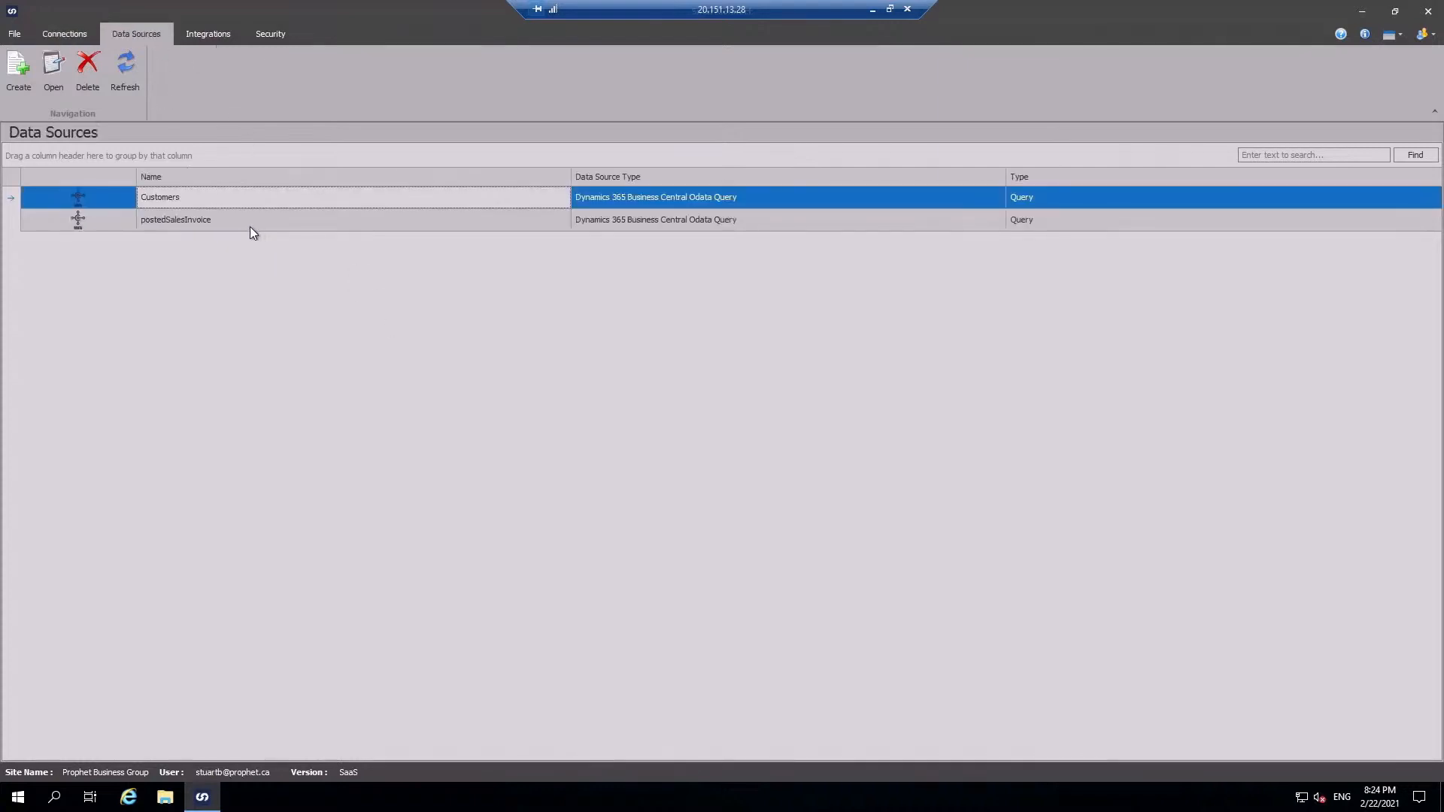
click(205, 226)
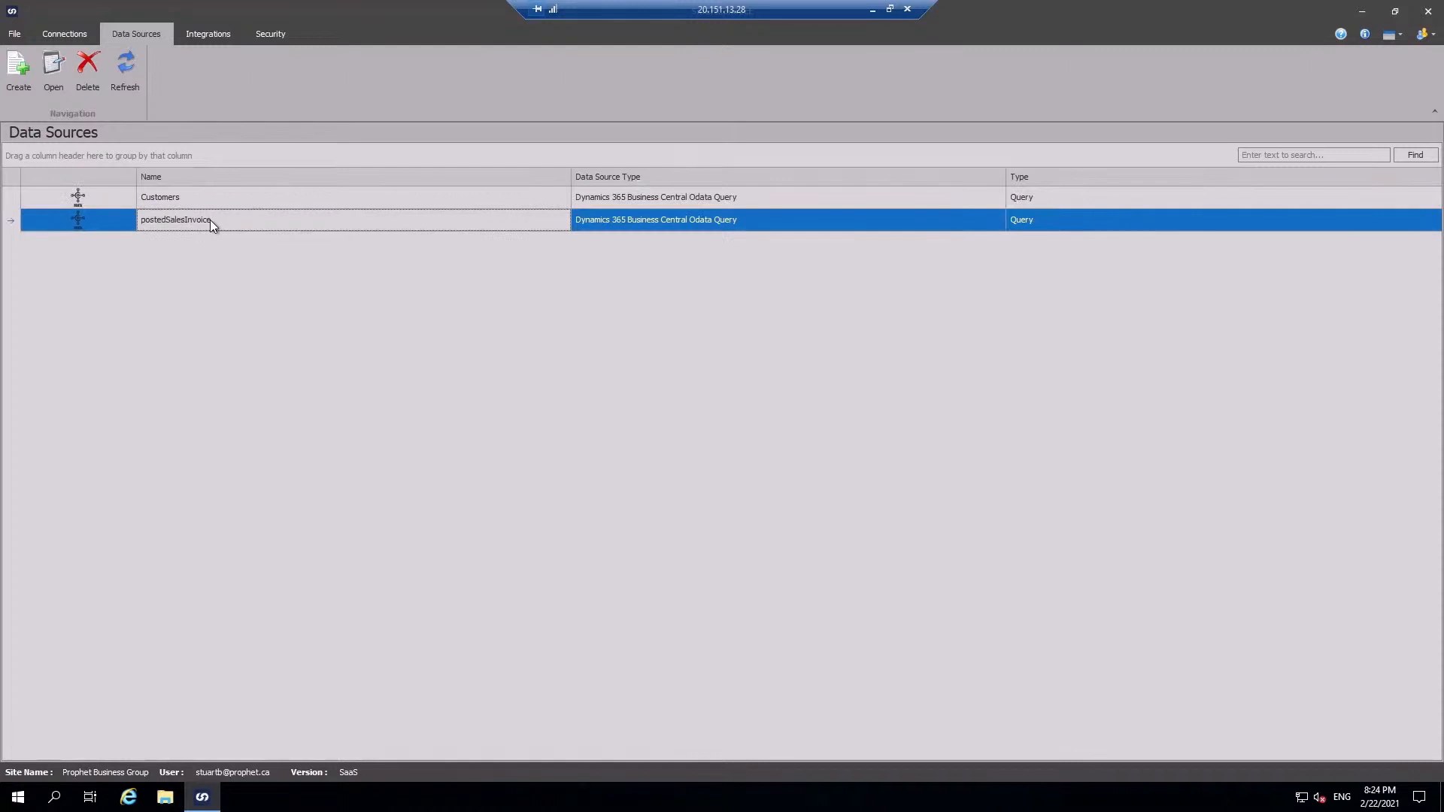
double_click(210, 220)
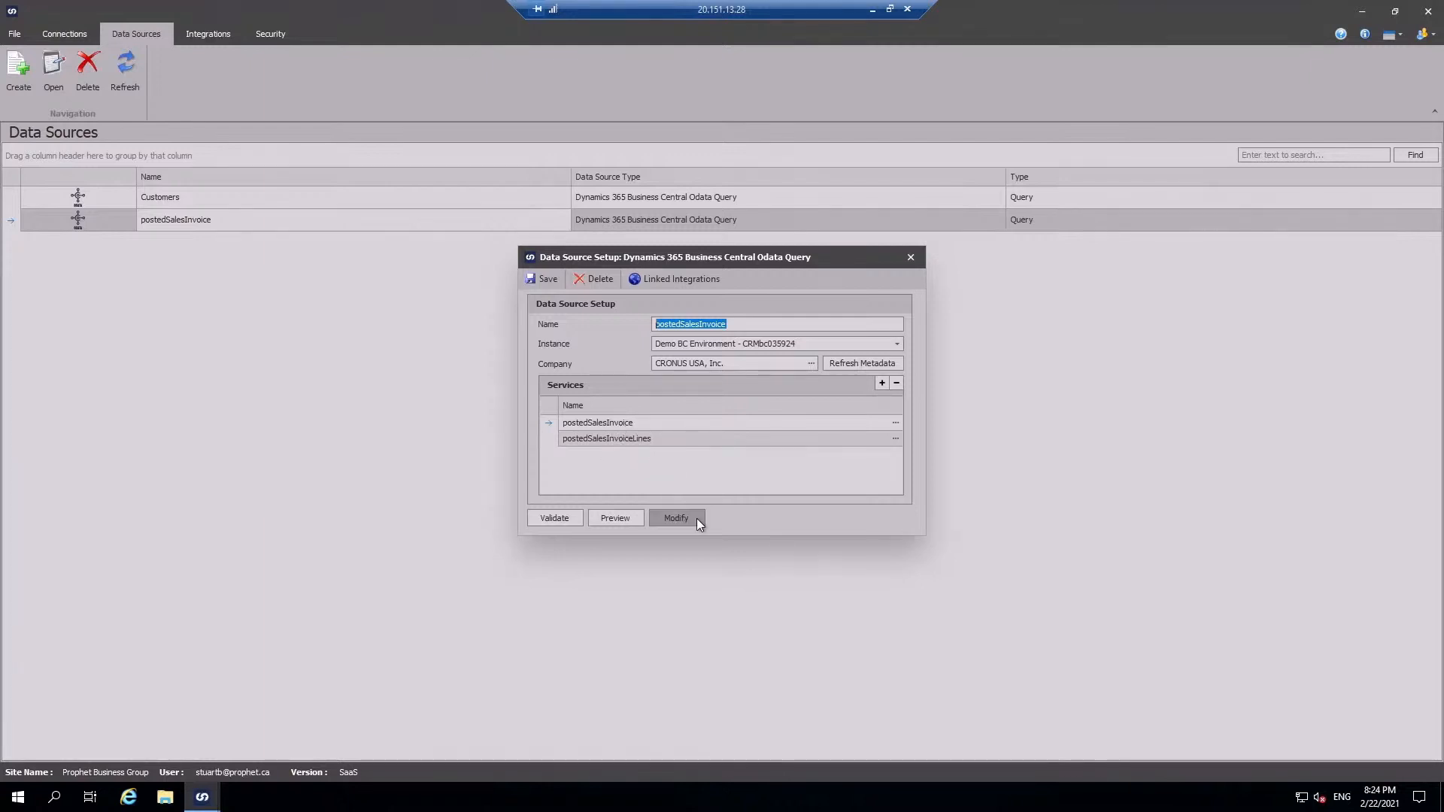
click(676, 517)
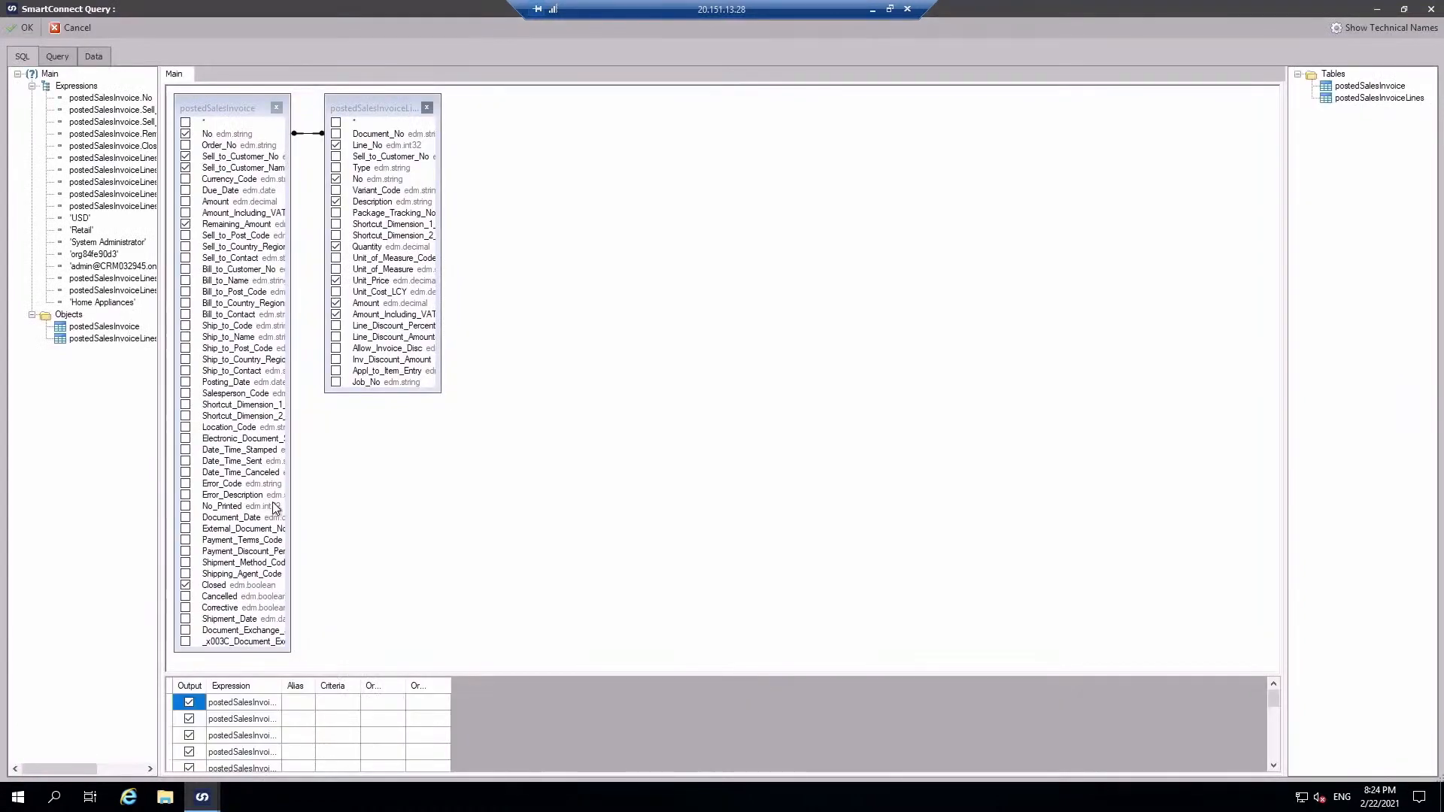
click(78, 29)
Step: Preview the records returned by the OData filter on the postedSalesInvoice service
click(895, 422)
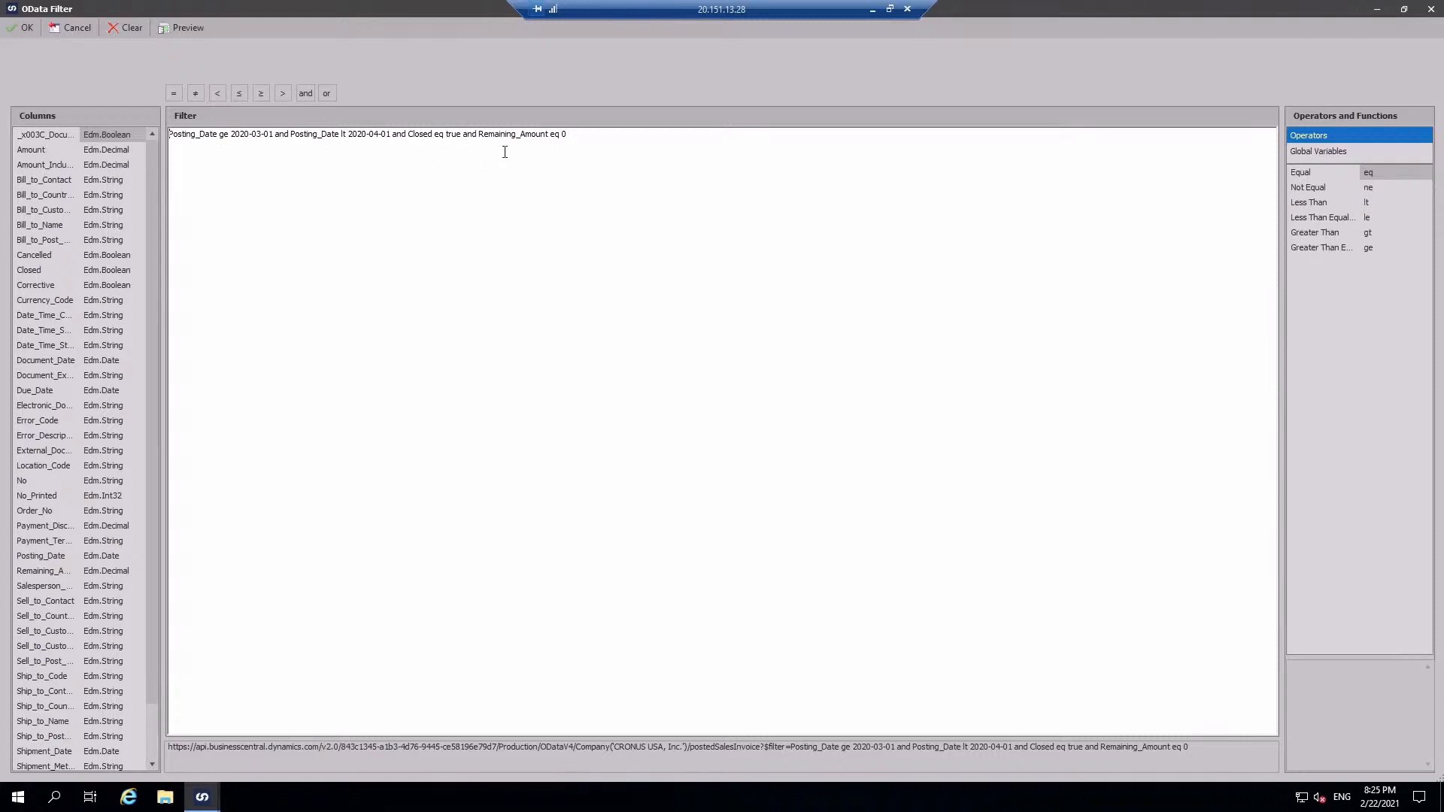
click(192, 30)
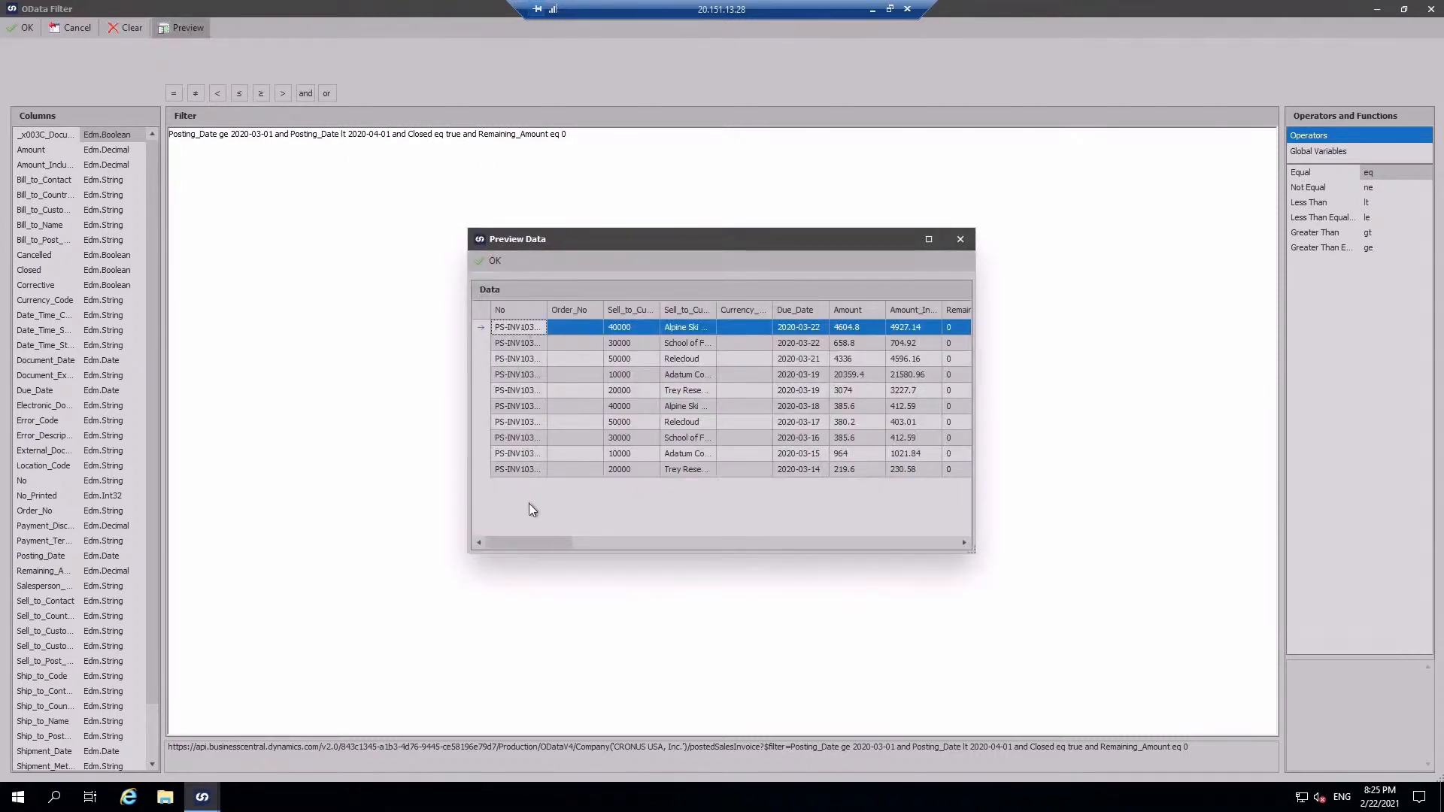
click(495, 260)
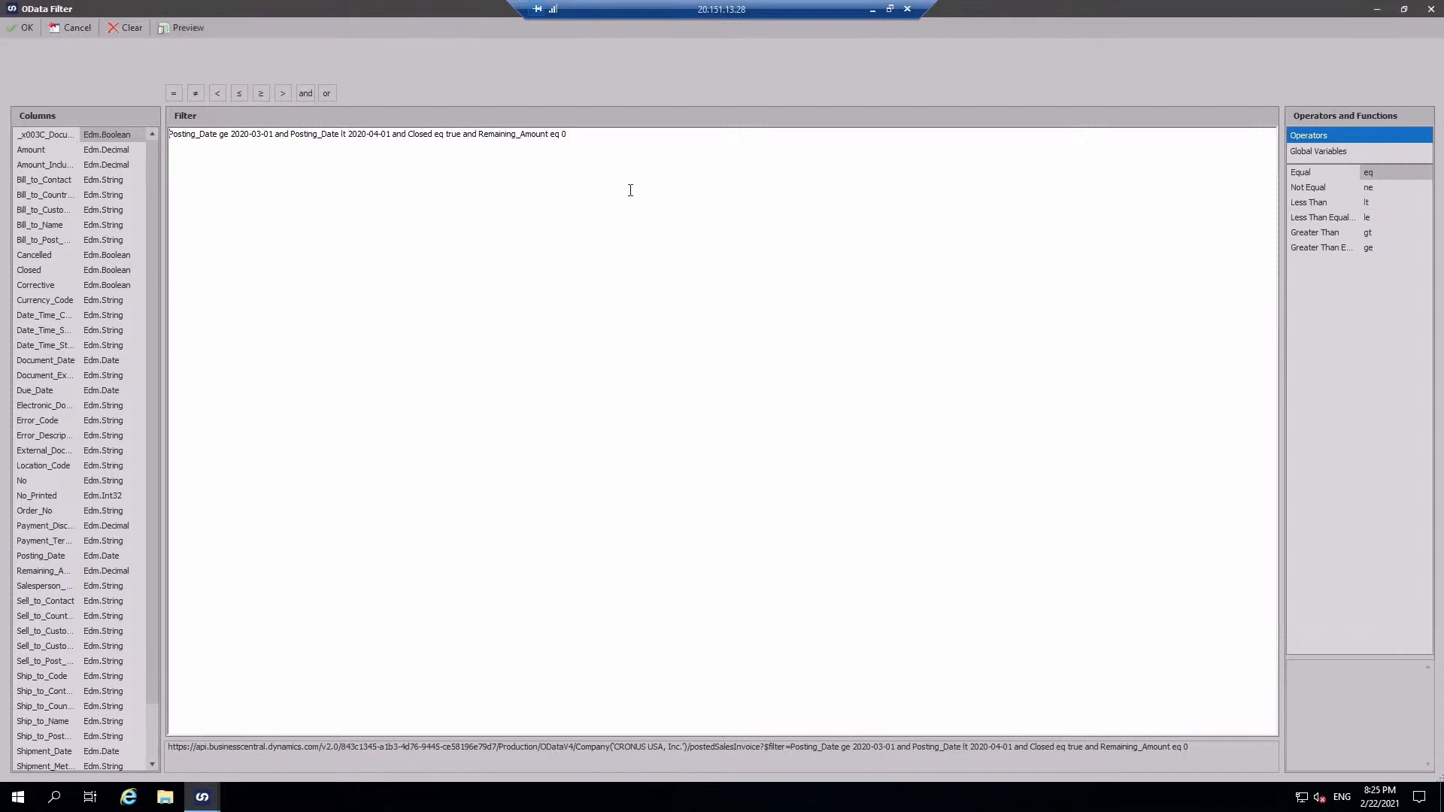
Step: Restrict the service filter to one invoice by appending "and No eq 'PS-INV103186'", check its preview, and save the data source
text(and No eq 'PS-INV103186')
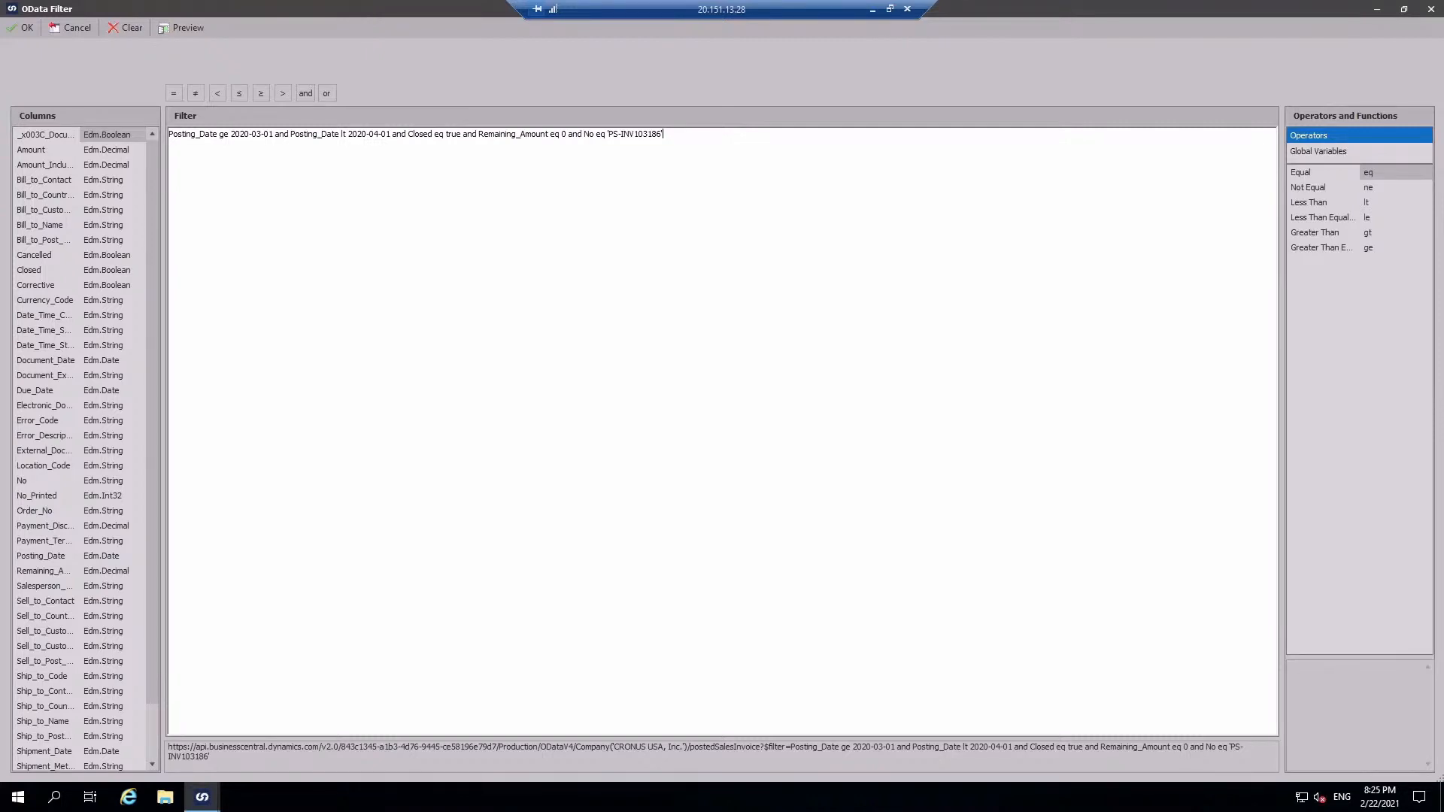
click(176, 30)
click(494, 263)
click(23, 28)
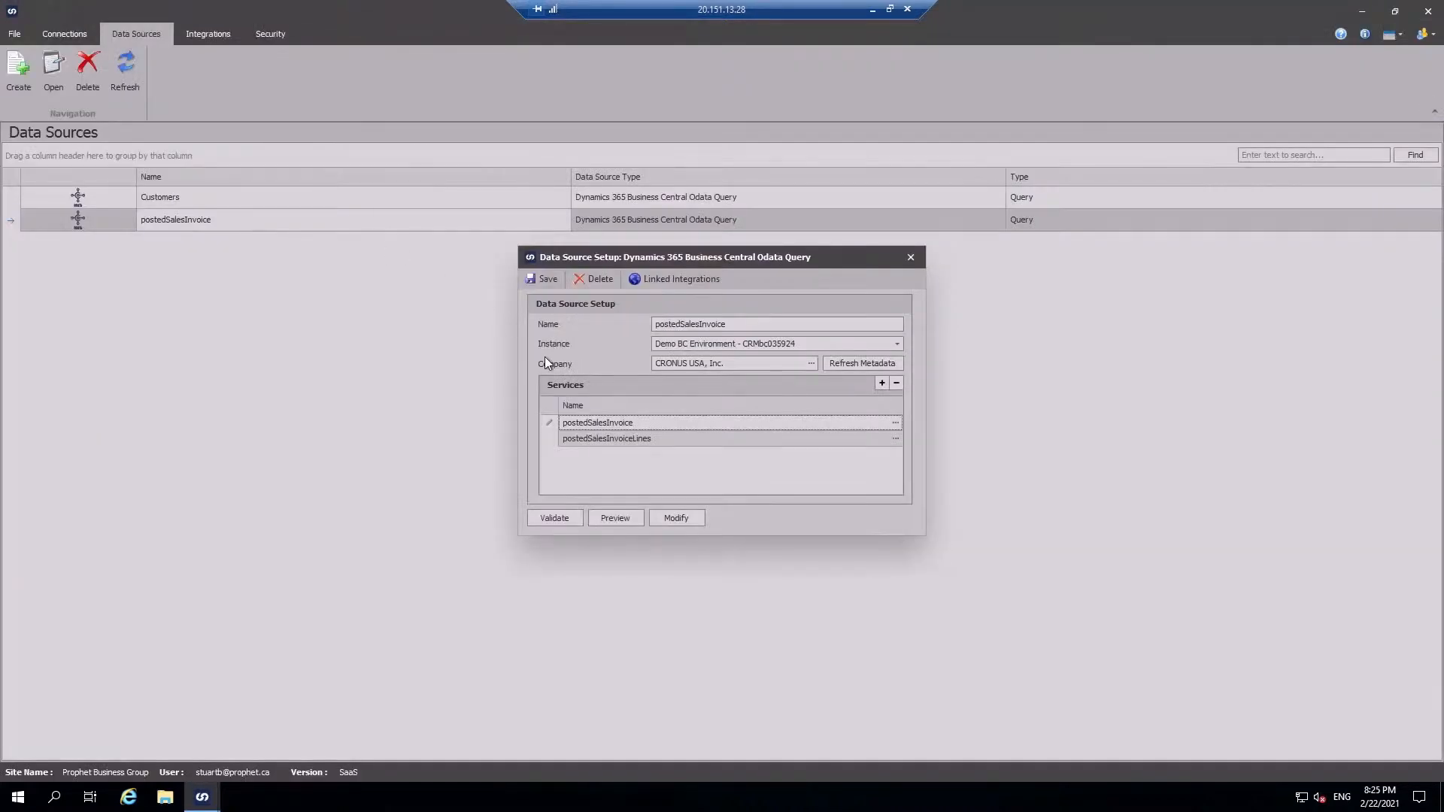
click(541, 279)
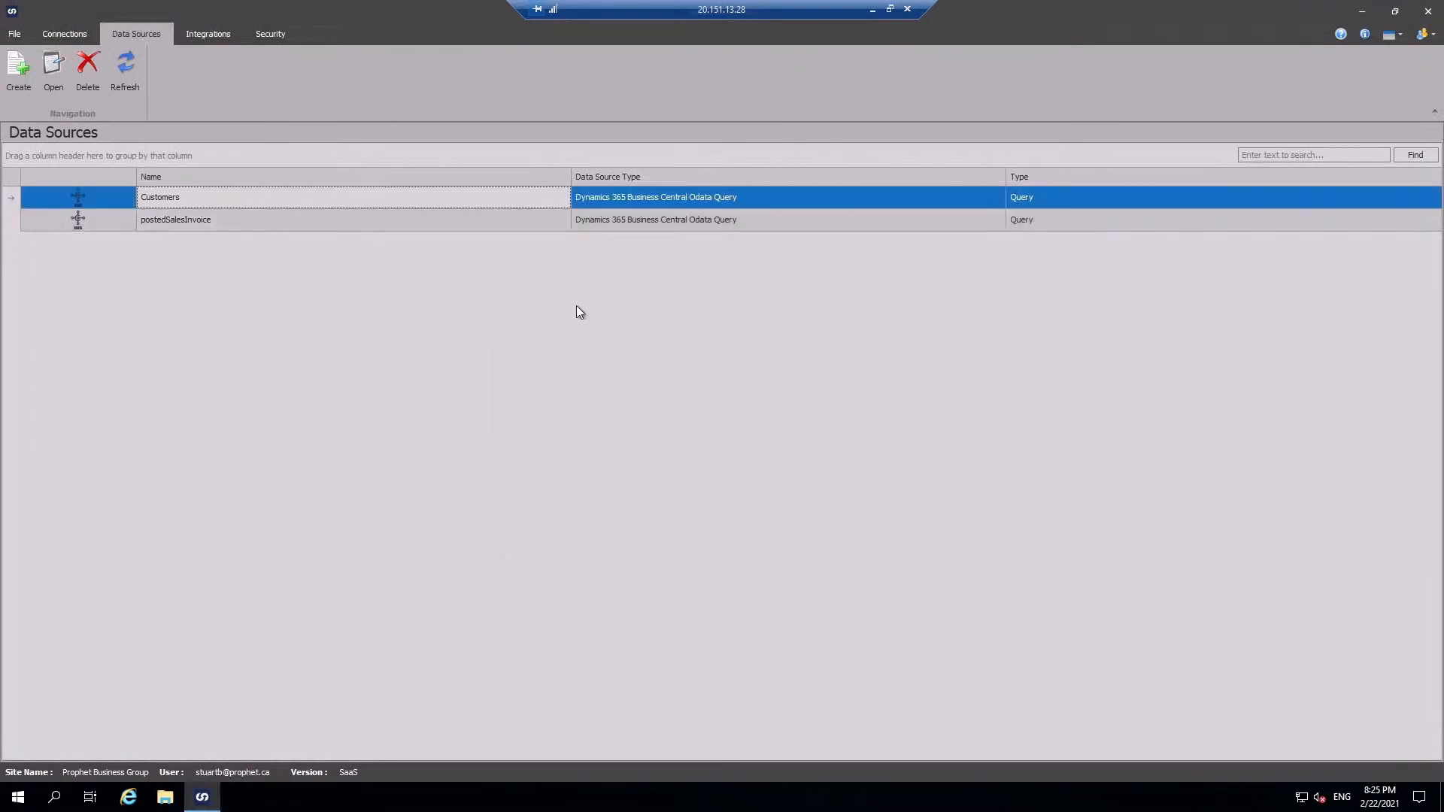
Step: Run the PSI_EXPORT integration from Business Central to Dynamics 365 Customer Engagement and close its progress report
click(198, 33)
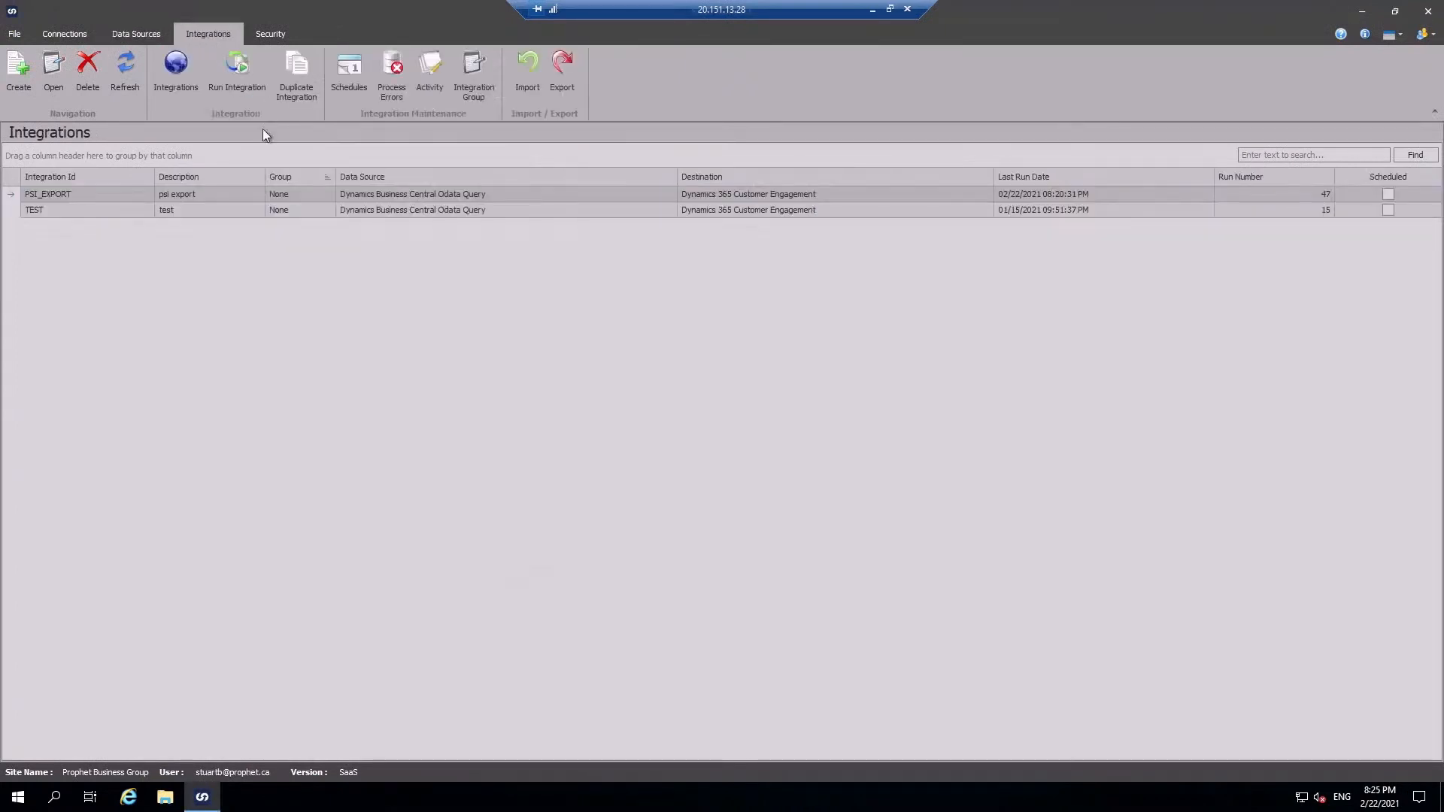
double_click(355, 193)
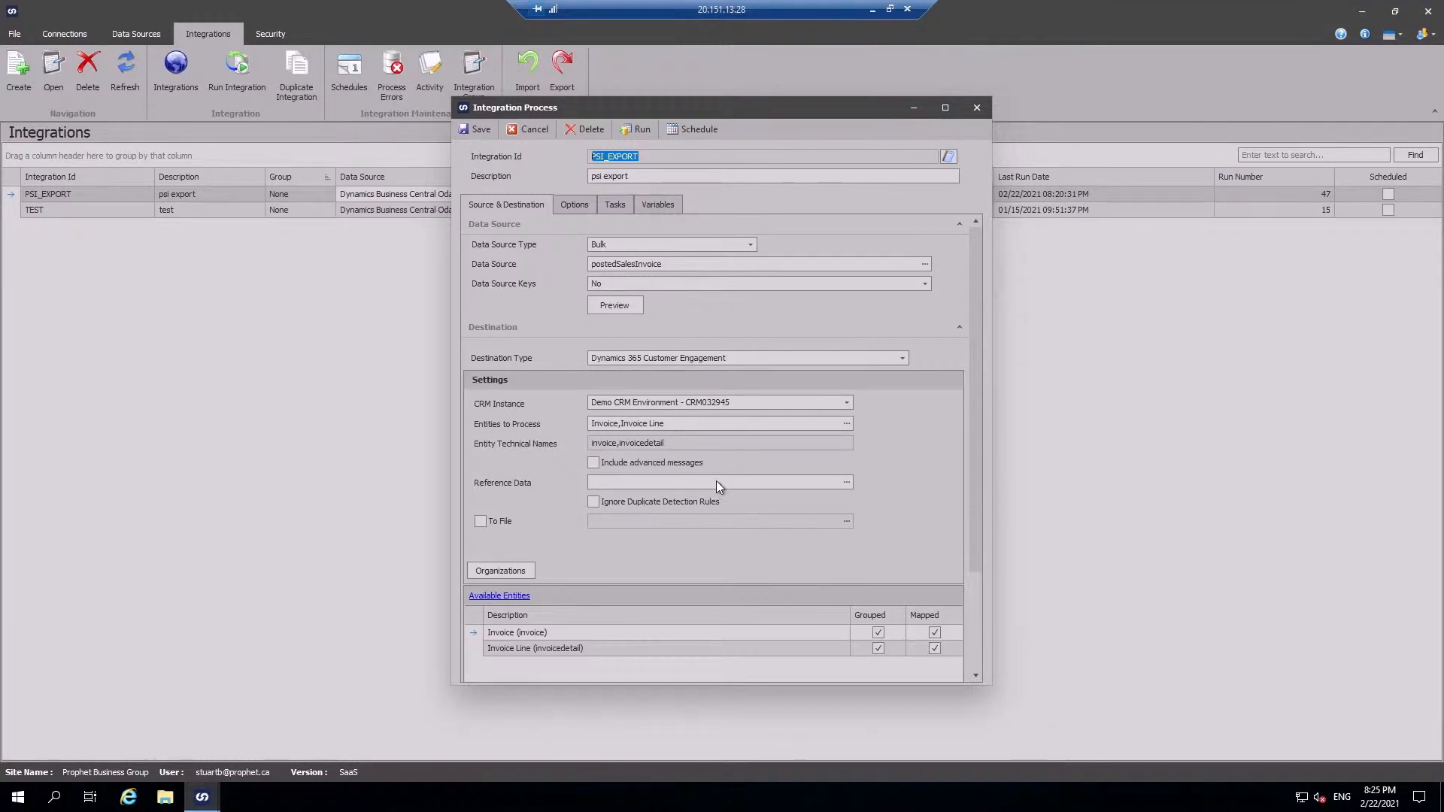
click(635, 129)
click(680, 418)
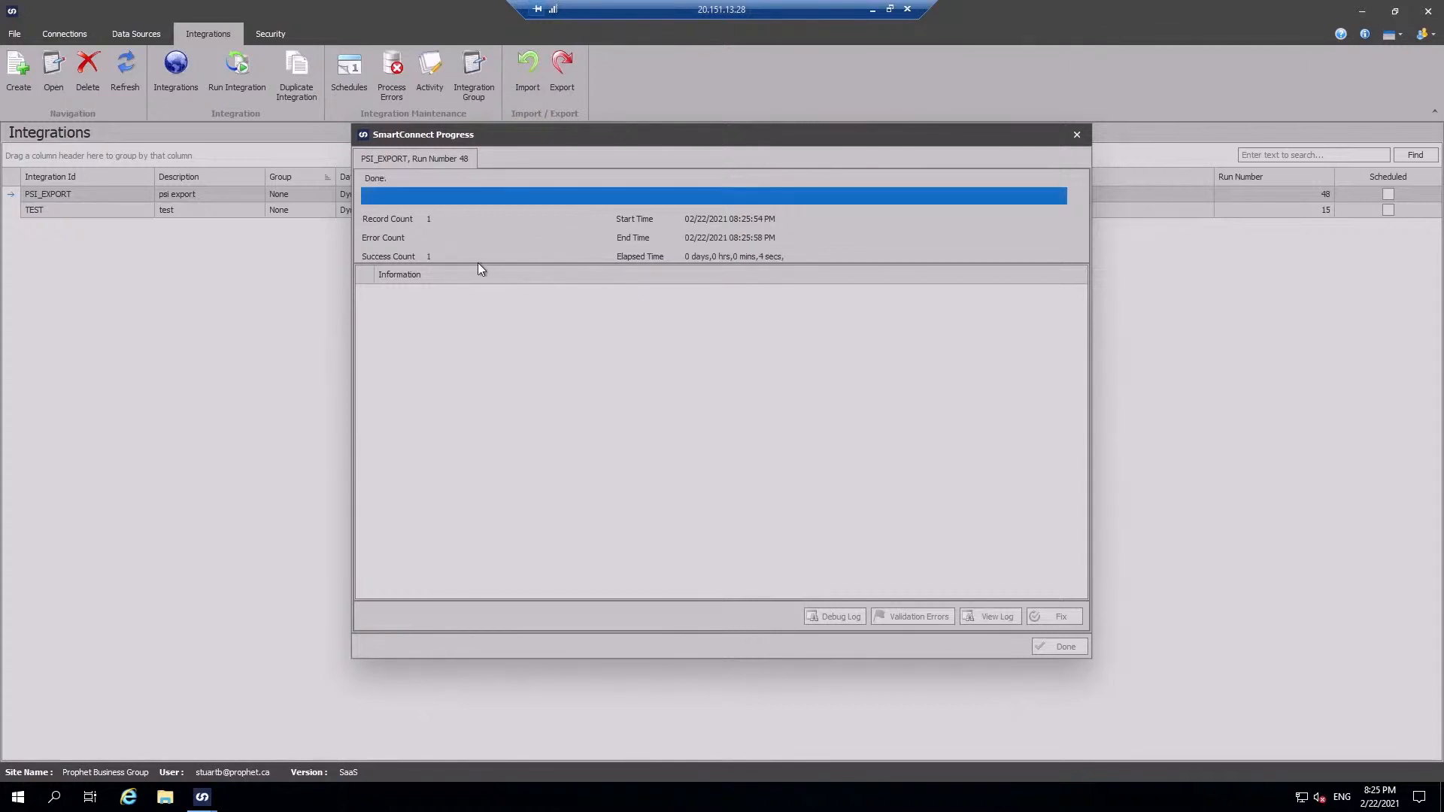
click(1066, 648)
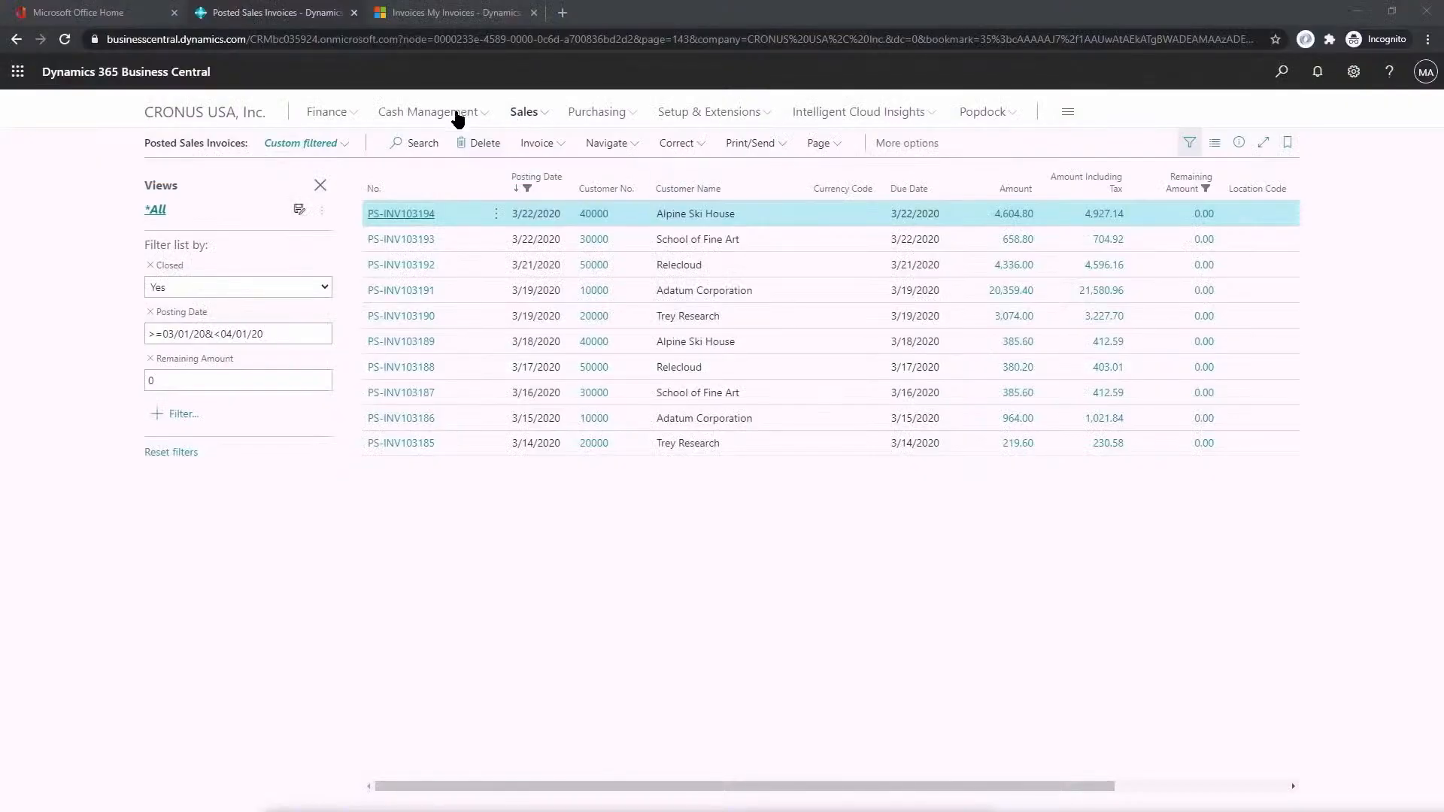
Step: Switch to Dynamics 365 Sales Hub, refresh the My Invoices list and open the first invoice
click(436, 13)
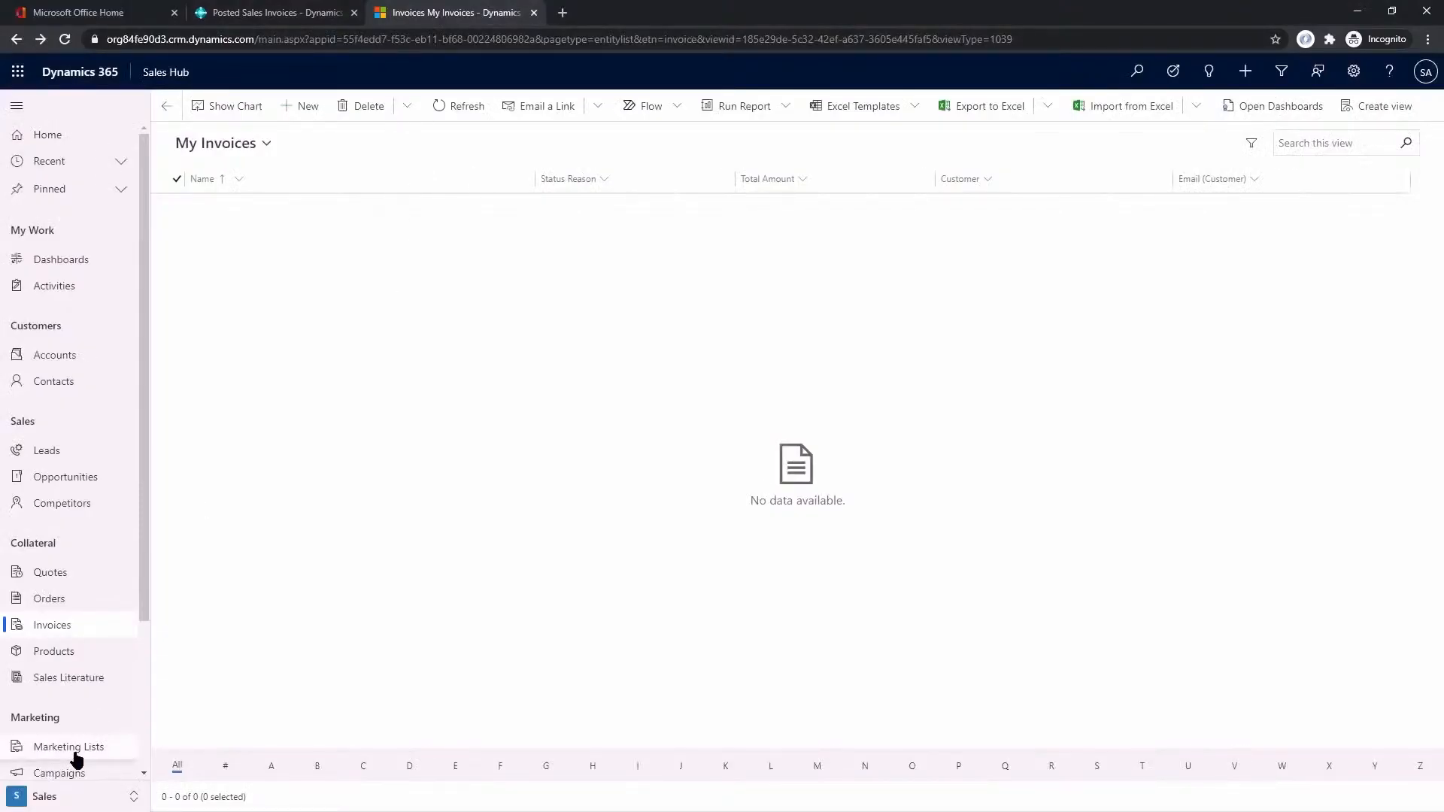
click(466, 108)
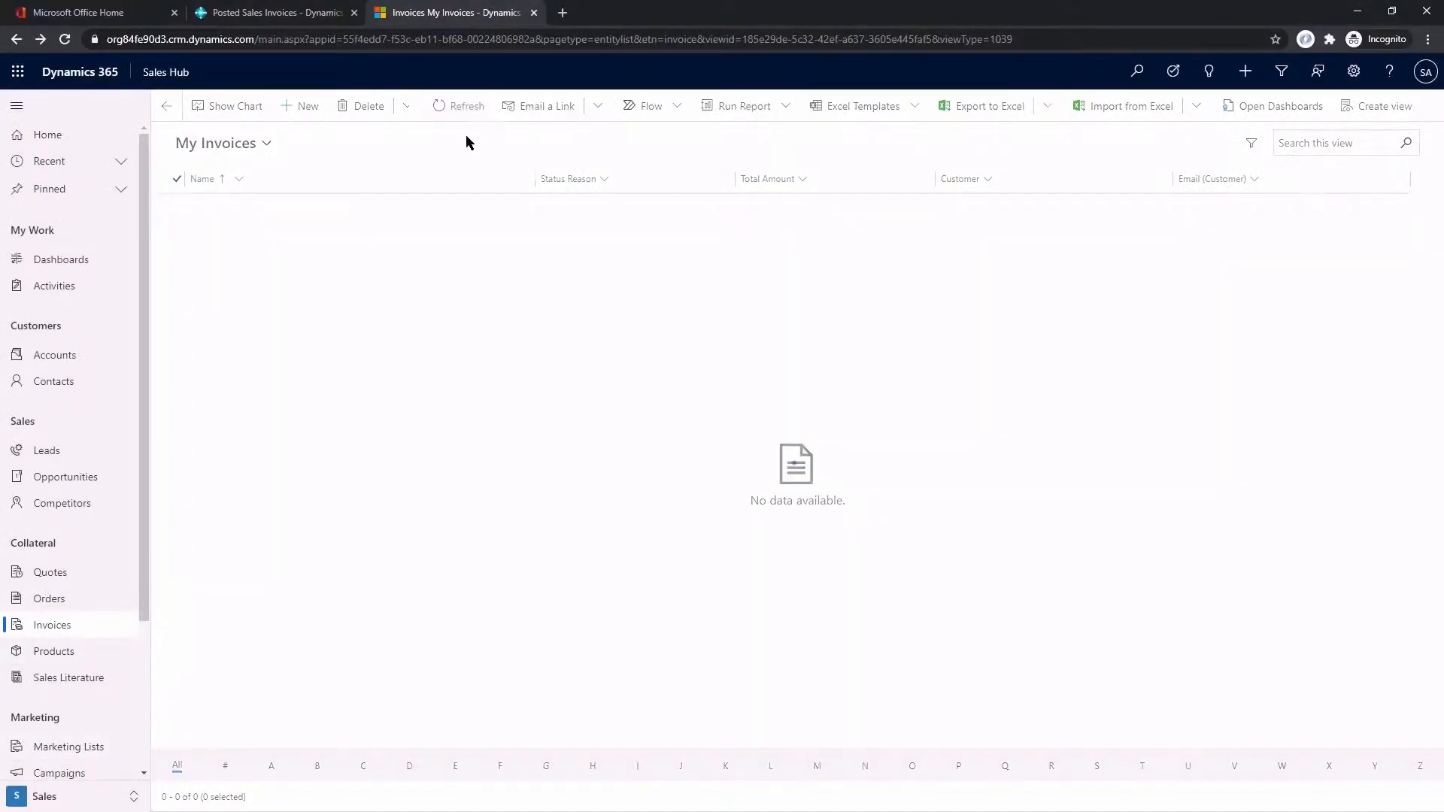
click(227, 212)
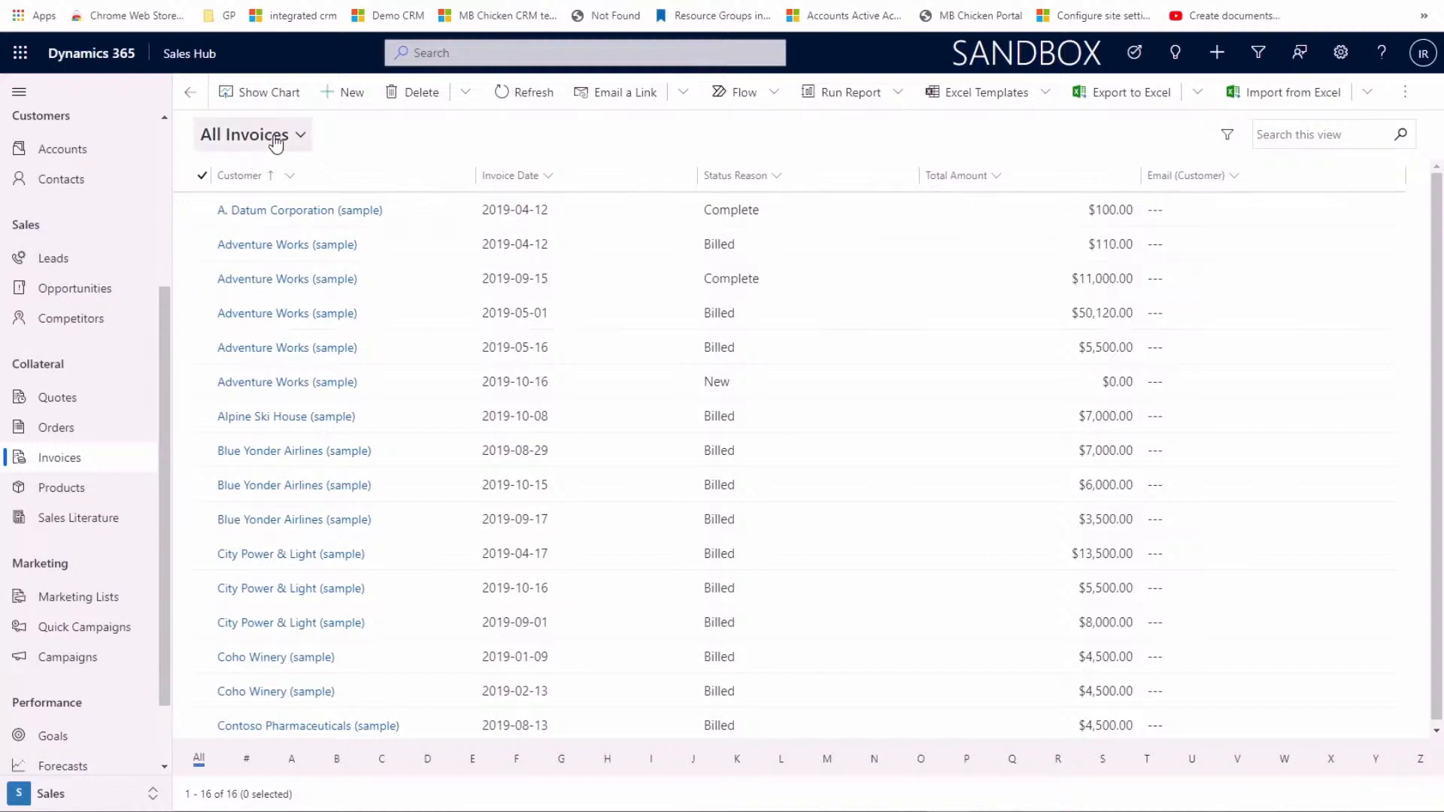
Step: Change the invoice list to the All Invoices Demo view and open the Adventure Works invoice dated 2019-05-01
click(302, 147)
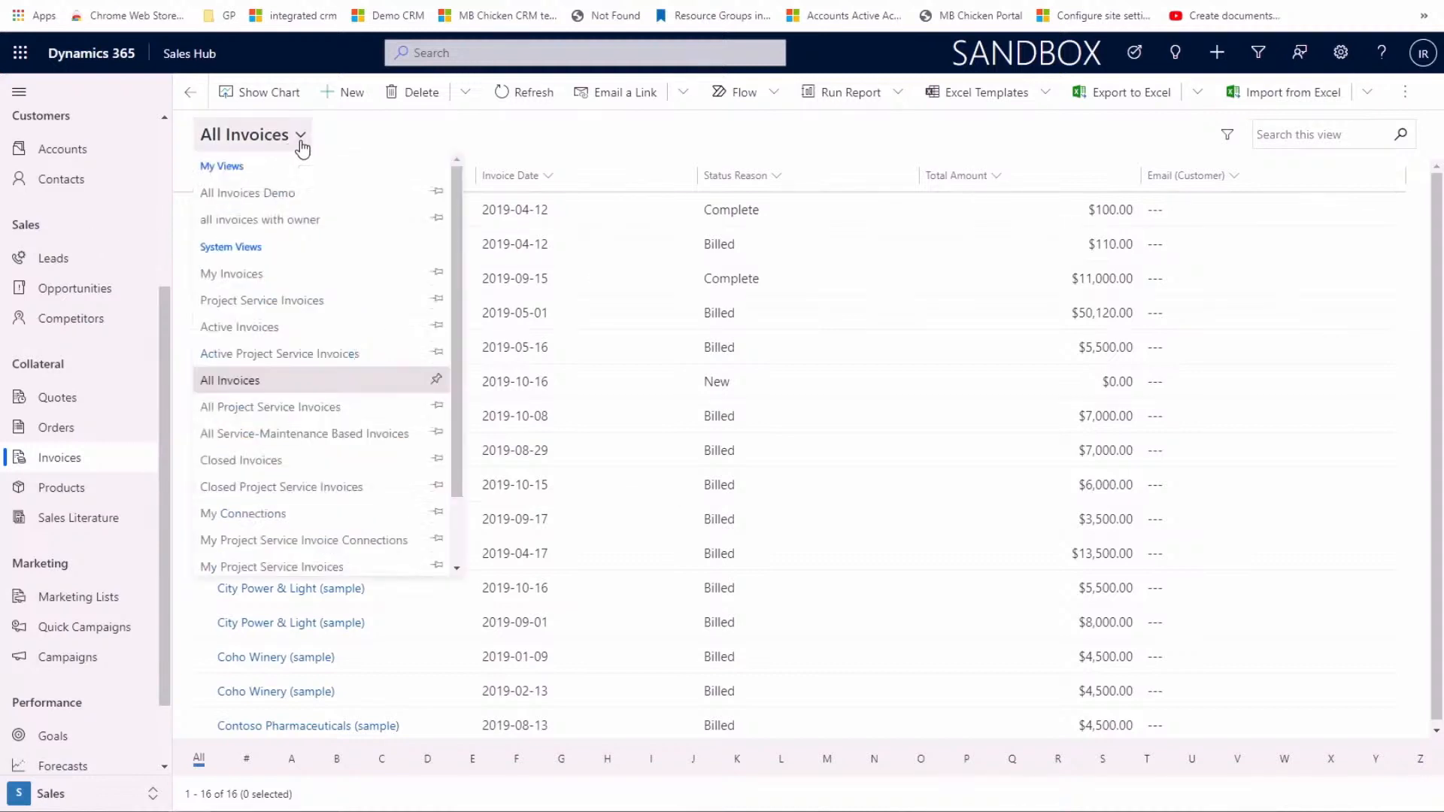
click(273, 197)
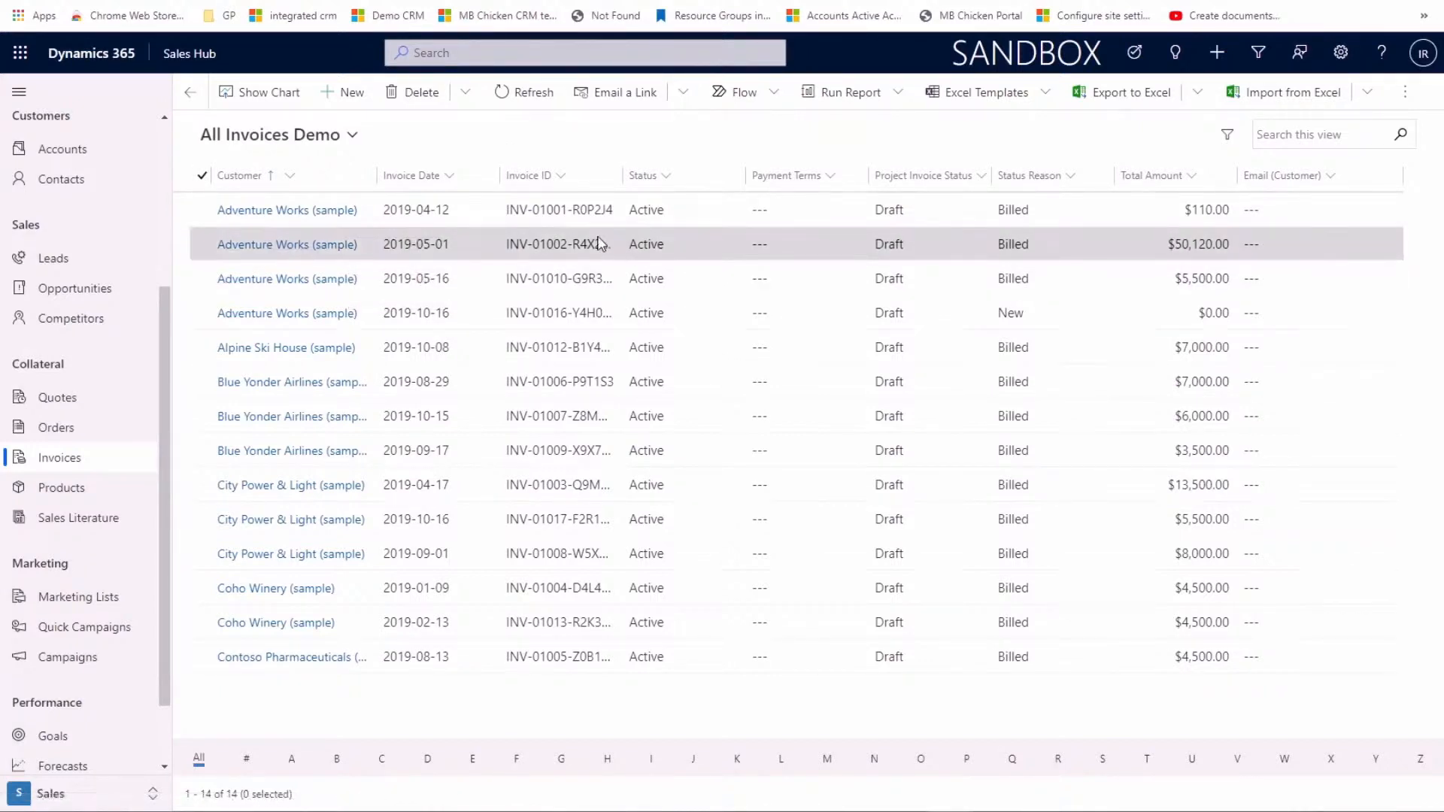
double_click(600, 243)
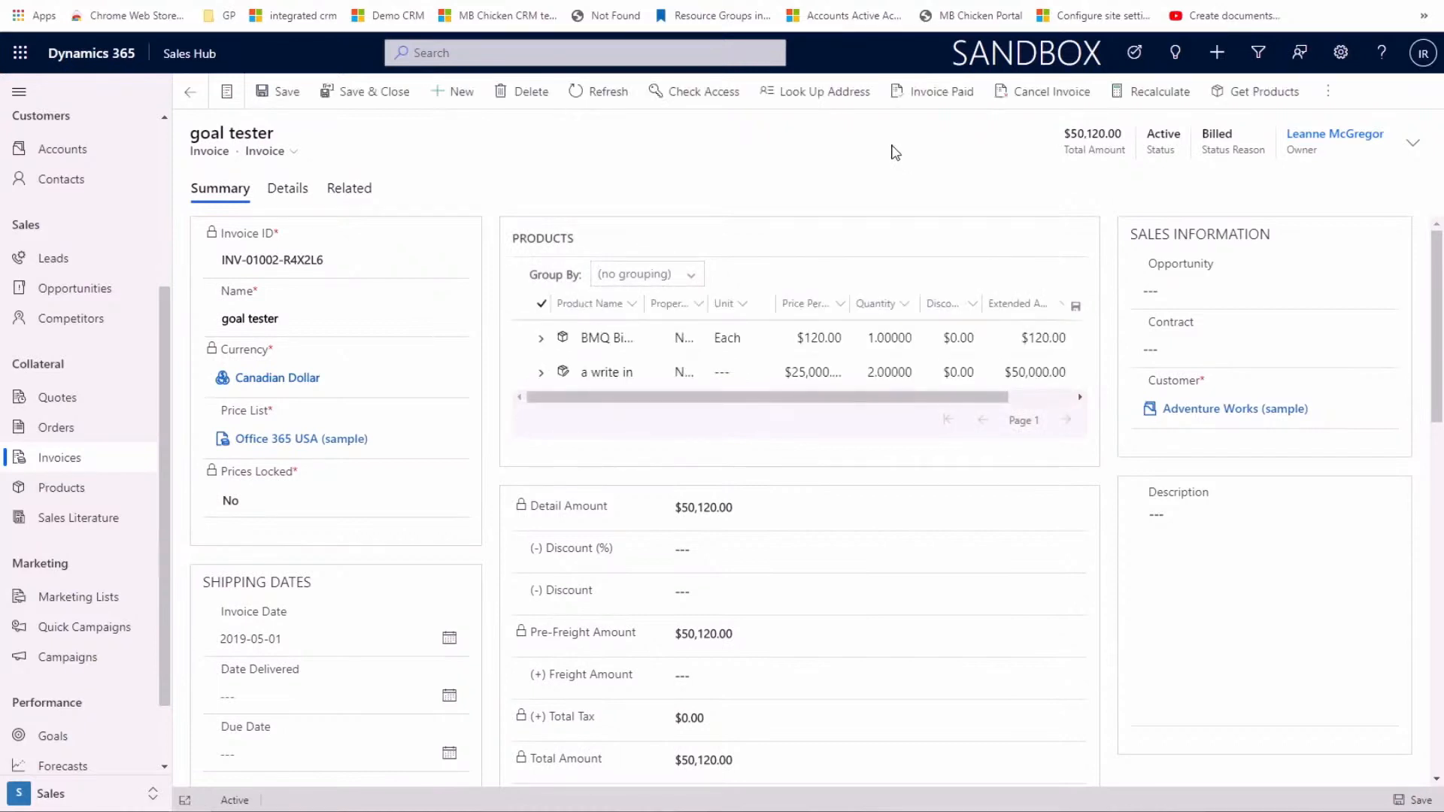
Step: Mark the goal tester invoice as paid with status reason Complete, and open the Alpine Ski House invoice from the list
click(924, 100)
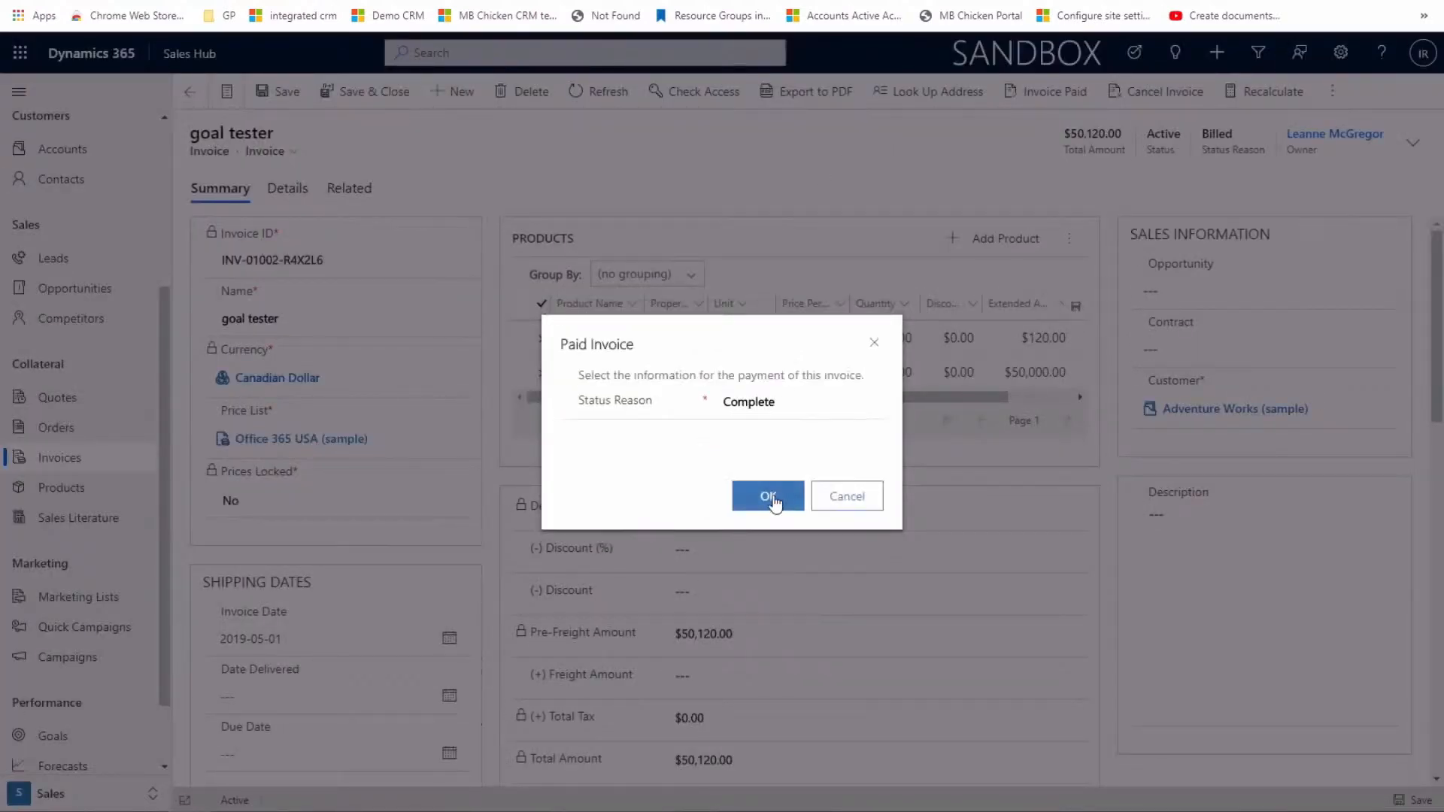
click(767, 496)
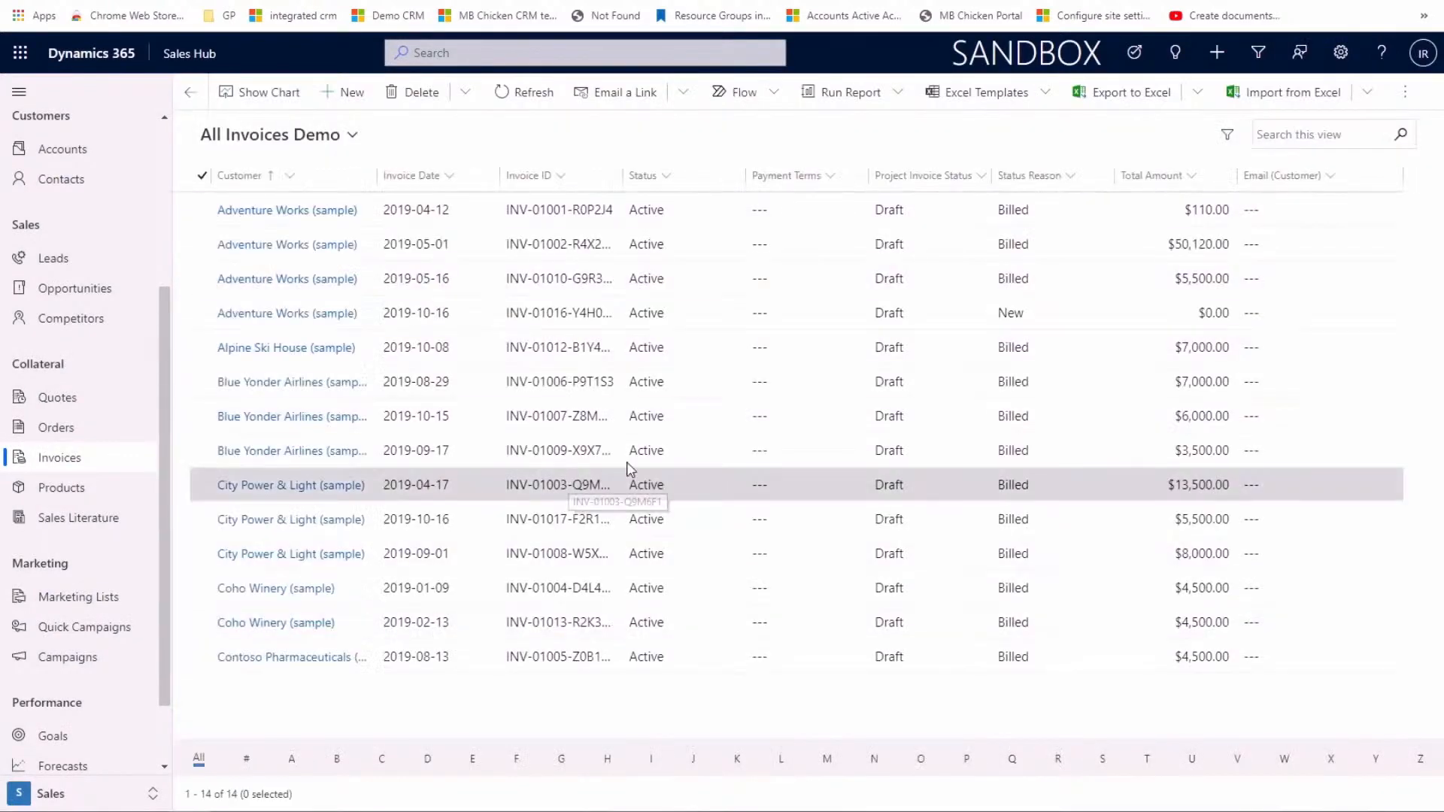
double_click(819, 350)
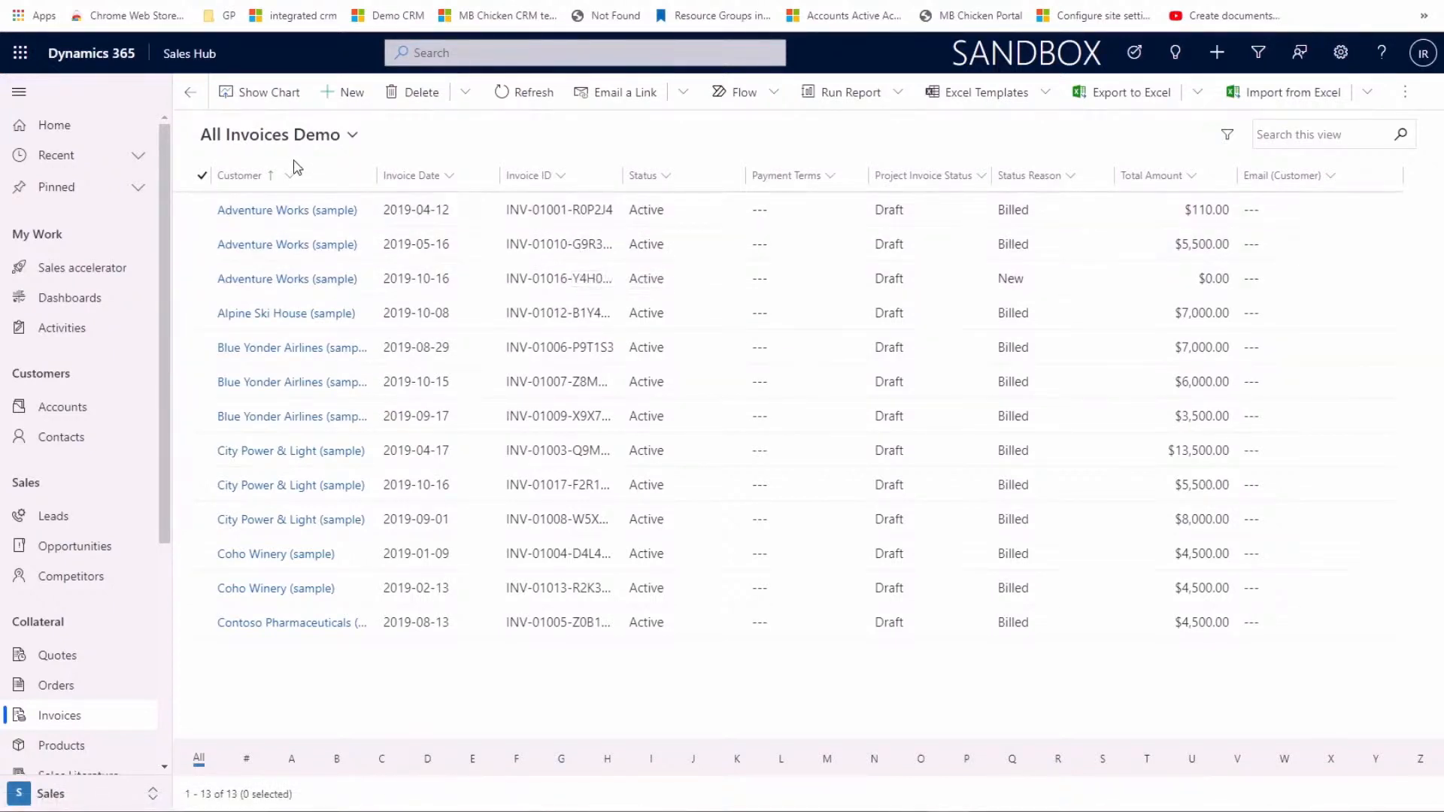
Step: Show the Invoices by Customer chart, drill down into Adventure Works by Total Amount as a column chart, and inspect its bars
click(275, 96)
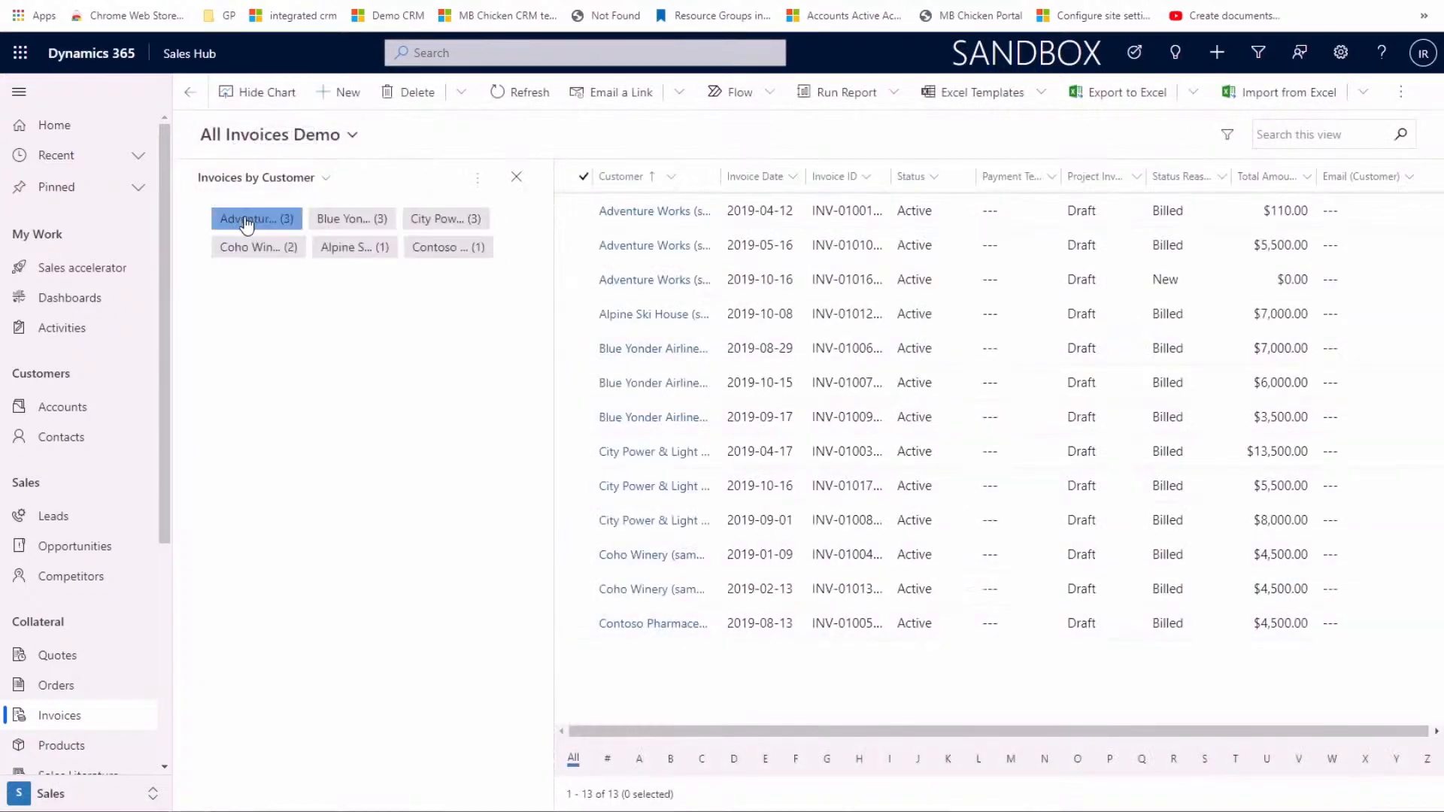
click(246, 220)
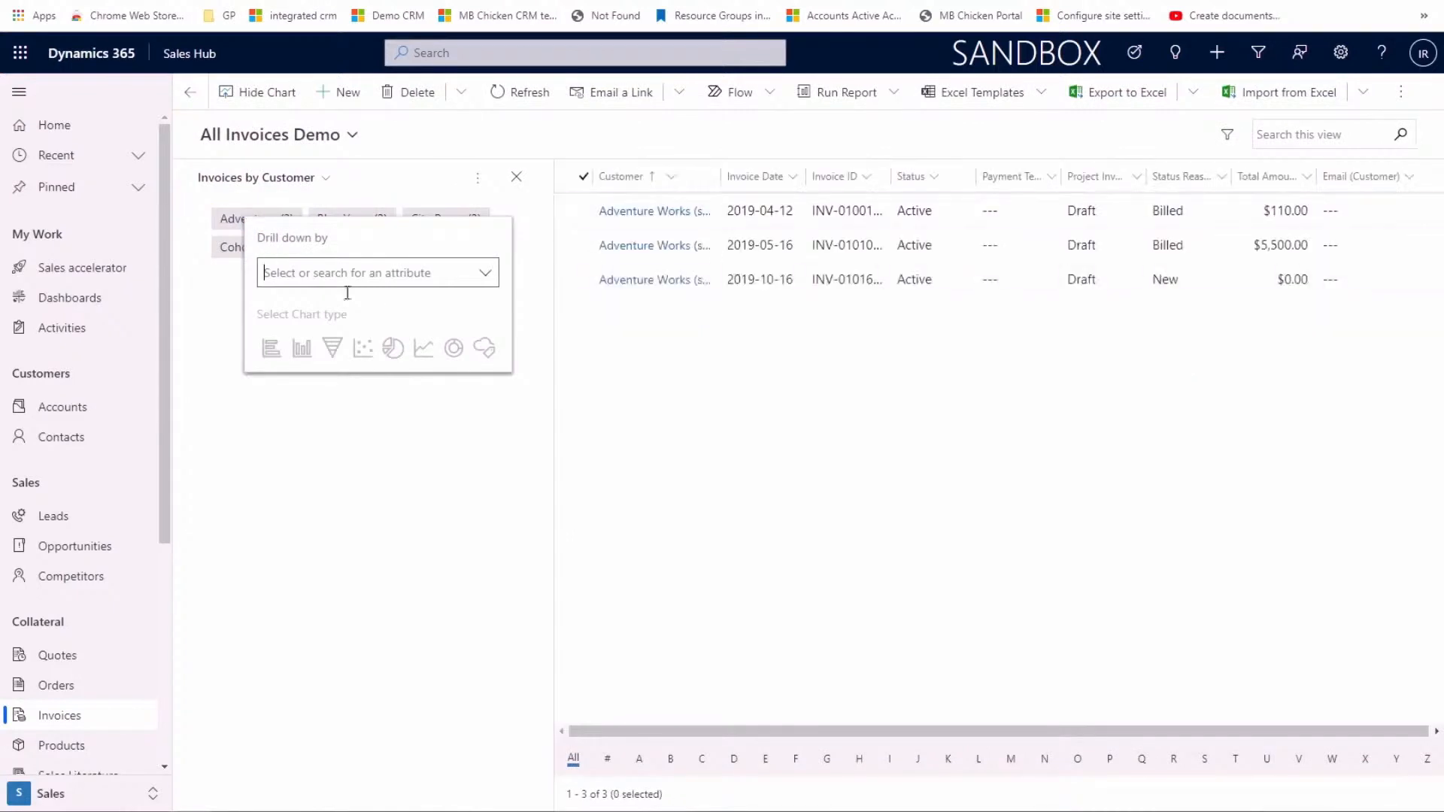
click(486, 274)
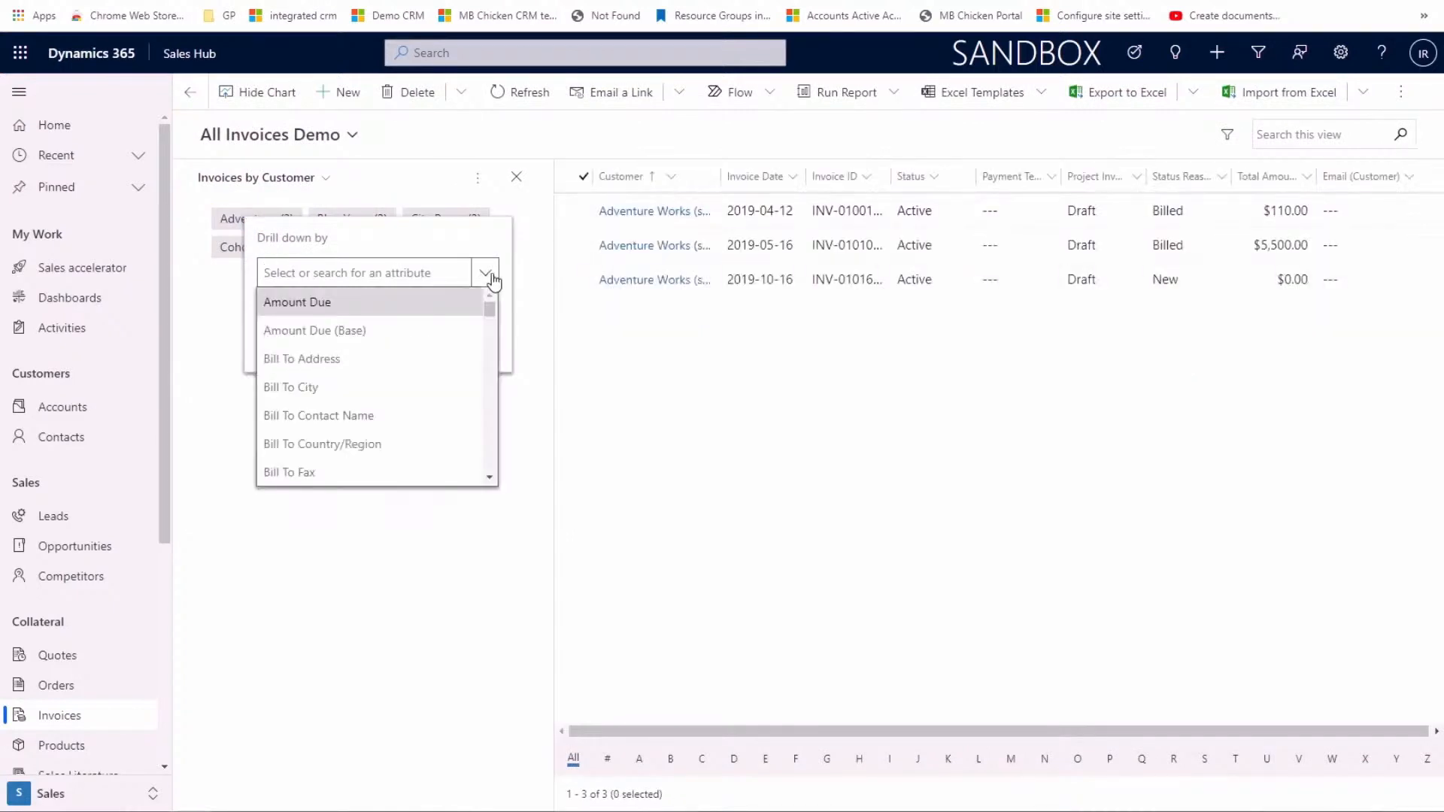
scroll(379, 348, down, 15)
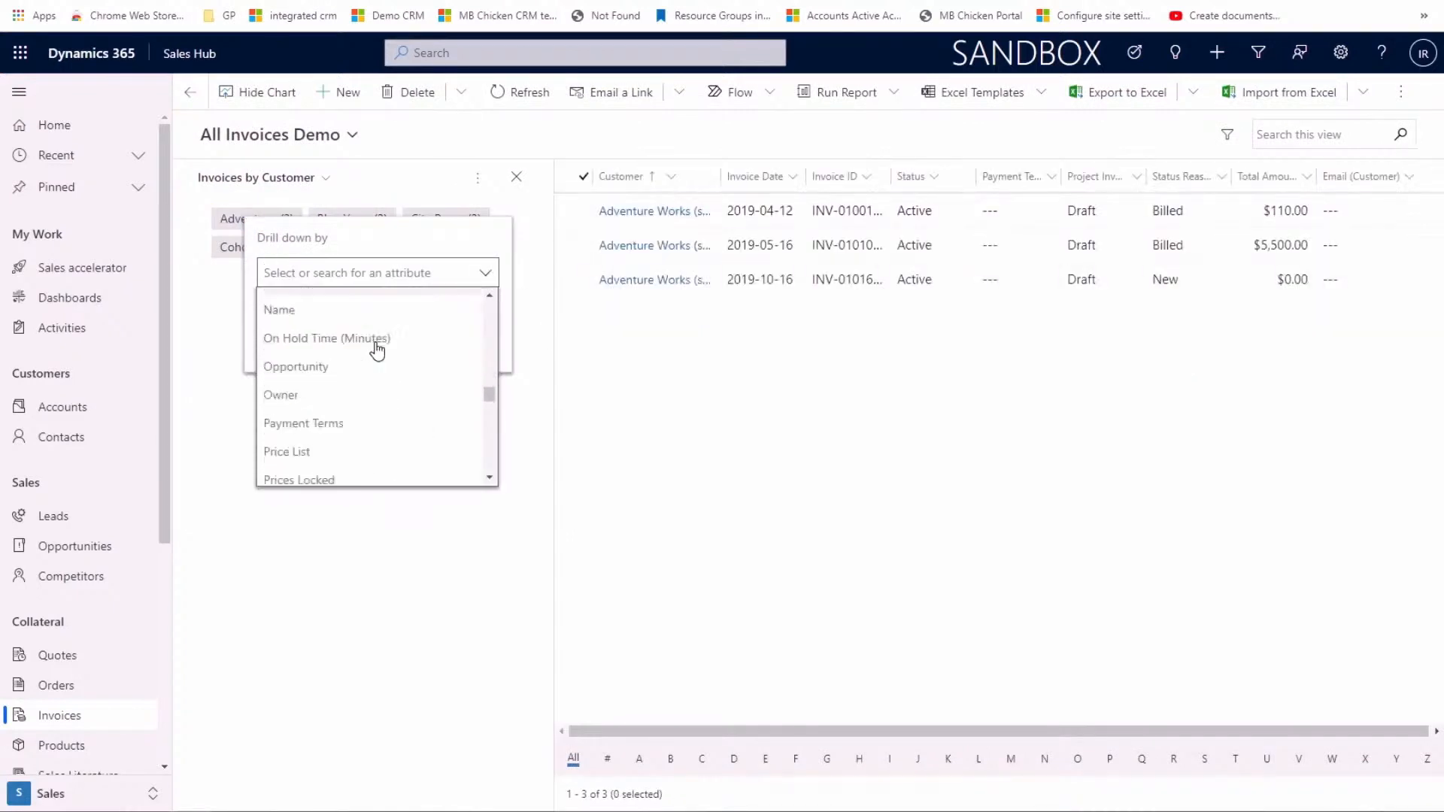
scroll(376, 349, down, 6)
scroll(374, 348, up, 1)
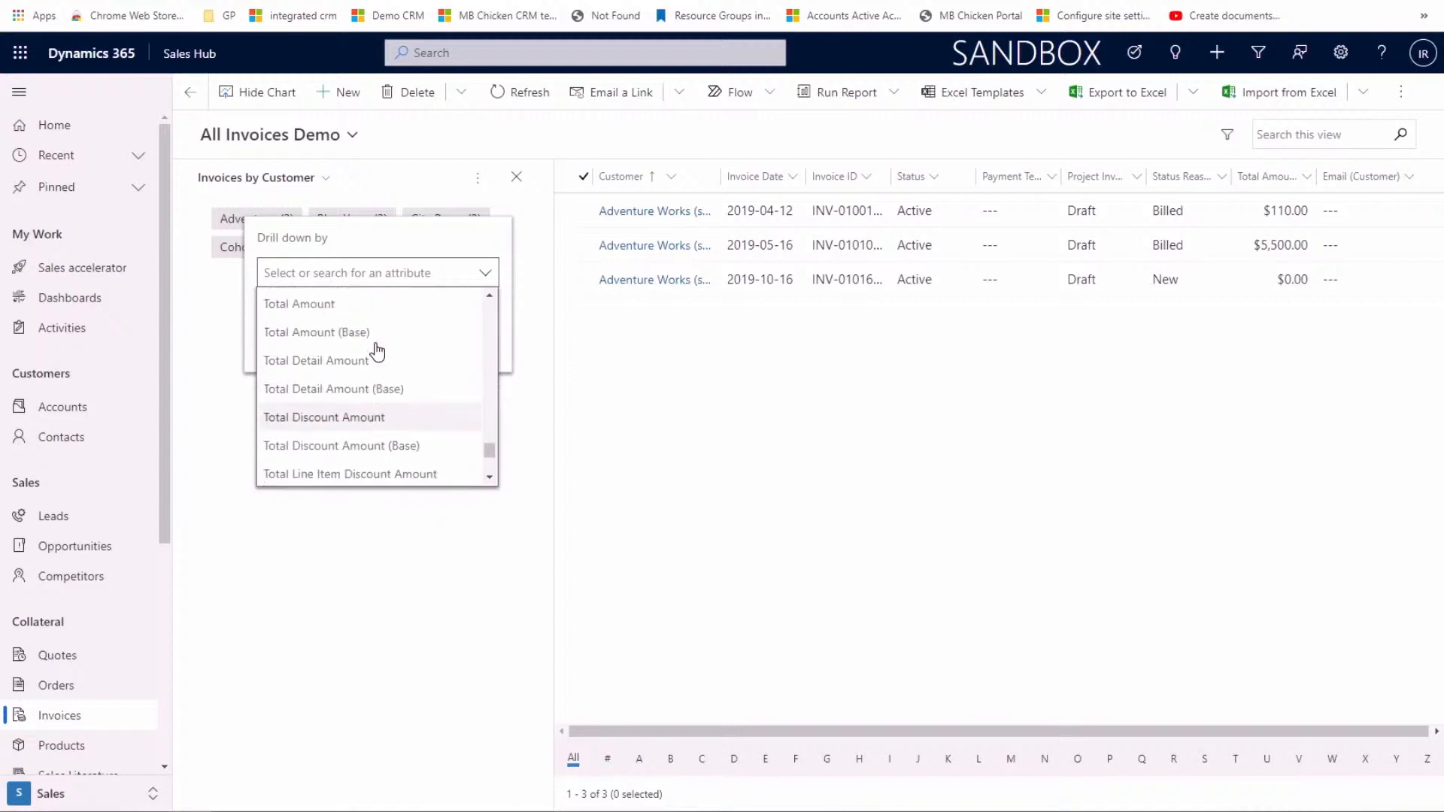
click(333, 314)
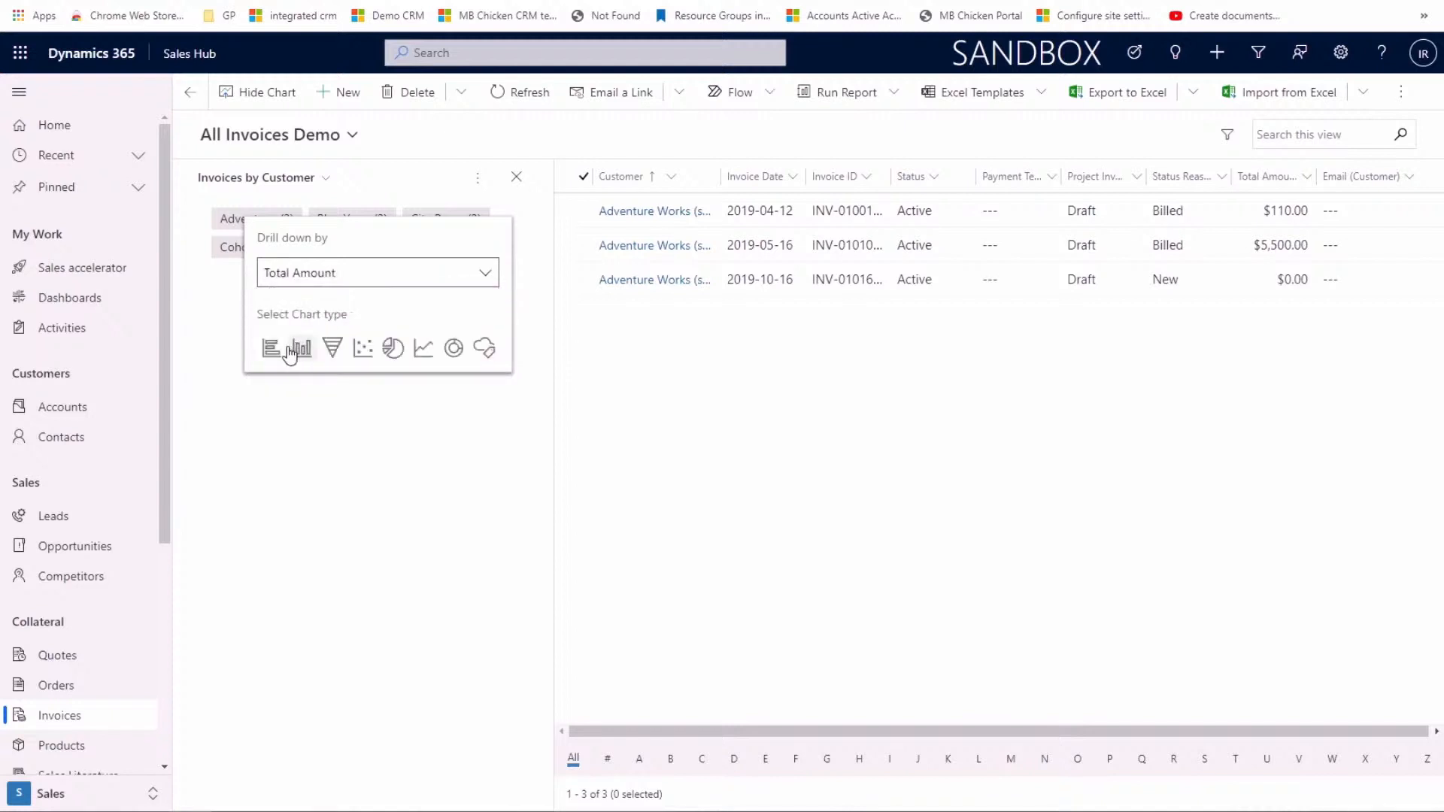
click(294, 351)
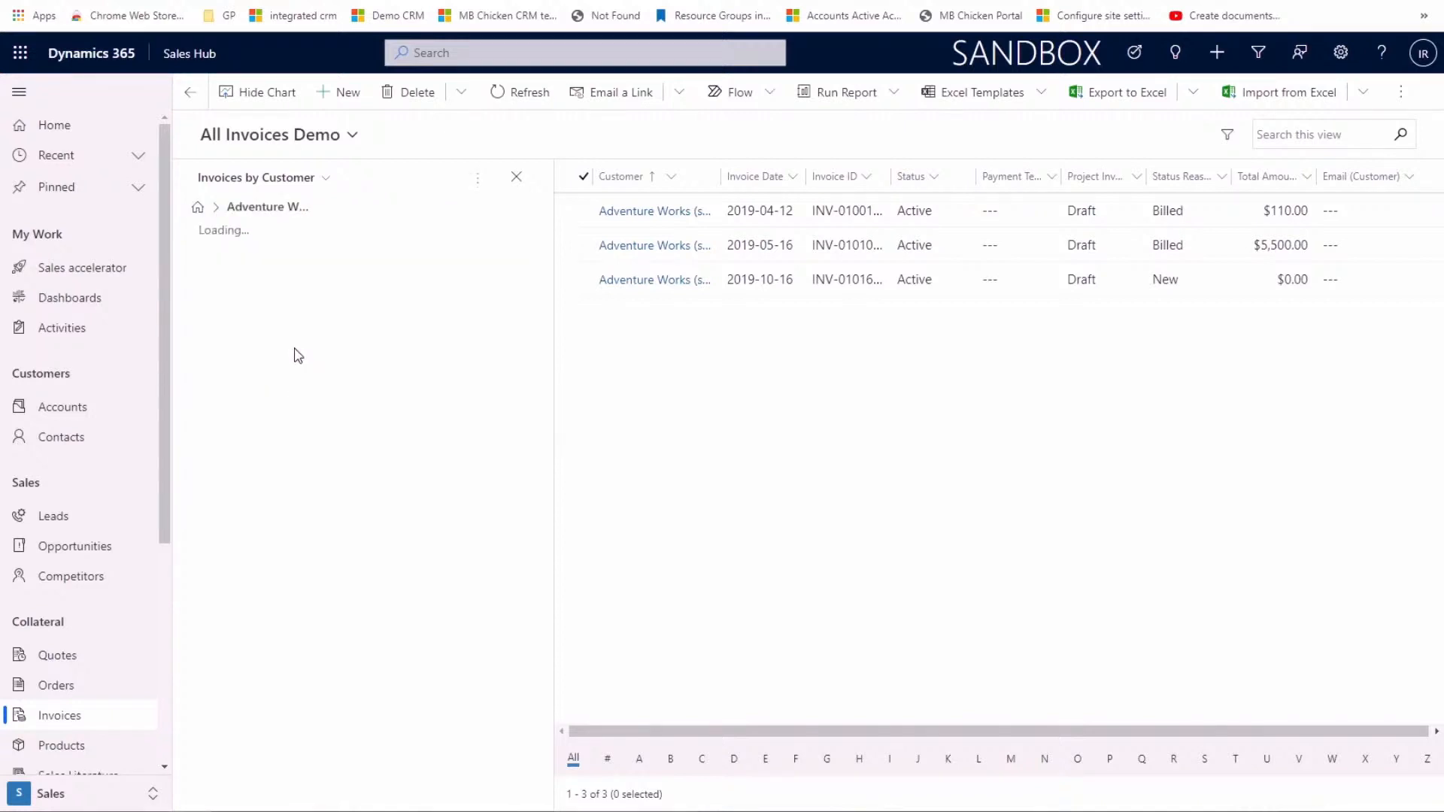
mouse_move(304, 727)
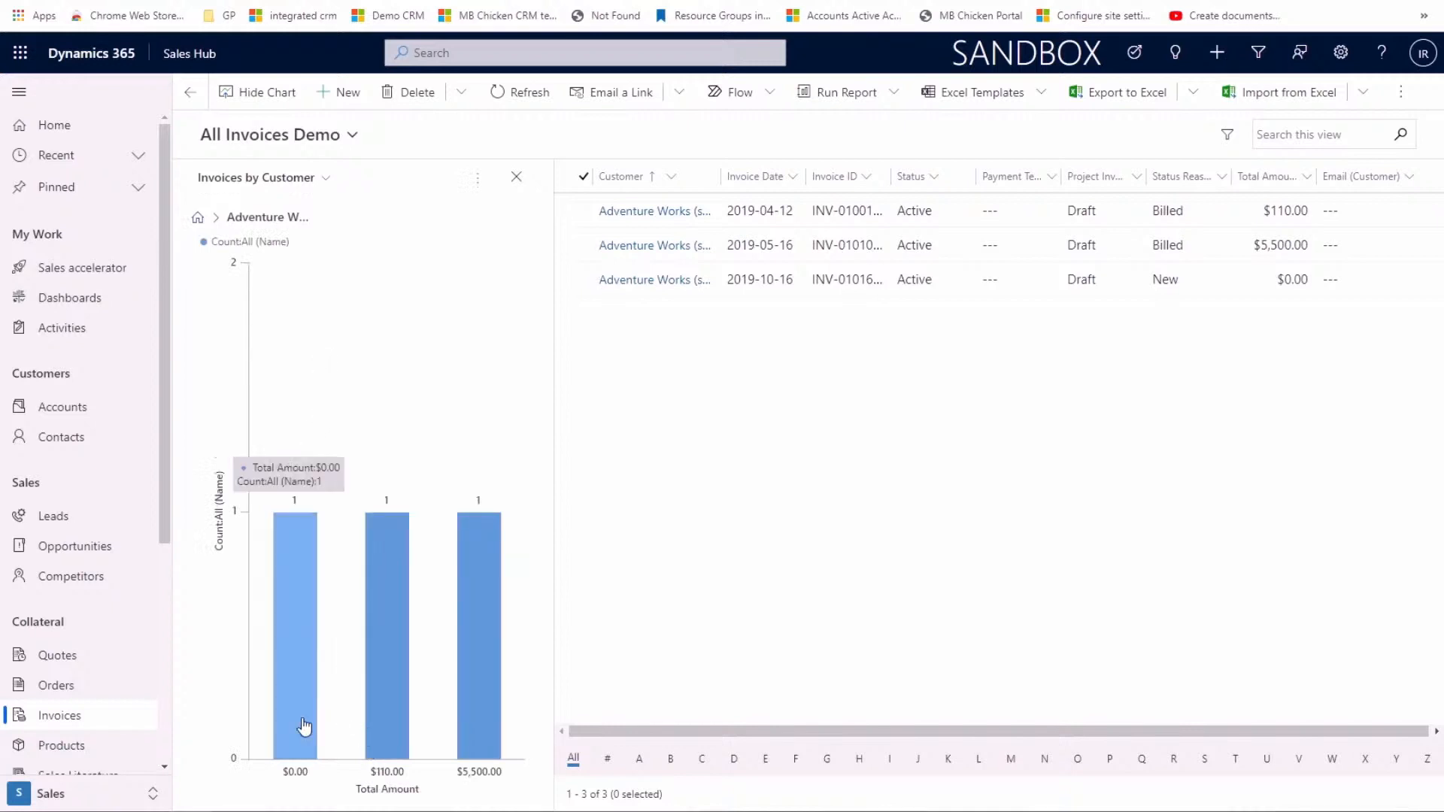
mouse_move(385, 737)
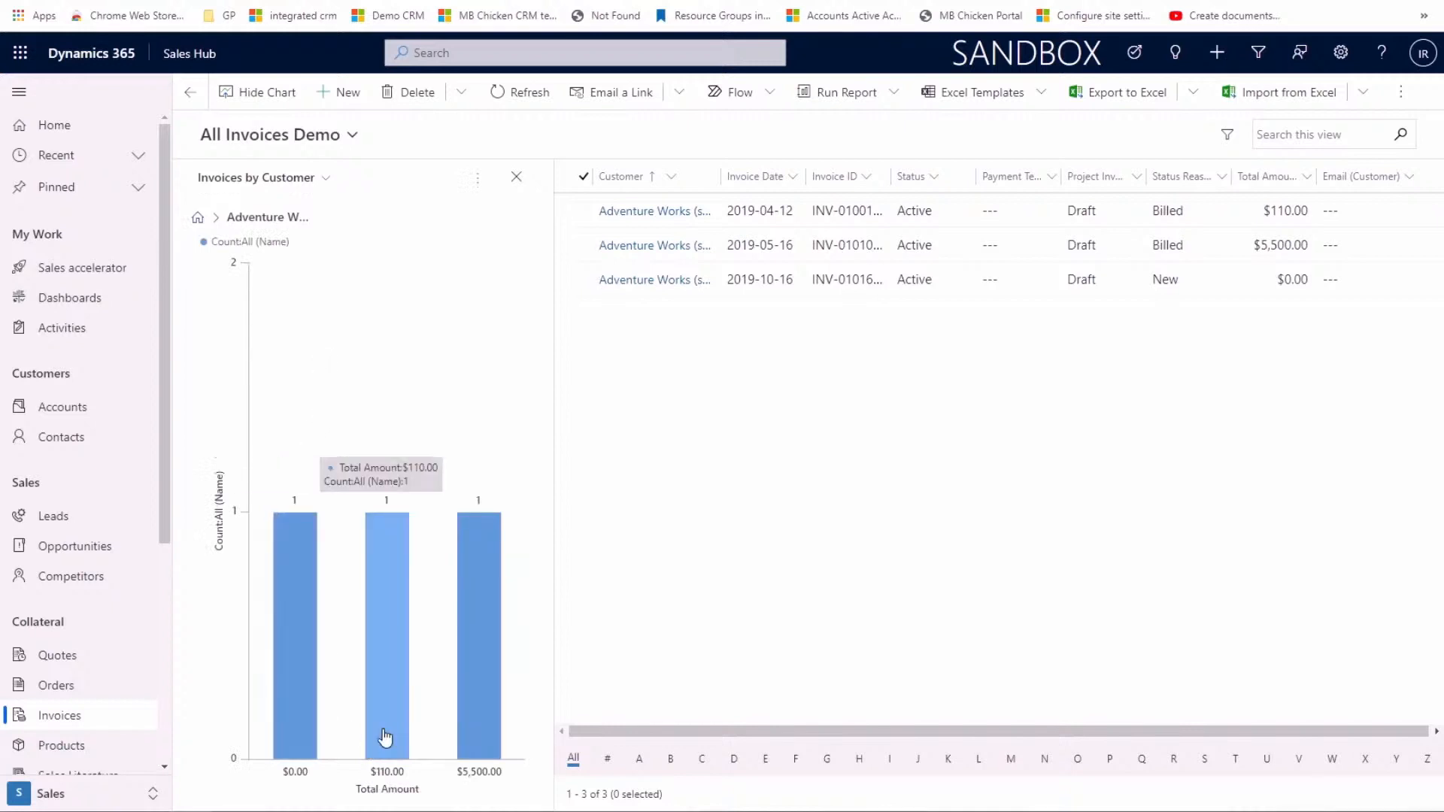
mouse_move(483, 715)
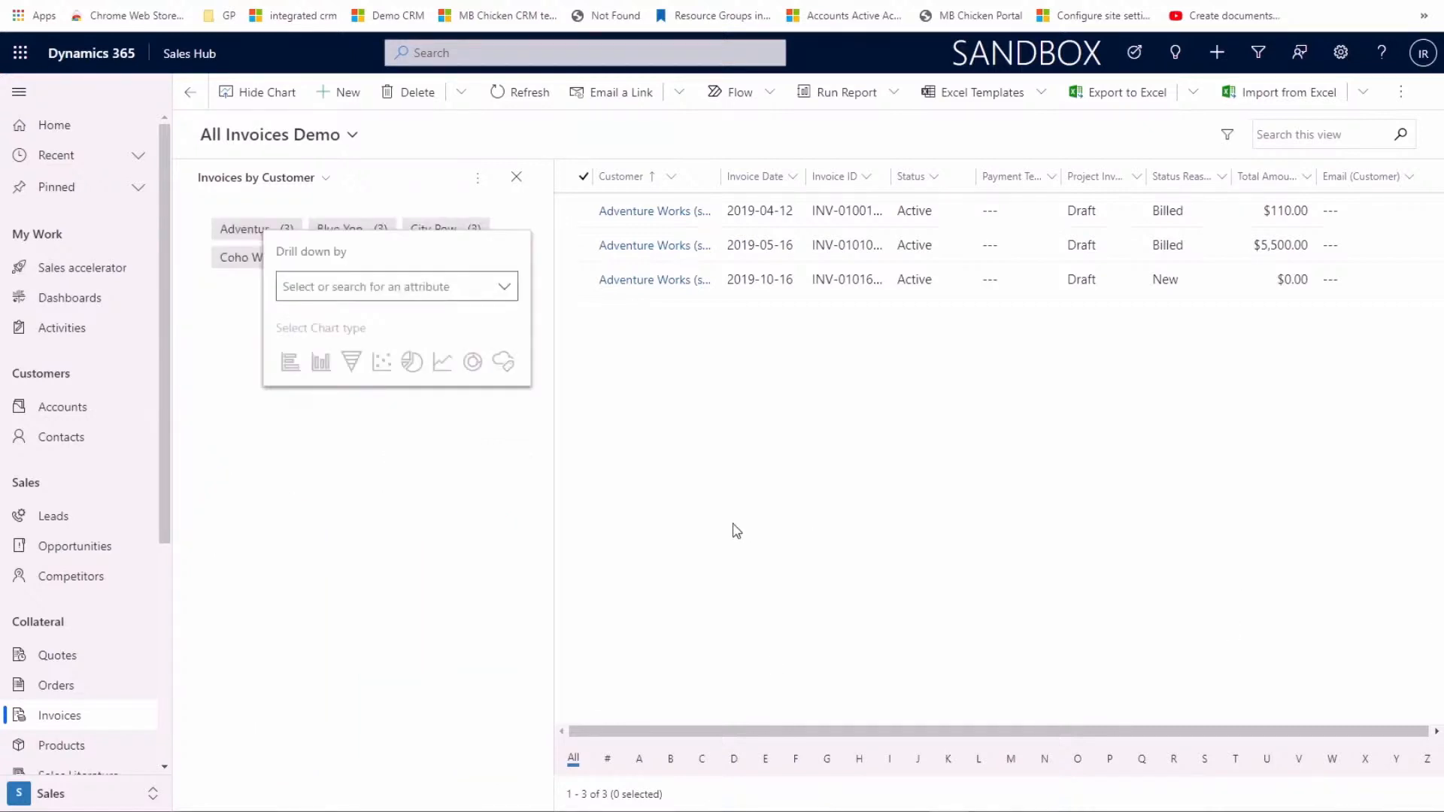
Step: View the available invoice charts and filter the invoice list by Blue Yonder Airlines, Alpine Ski House and City Power & Light
click(320, 183)
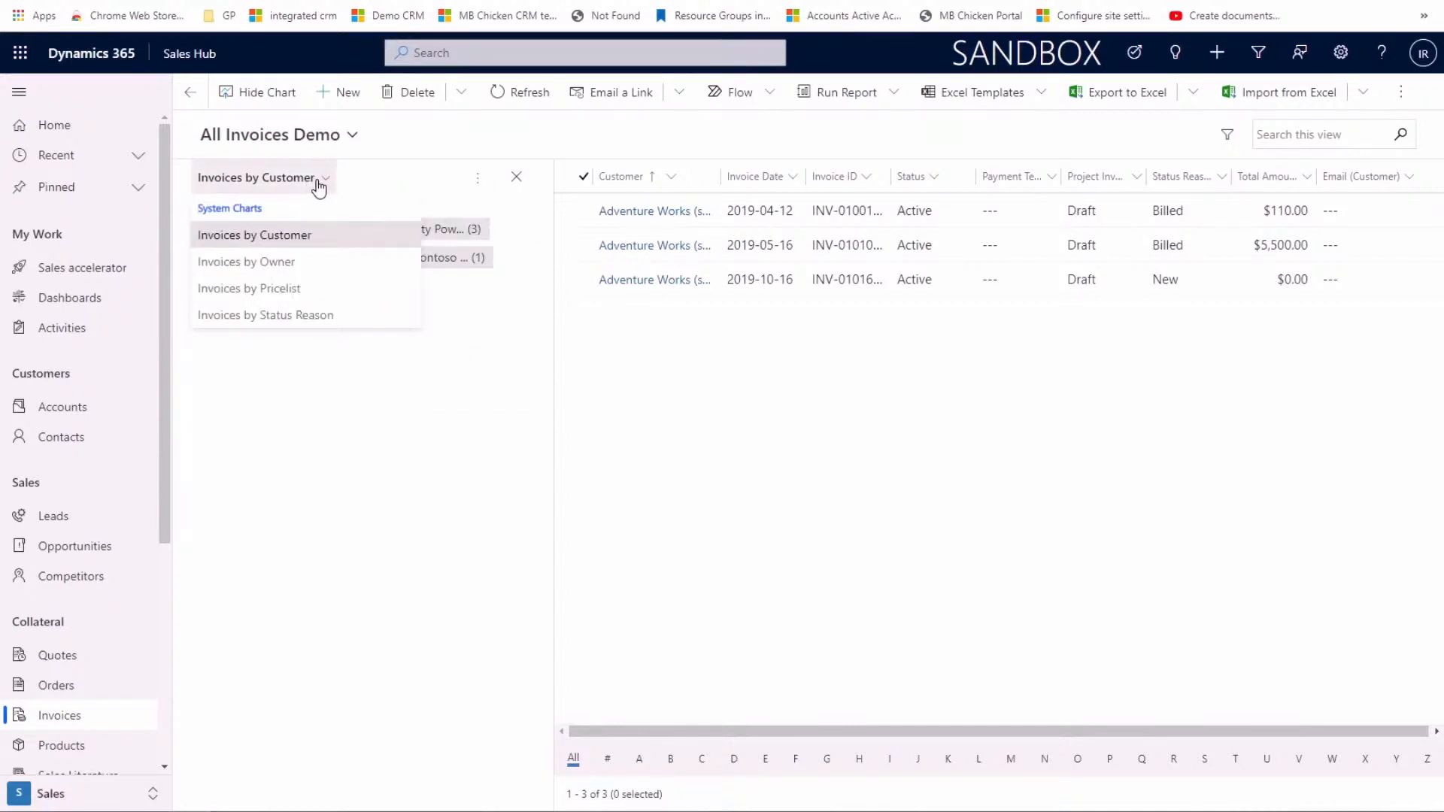
click(396, 182)
click(353, 248)
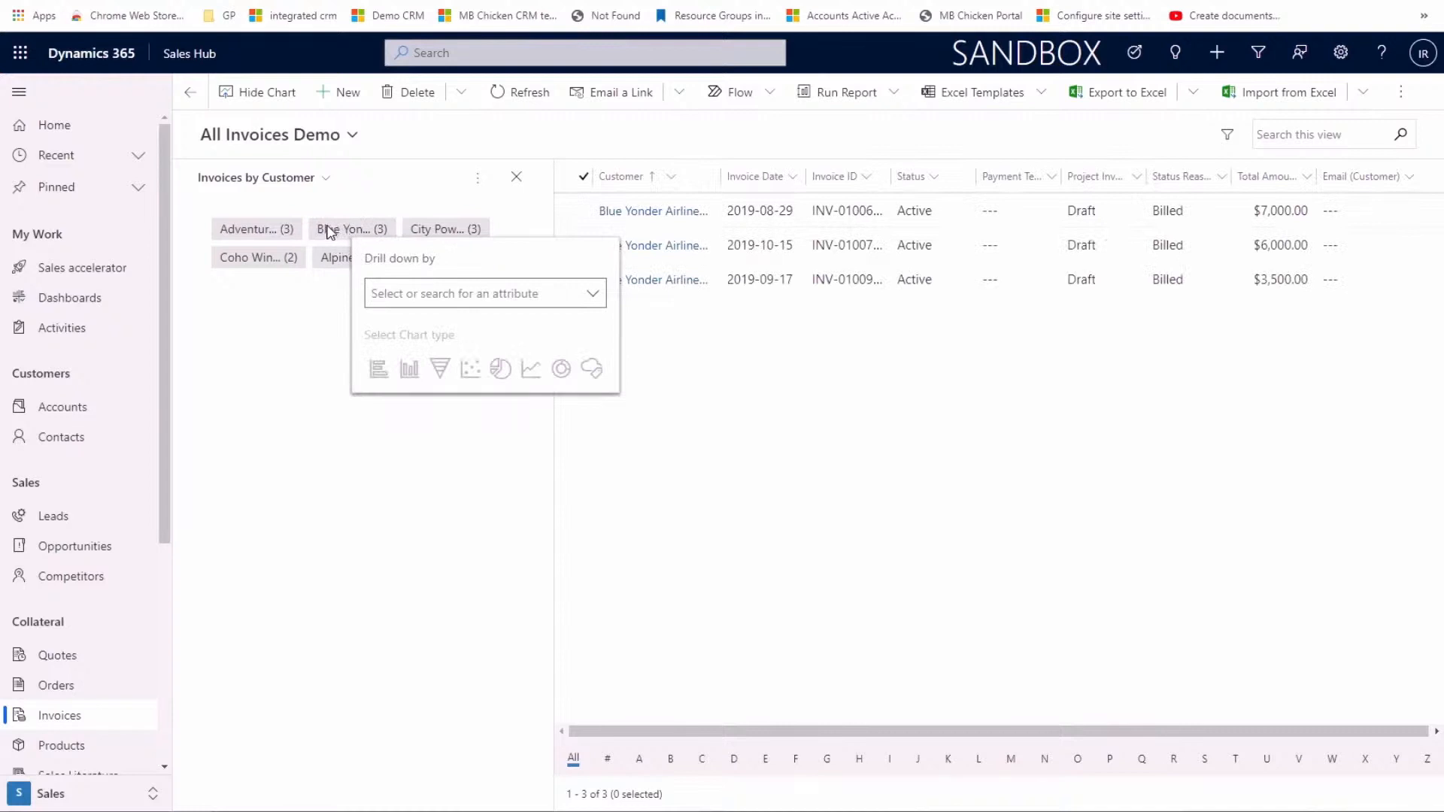
click(260, 263)
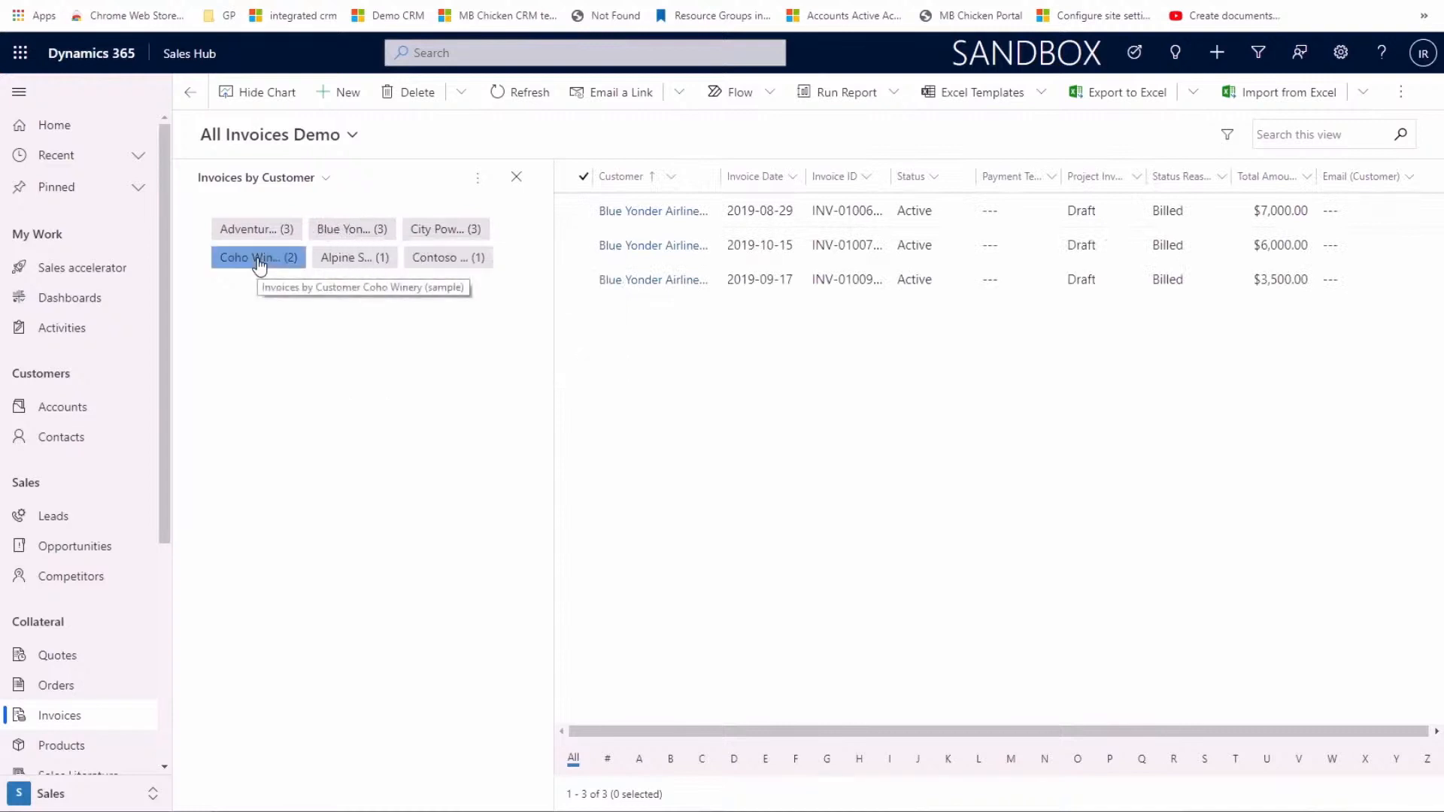
click(368, 263)
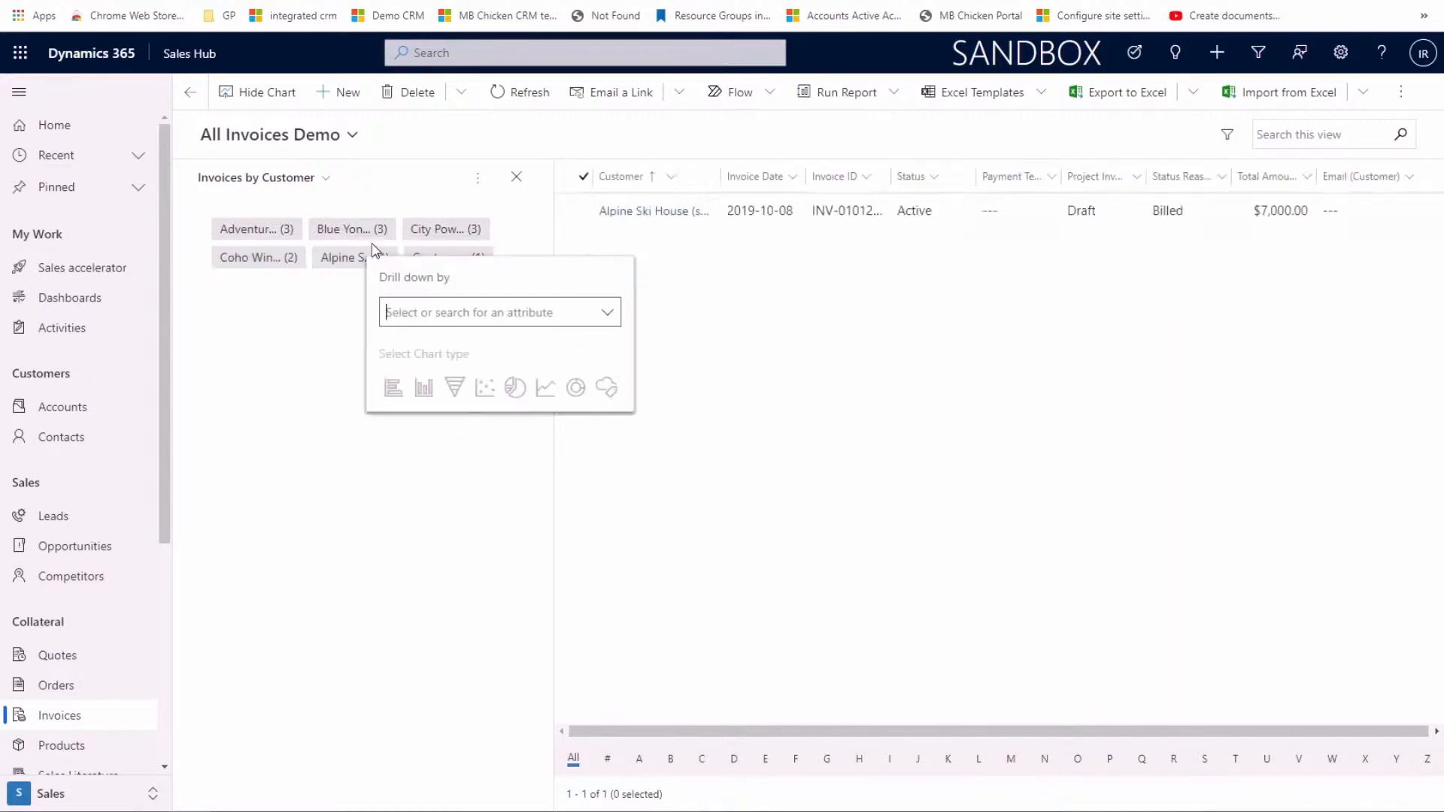
click(372, 244)
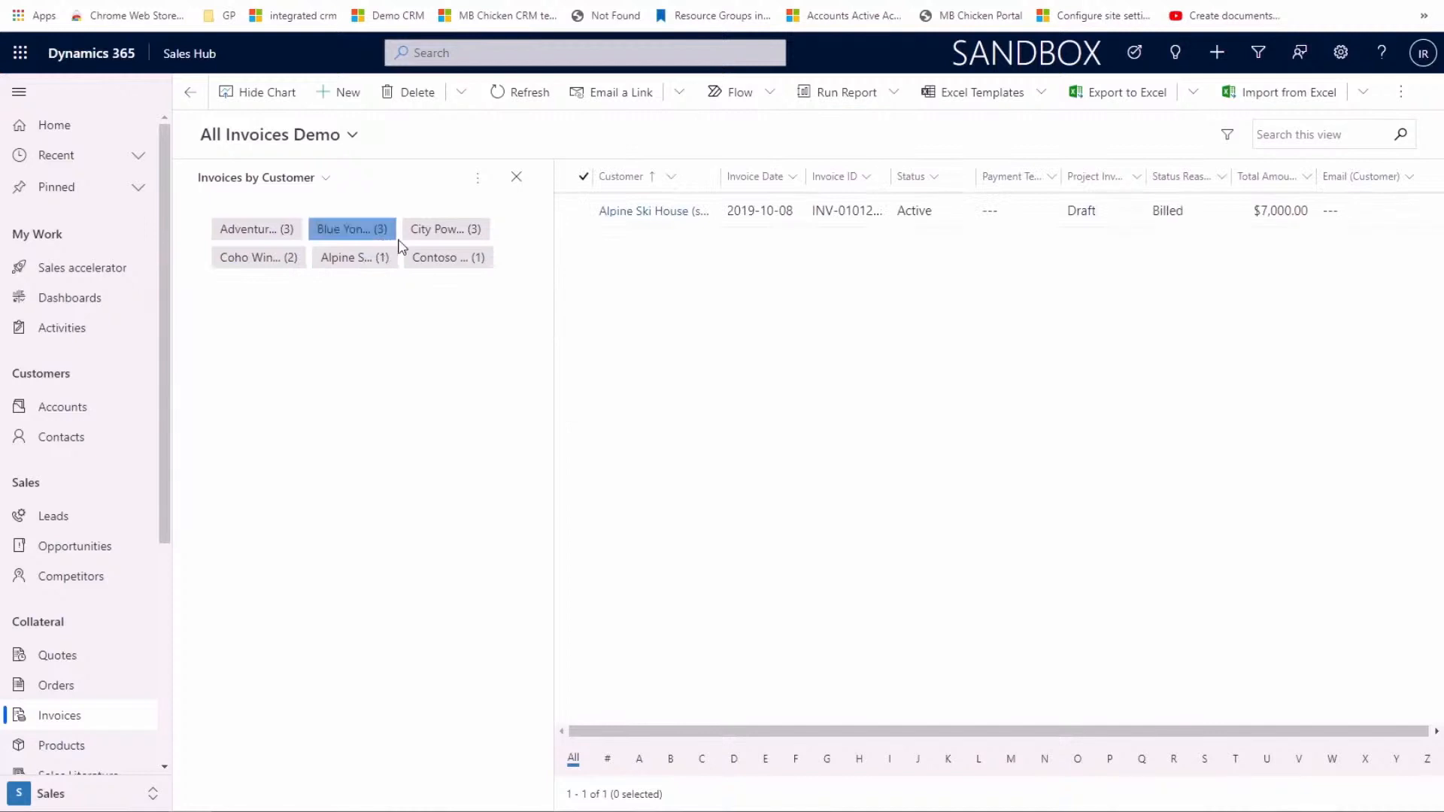
click(433, 239)
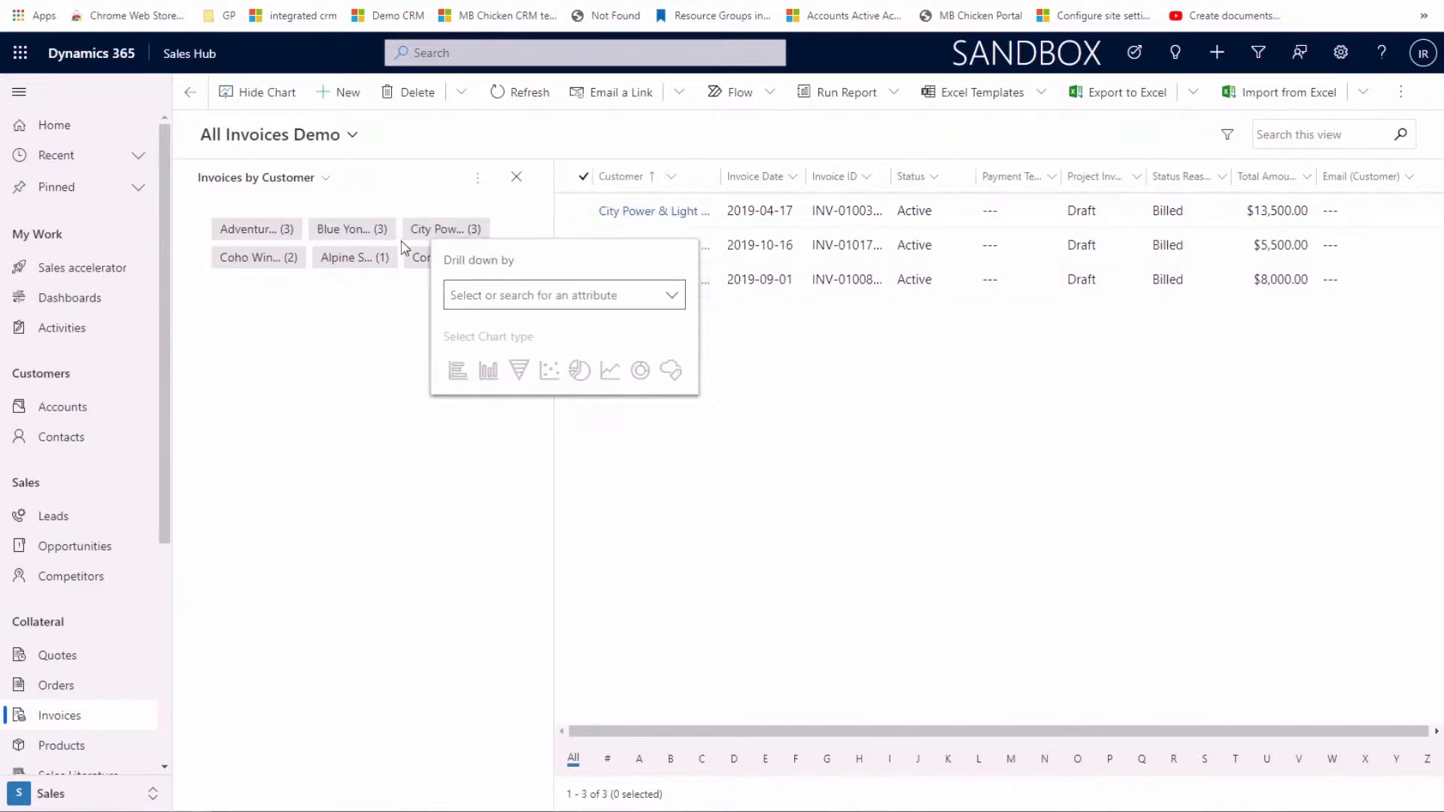
Step: Filter the invoice list by Adventure Works in the customer chart and view the attributes available for drilling down
click(283, 229)
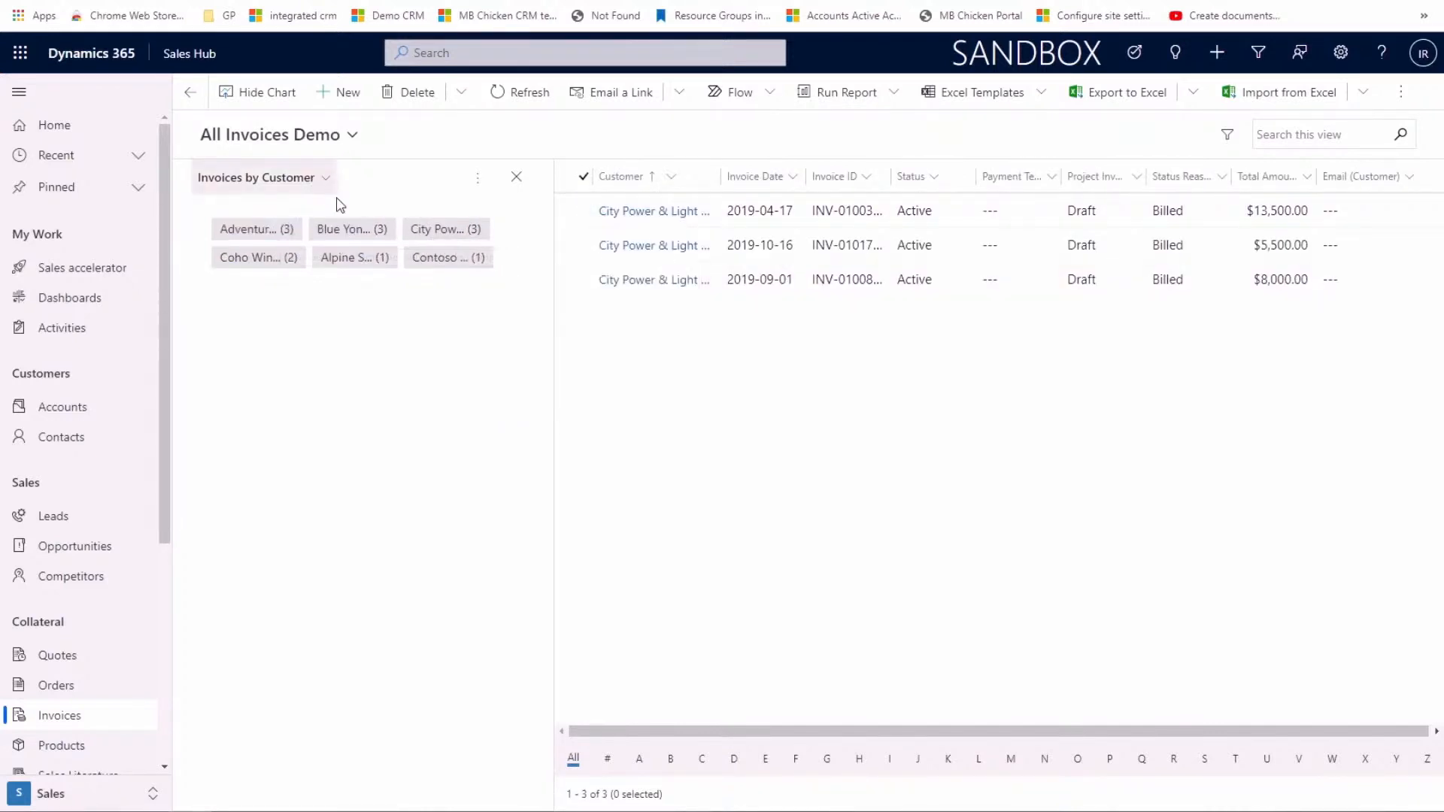
click(292, 227)
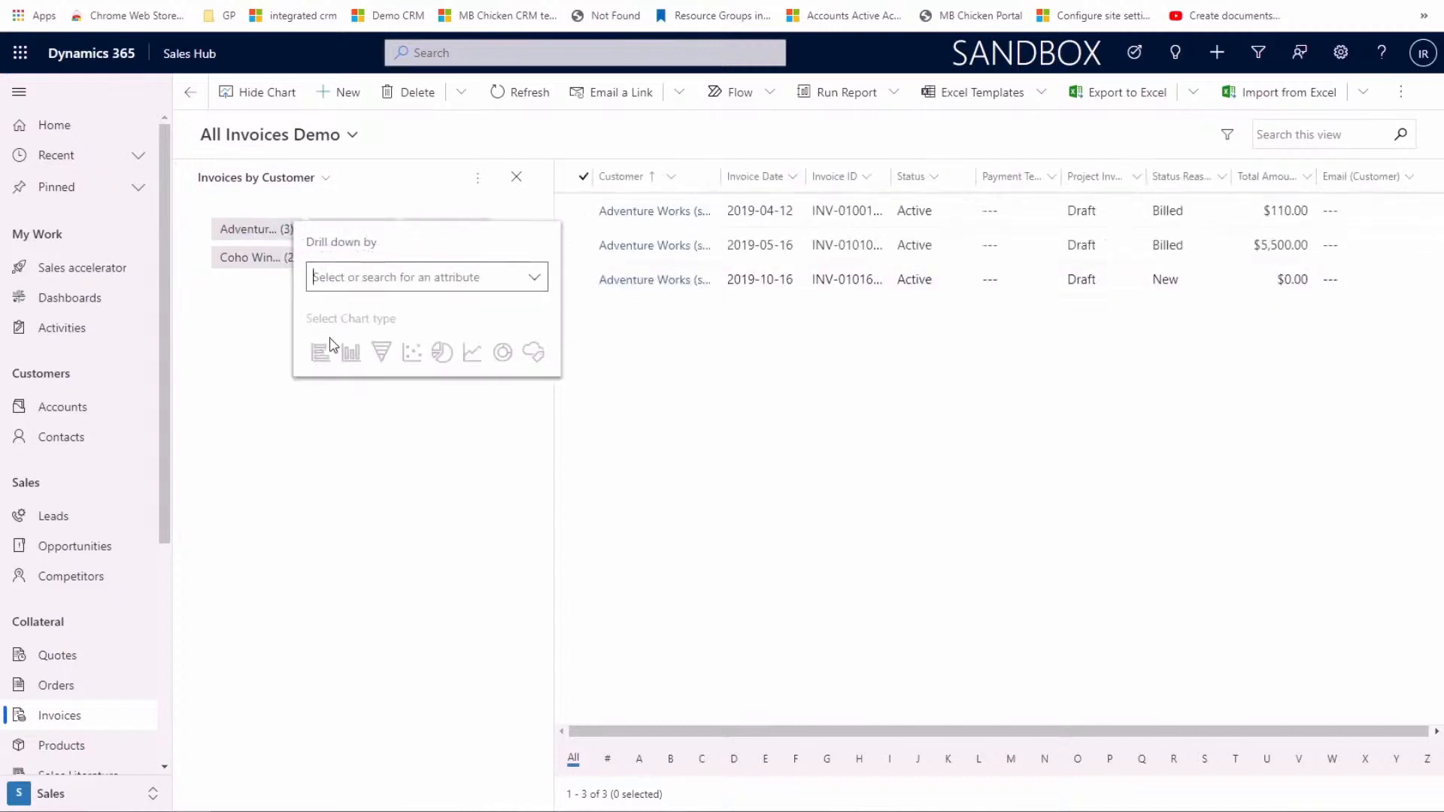
click(542, 280)
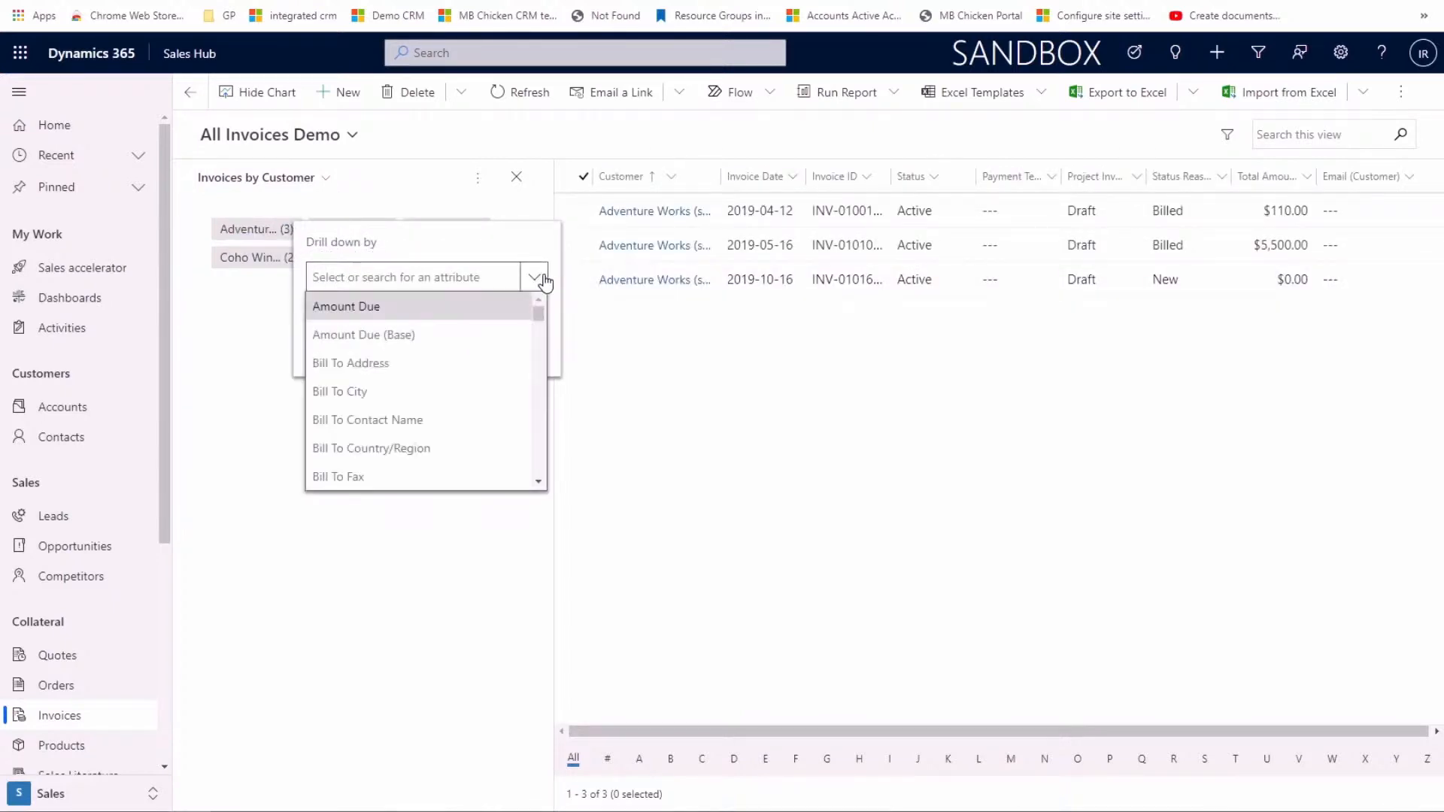
click(544, 281)
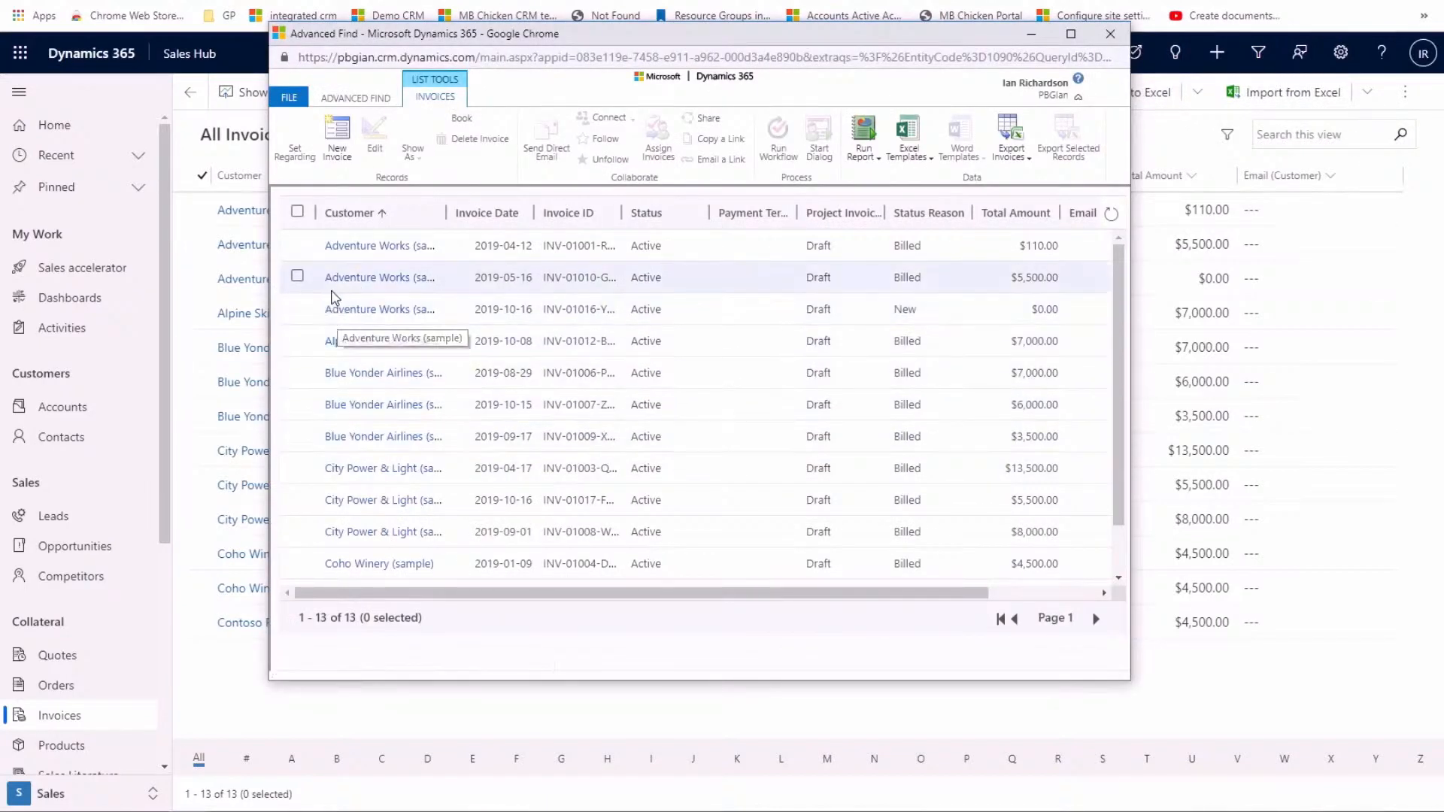
Step: Set up a direct email with the Outstanding Invoices template for the three Adventure Works invoices, and close it and Advanced Find without sending
click(297, 244)
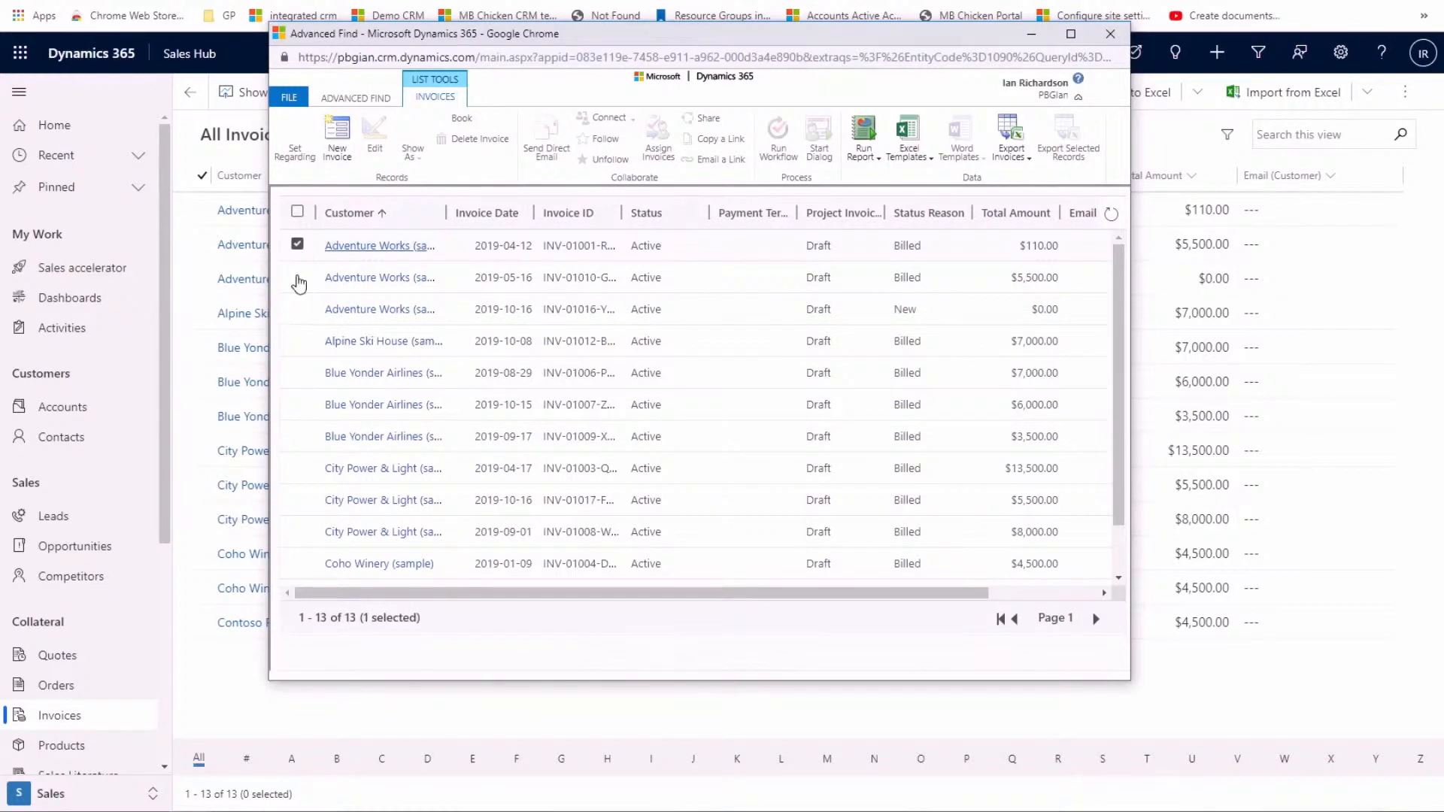
click(298, 277)
click(297, 308)
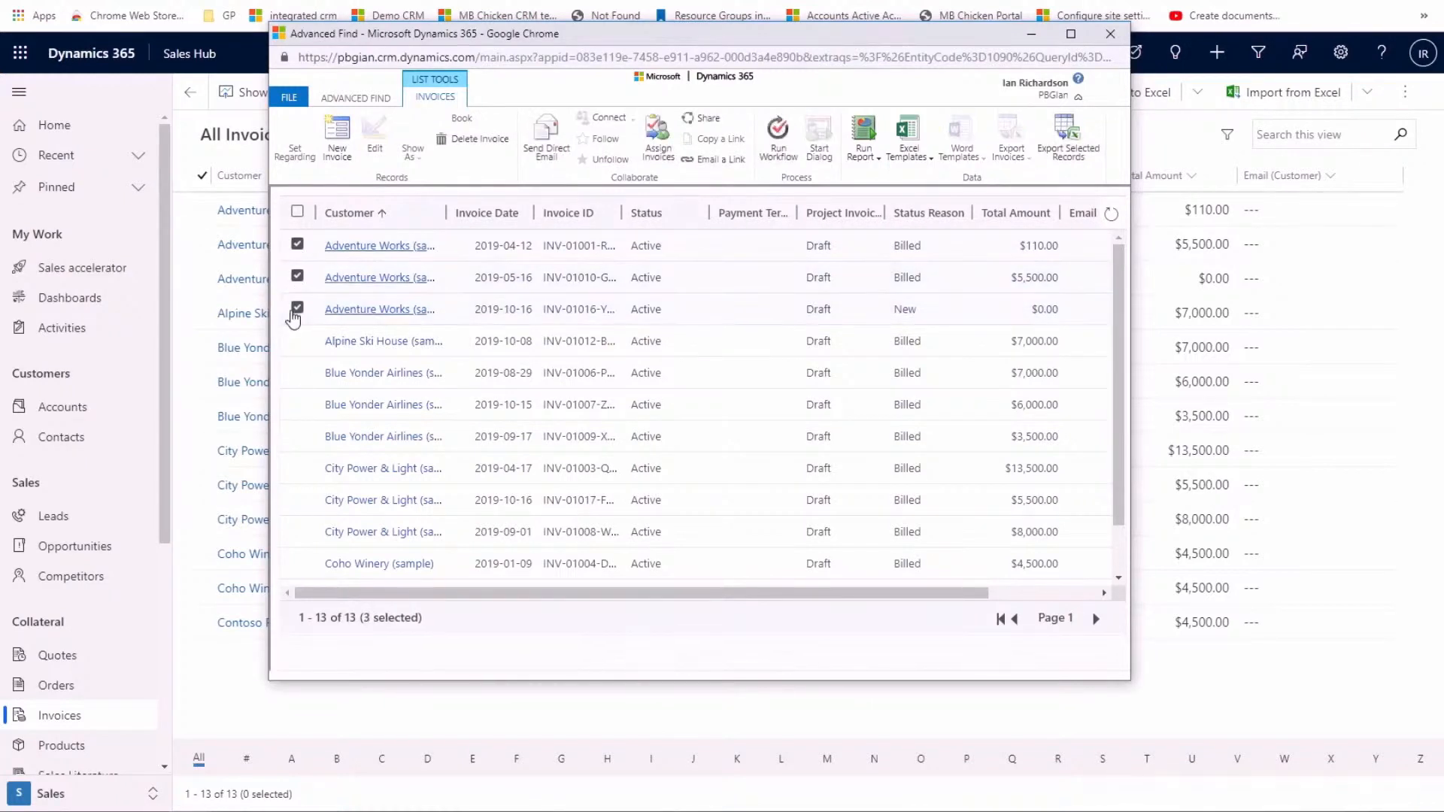
click(546, 139)
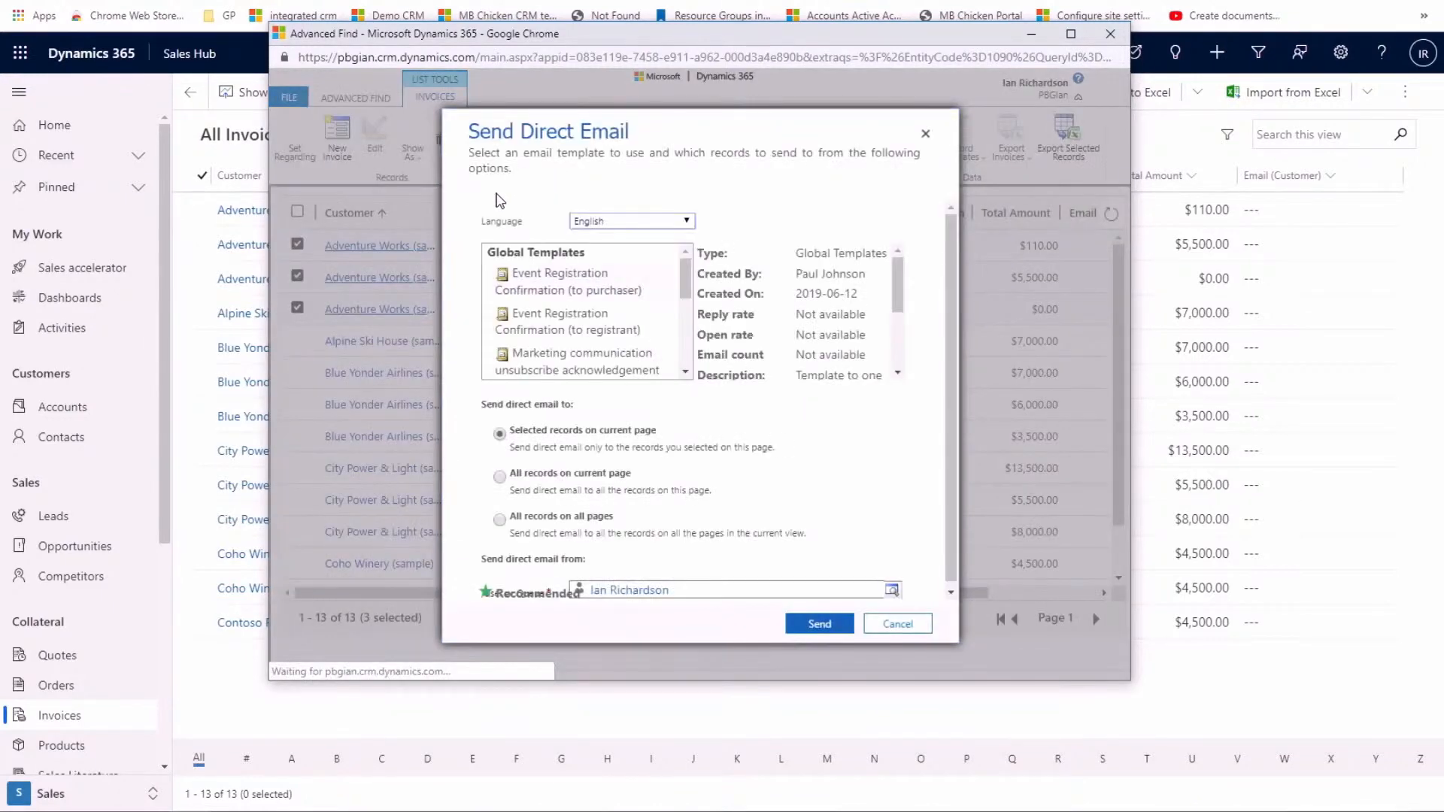
drag(686, 294, 686, 364)
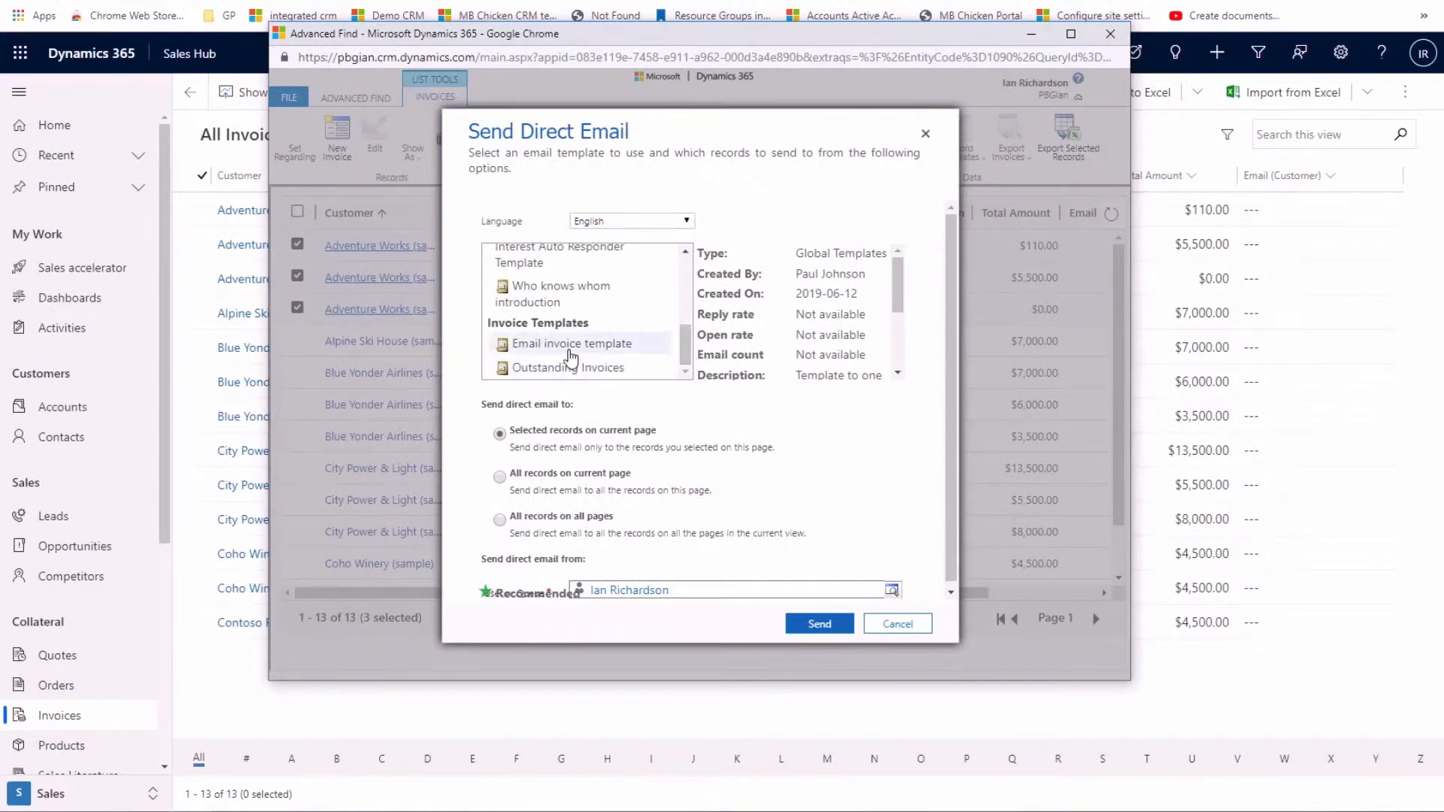
click(555, 368)
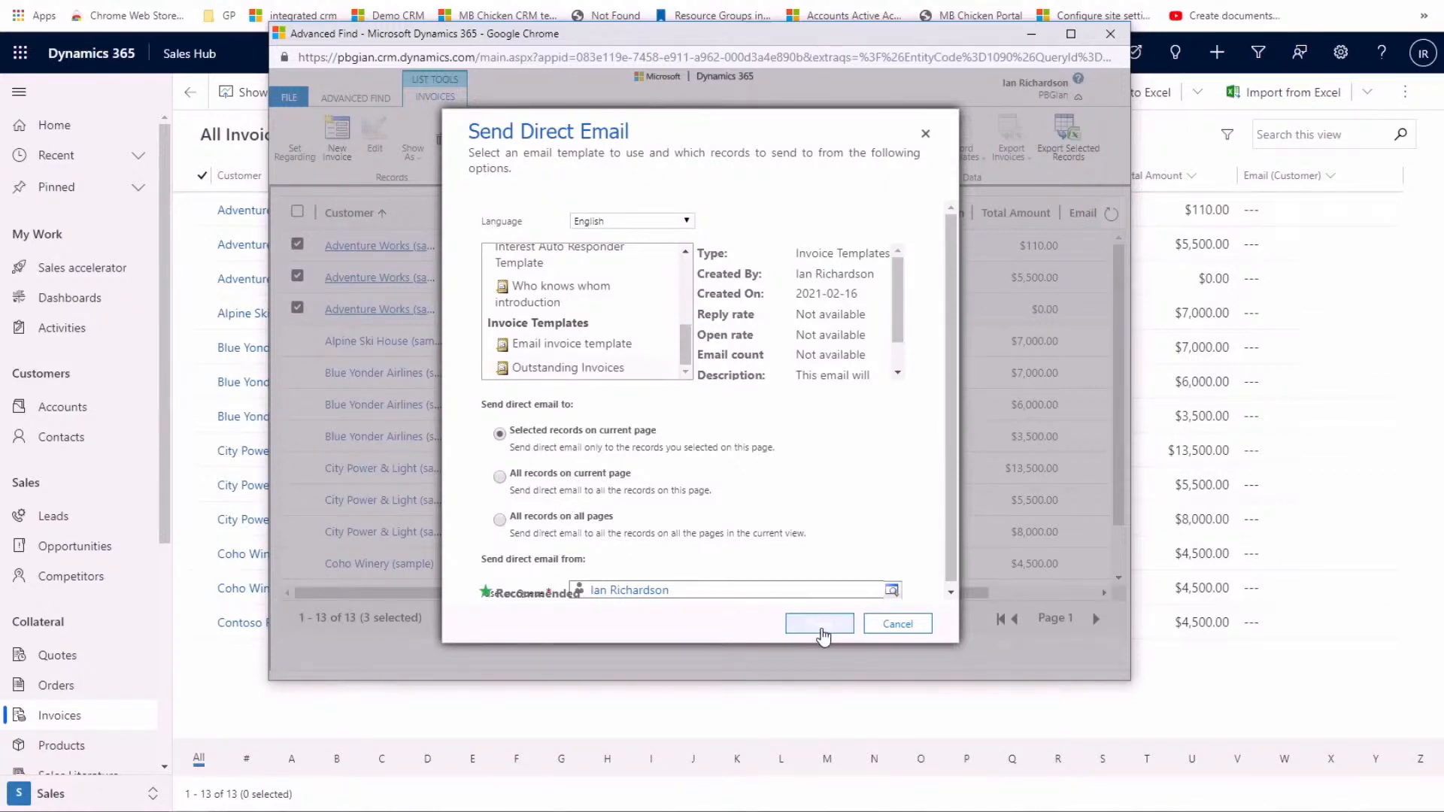
click(926, 133)
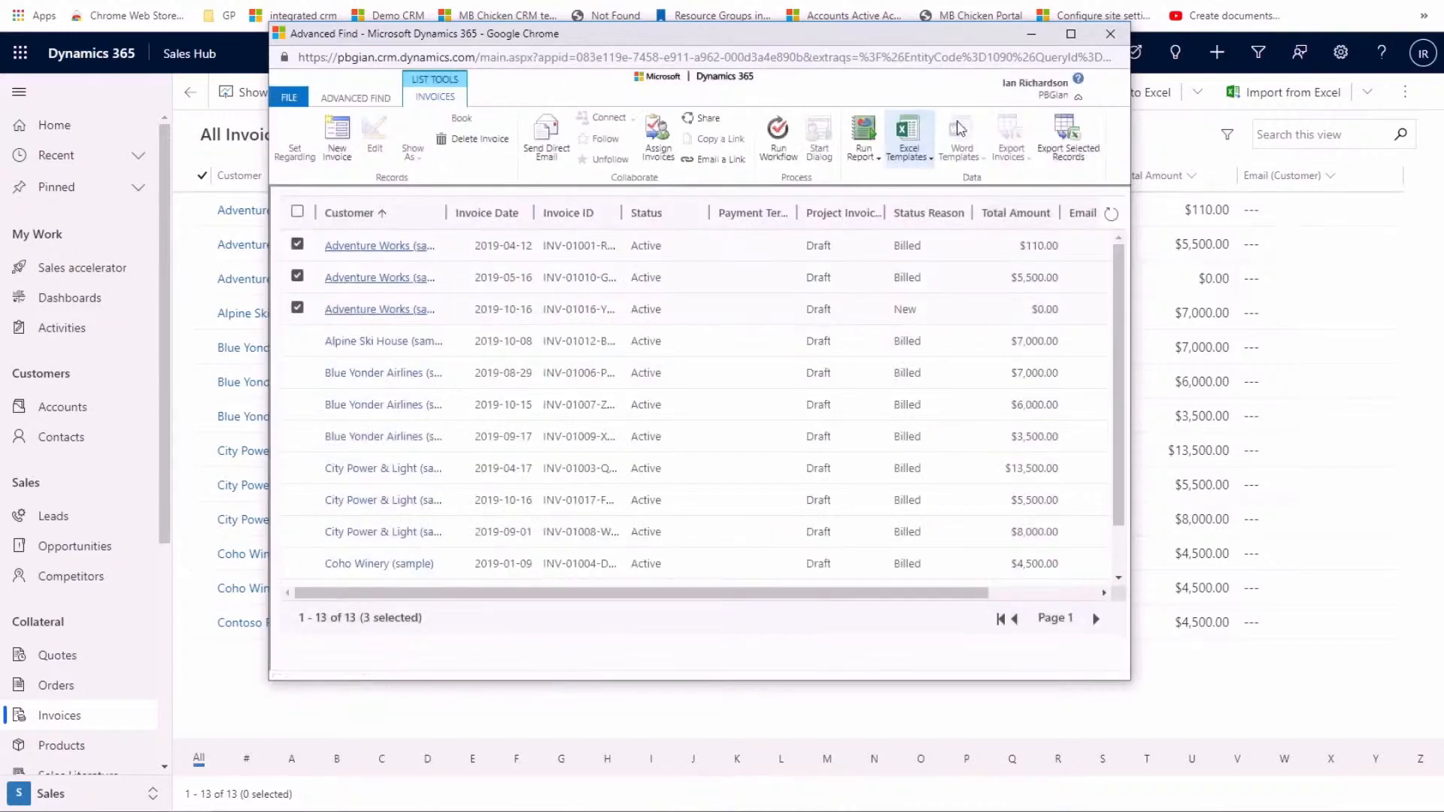
click(1110, 33)
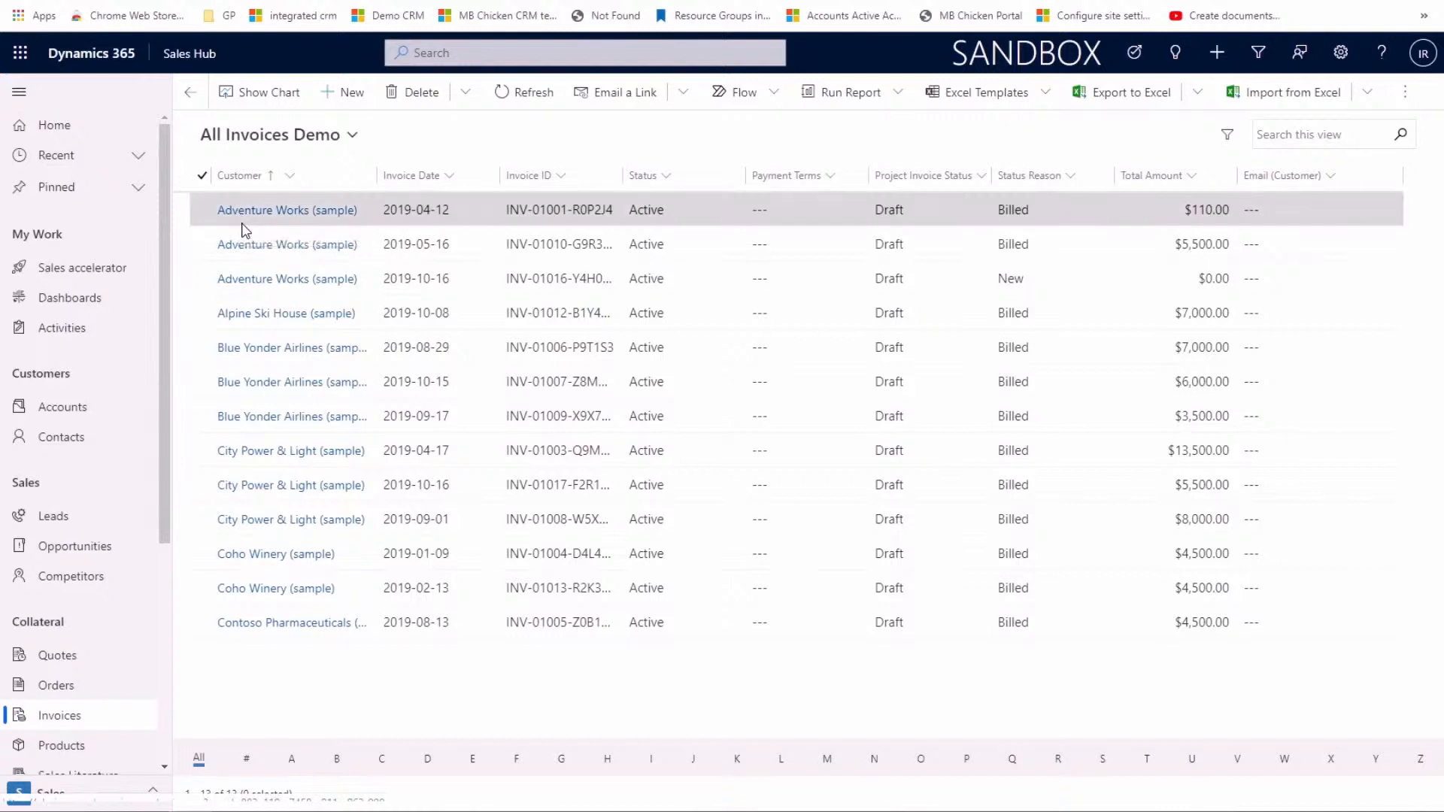
Step: Generate a Word template letter for the Adventure Works invoice dated 2019-05-16 and check its header, salutation and invoice number
click(239, 214)
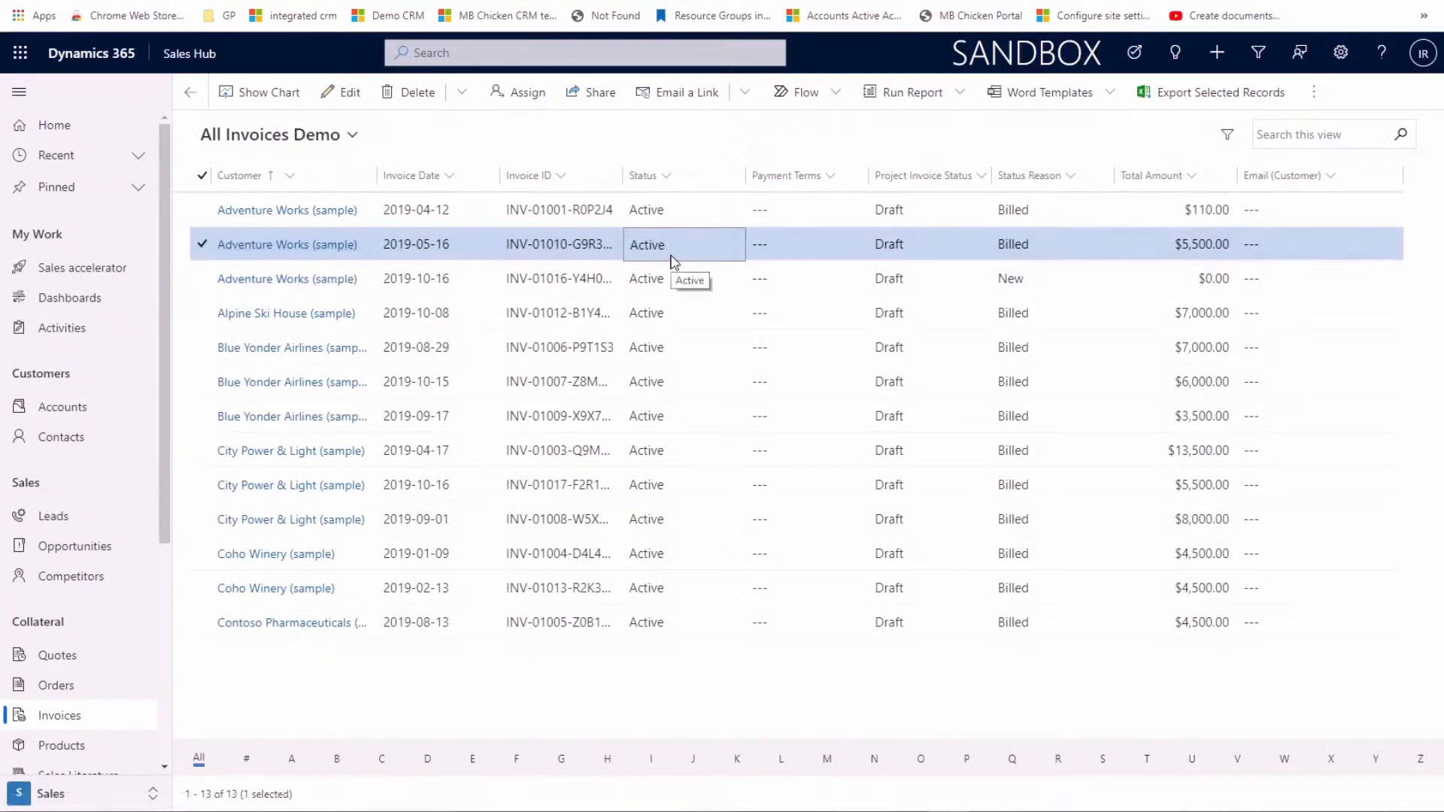
click(1116, 96)
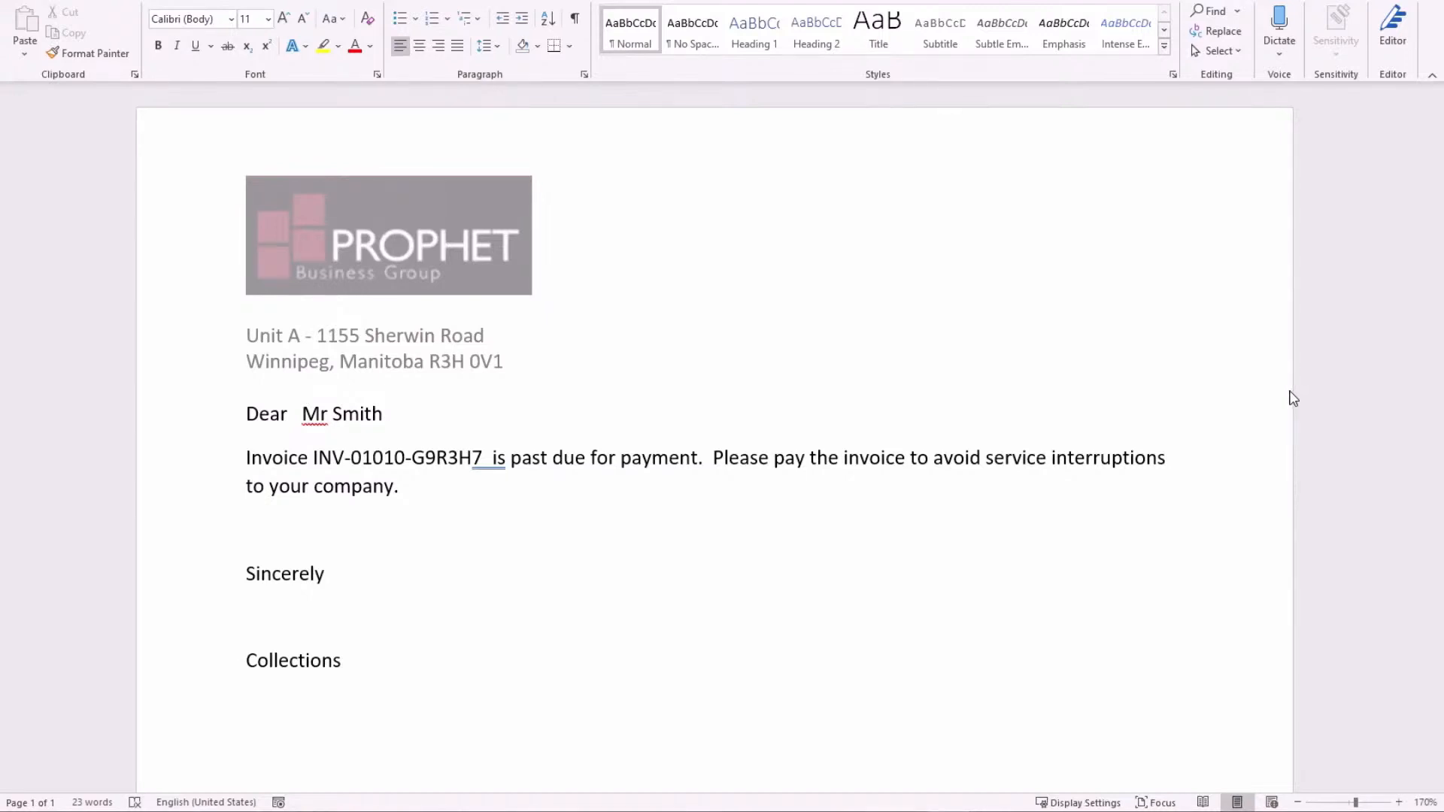
double_click(644, 276)
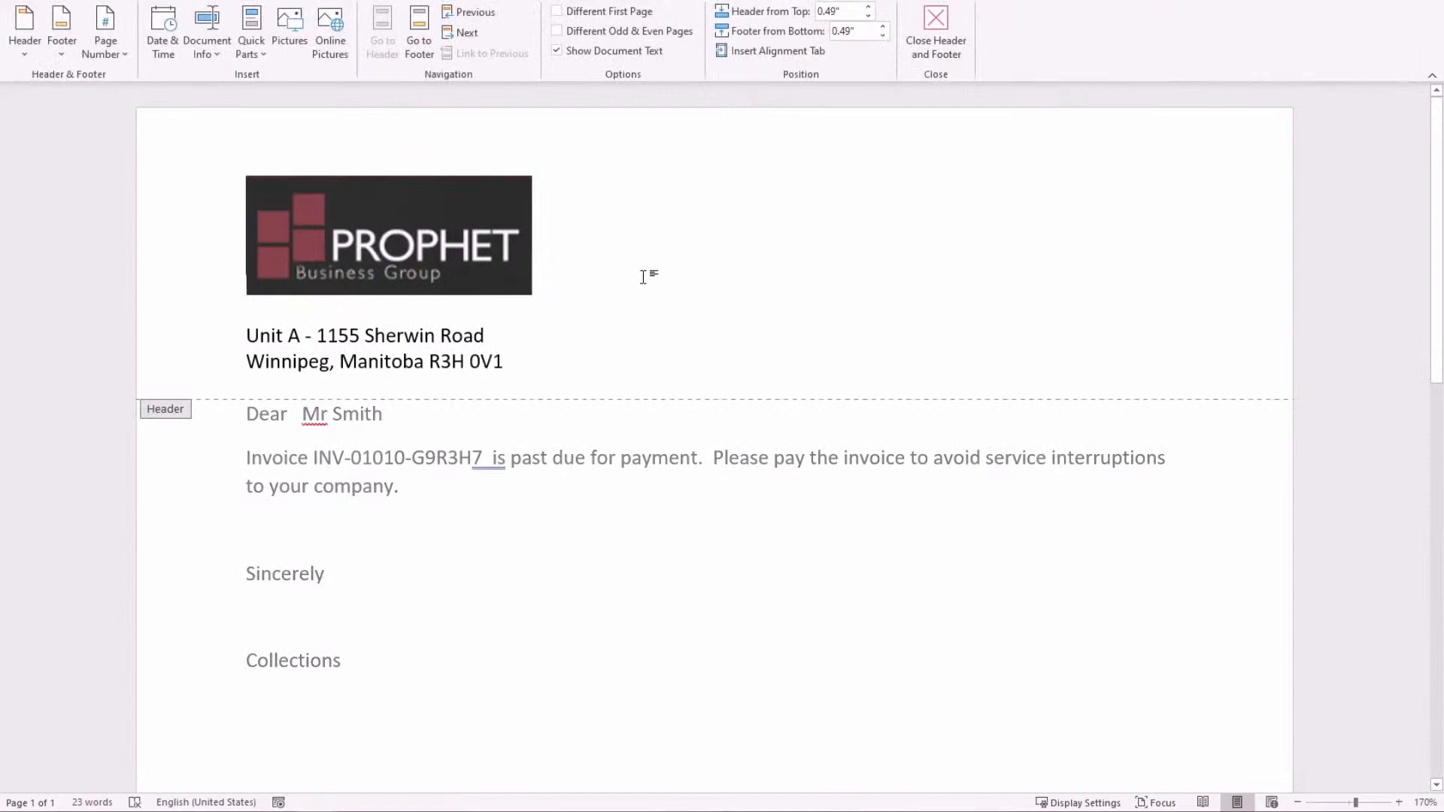
double_click(491, 425)
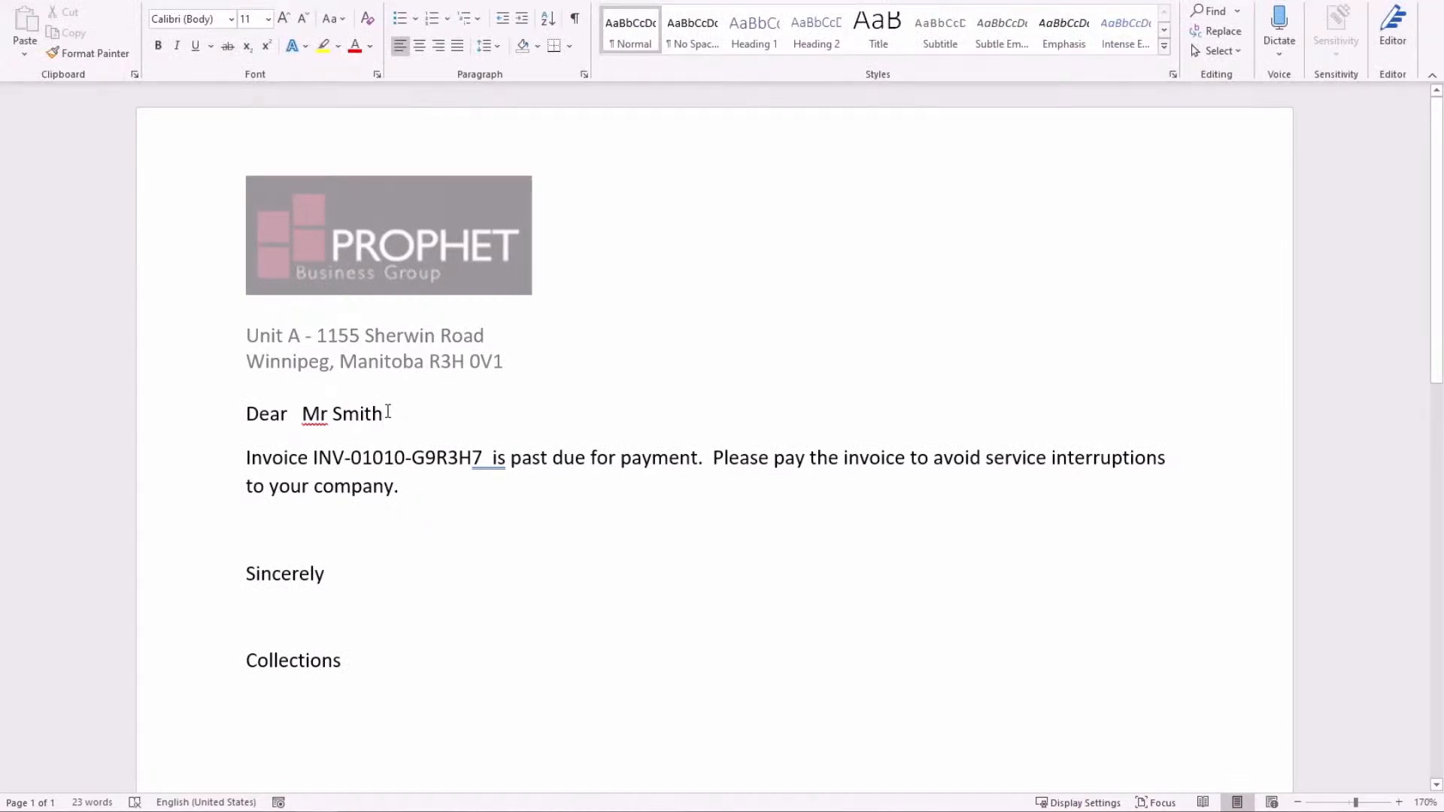
drag(388, 412, 303, 426)
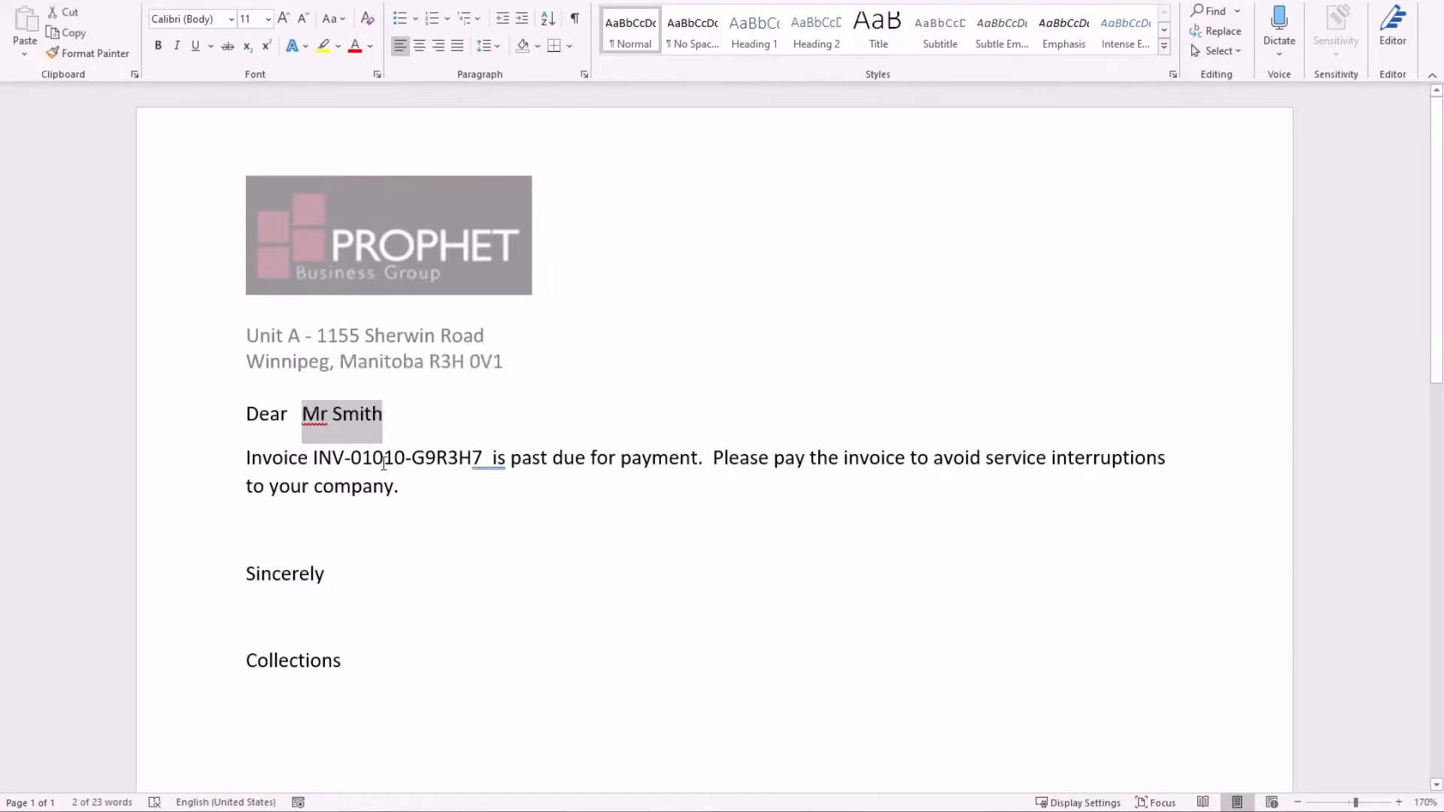
click(353, 470)
drag(317, 460, 453, 471)
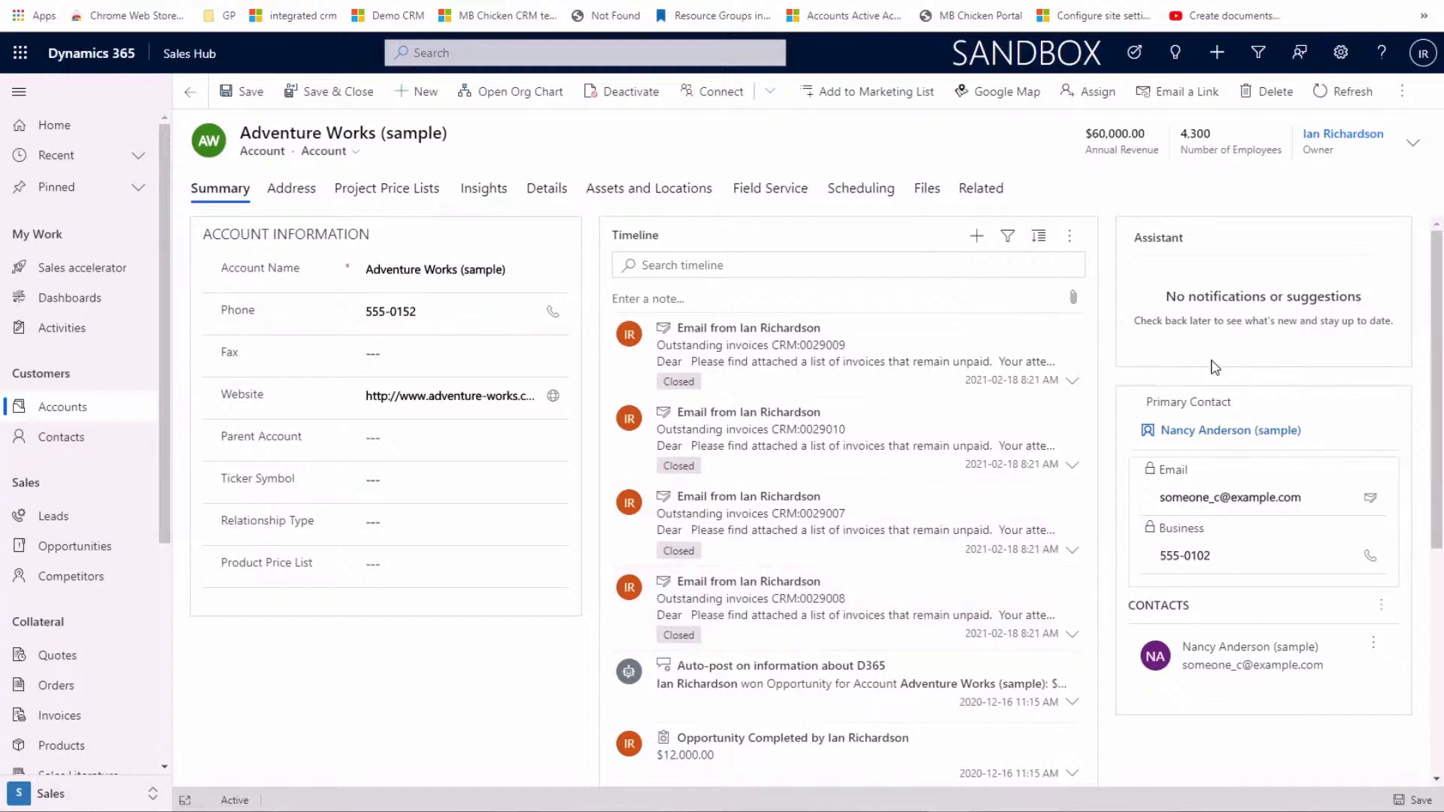
Step: View the Word template options on the Adventure Works account and the options for adding a timeline record
click(1403, 94)
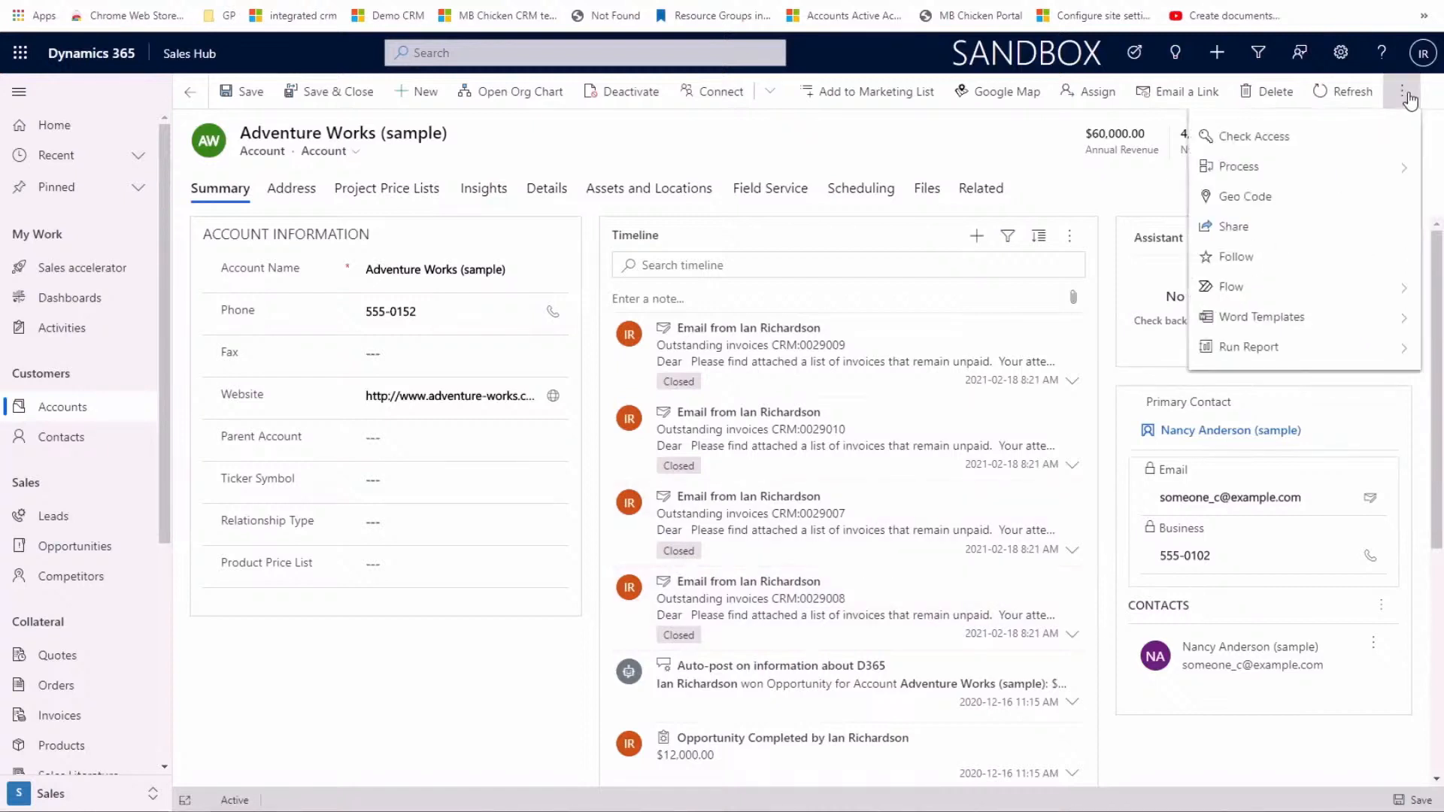
click(1240, 317)
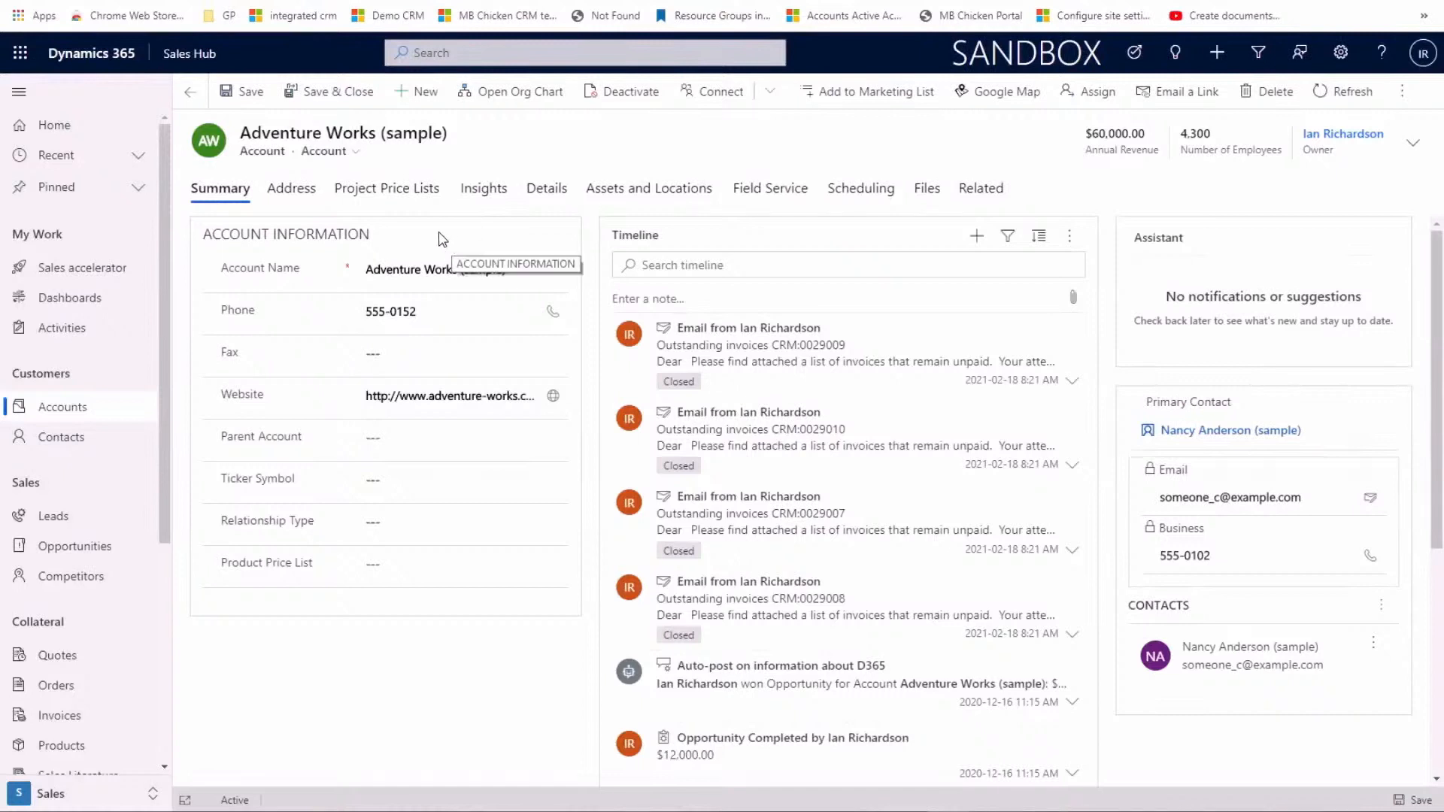
click(976, 237)
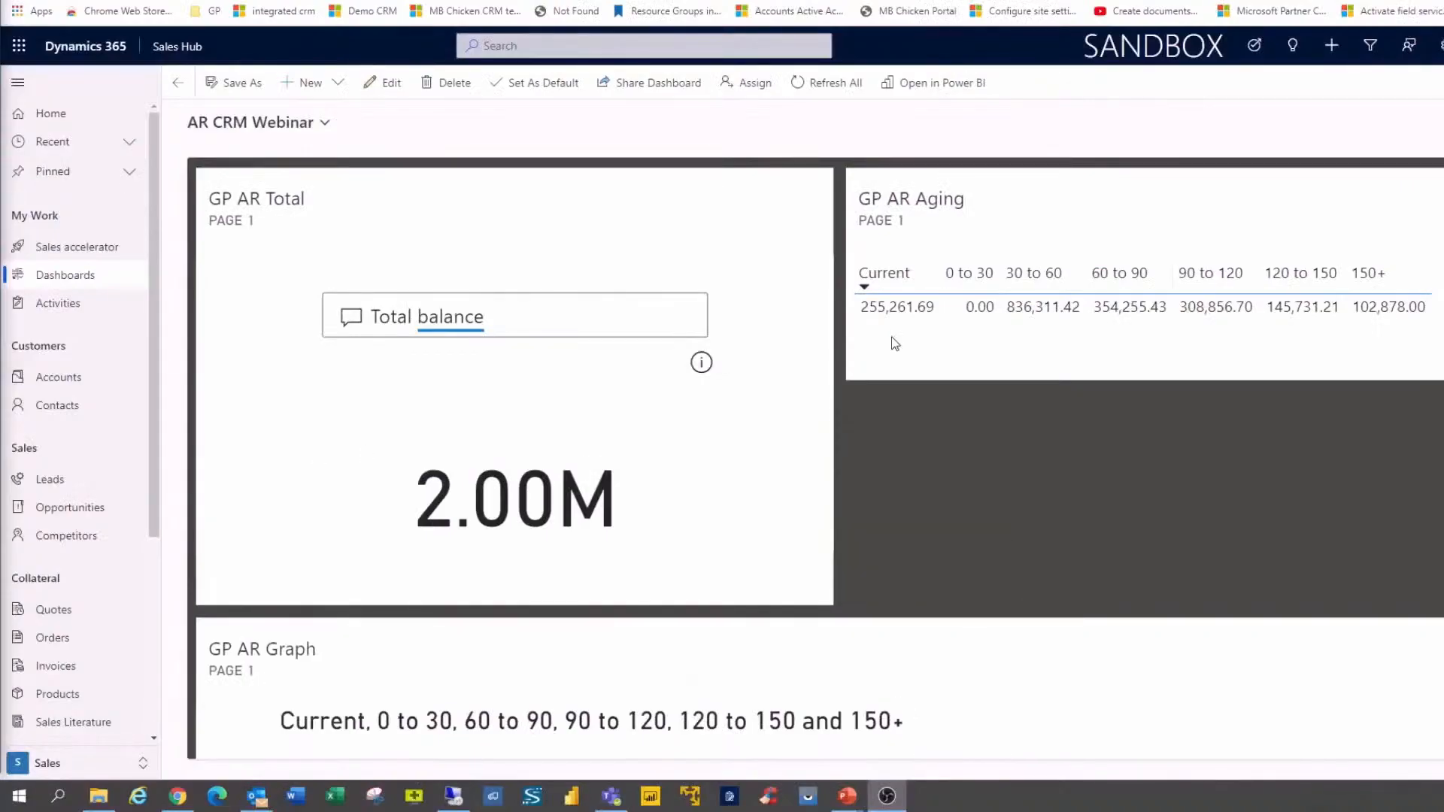
Step: Start a new Power BI dashboard in Dashboards and choose AR CRM Webinar from My workspace
click(87, 276)
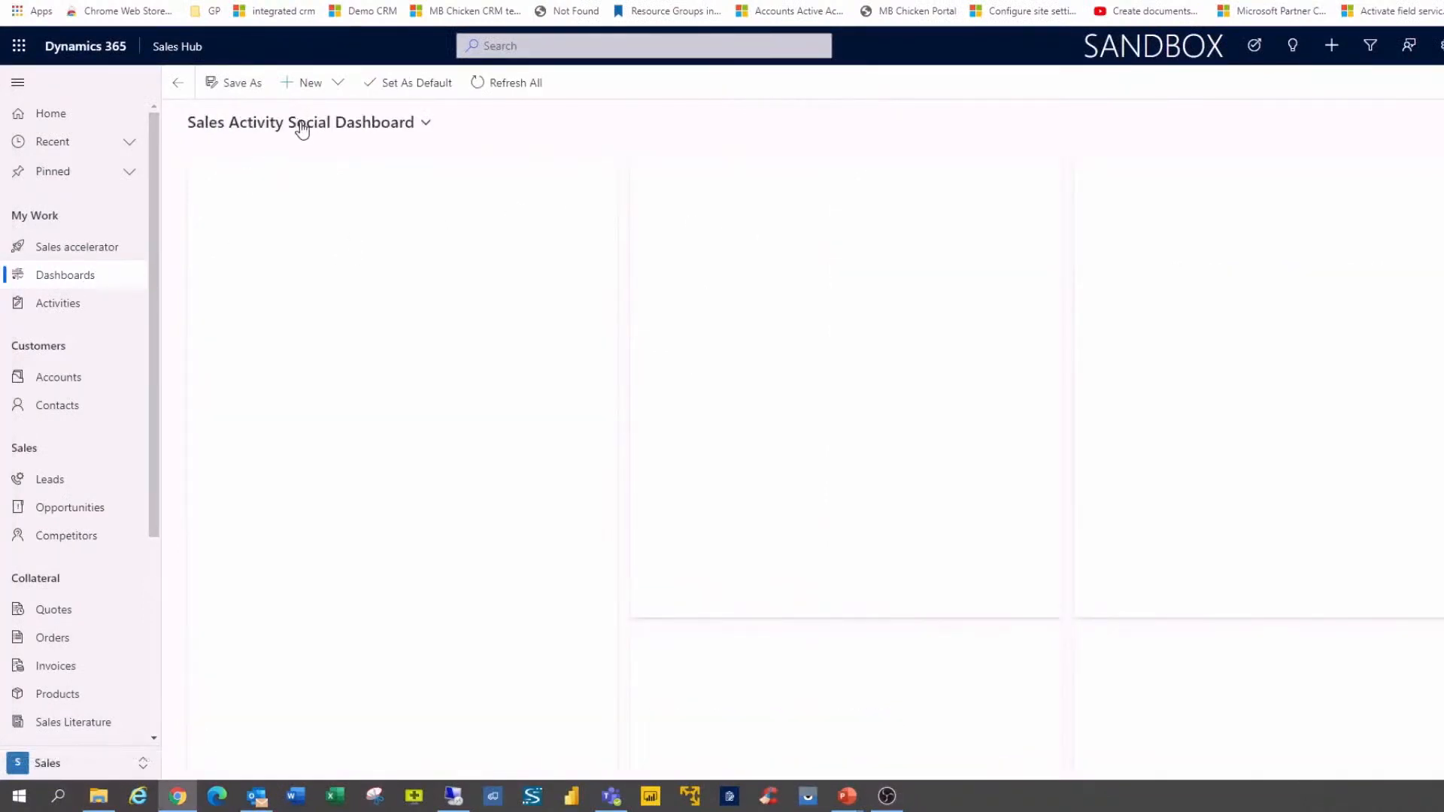
click(428, 128)
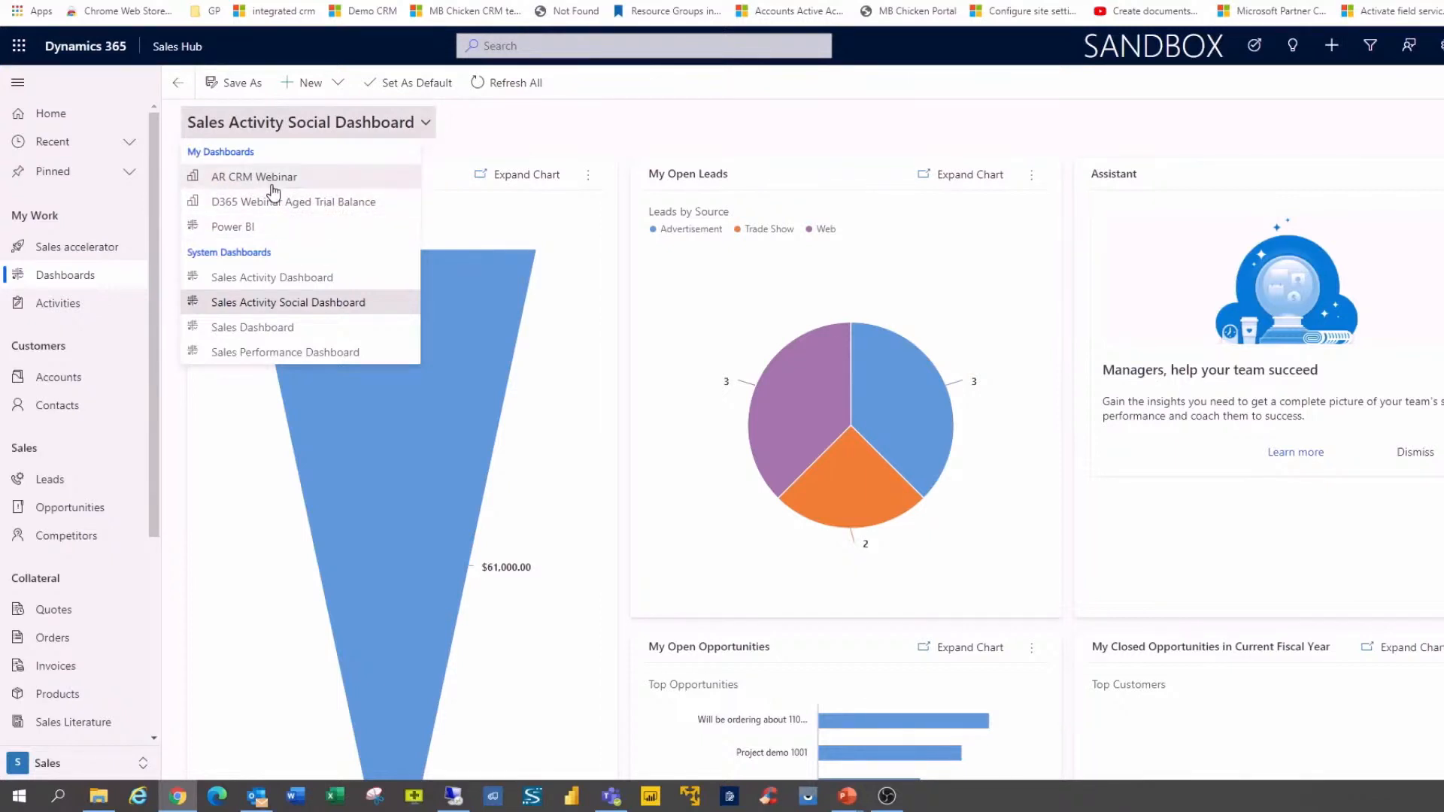
click(338, 83)
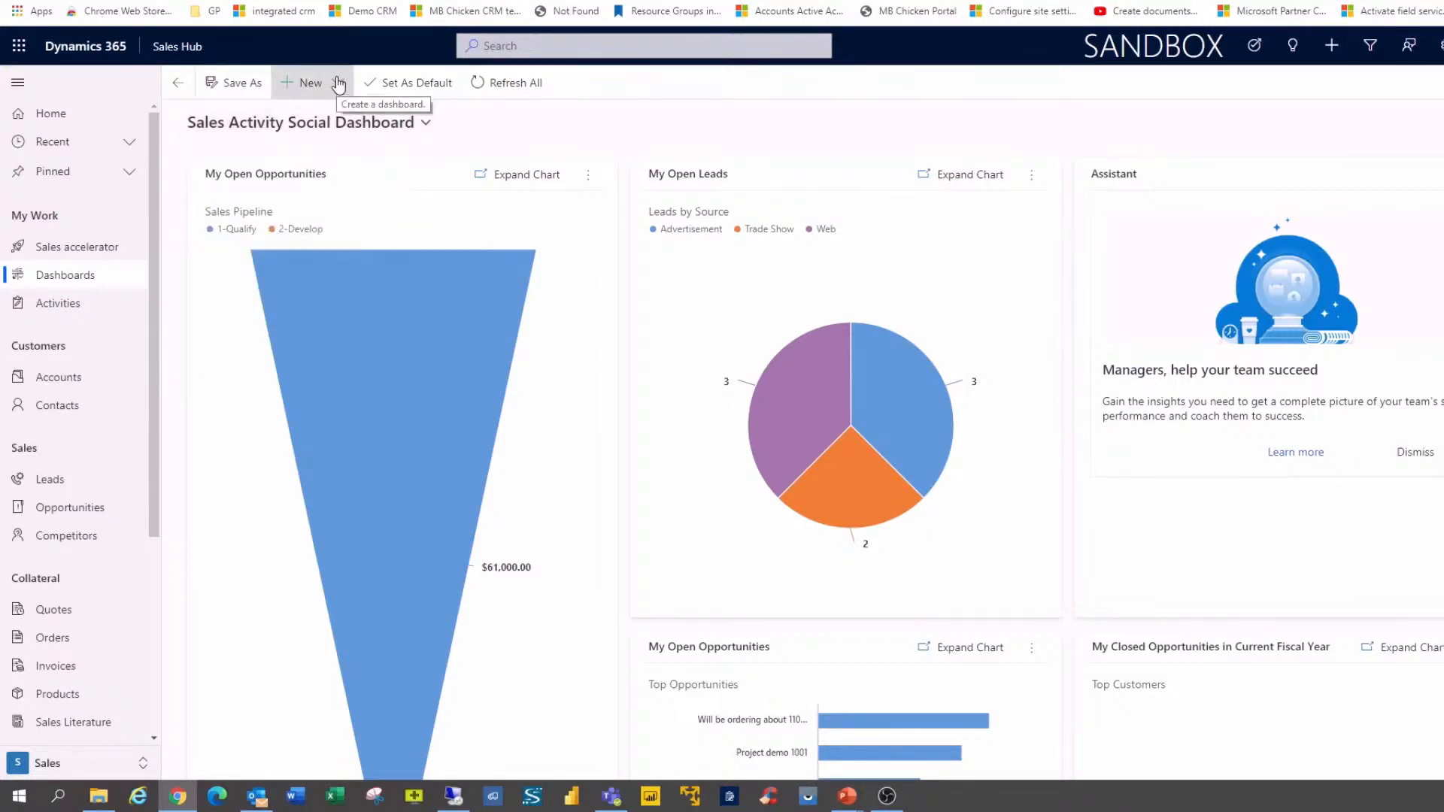
click(338, 83)
click(336, 152)
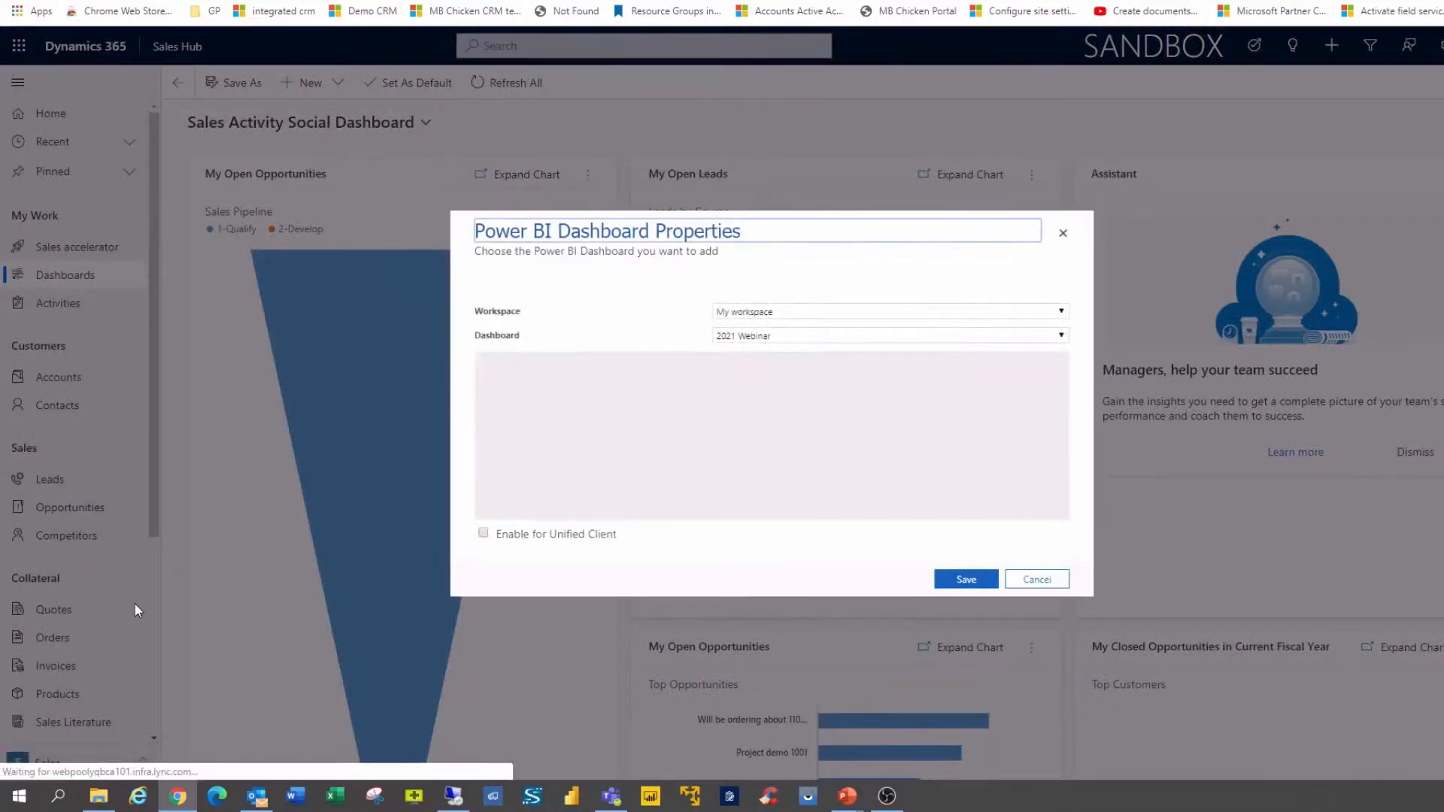
click(833, 339)
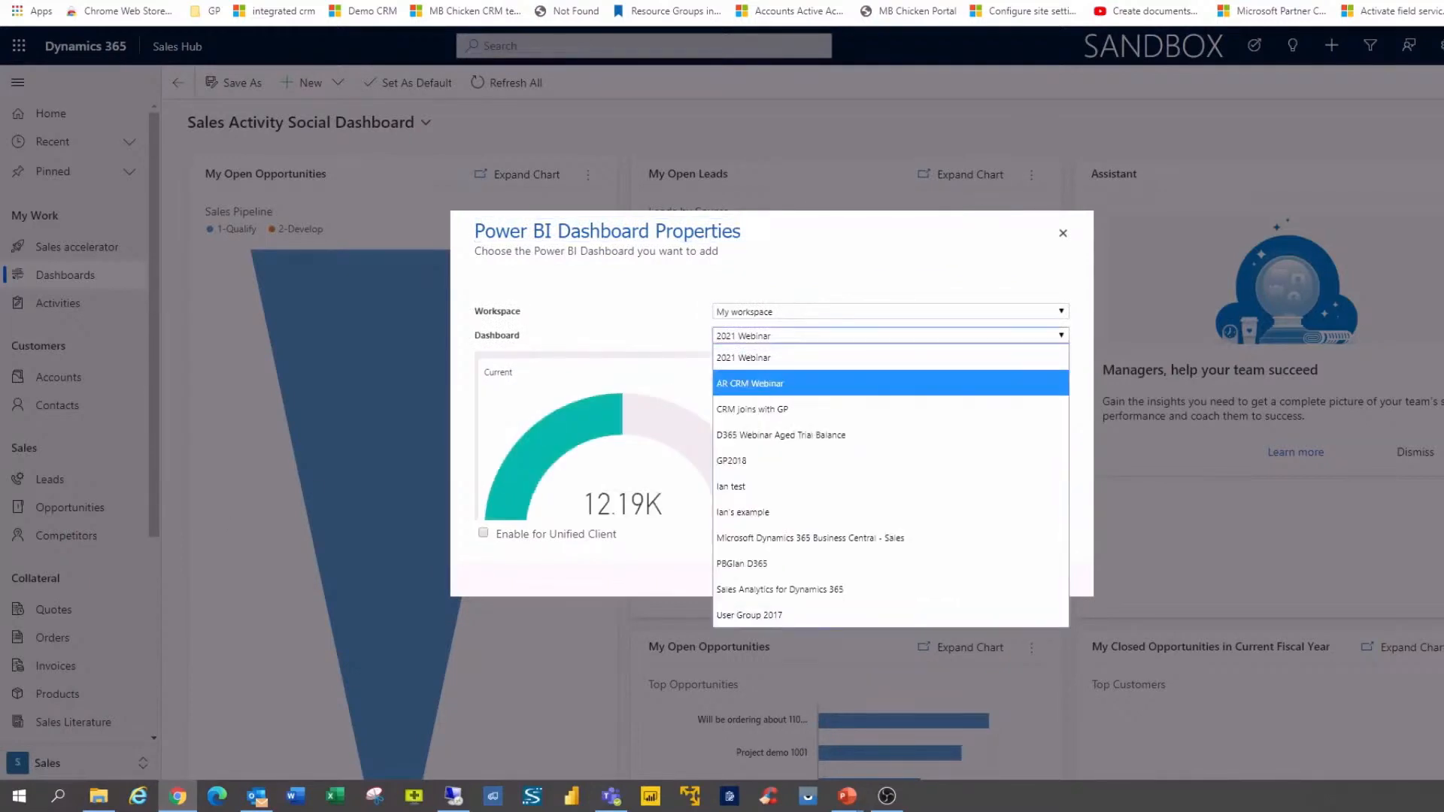
key(Return)
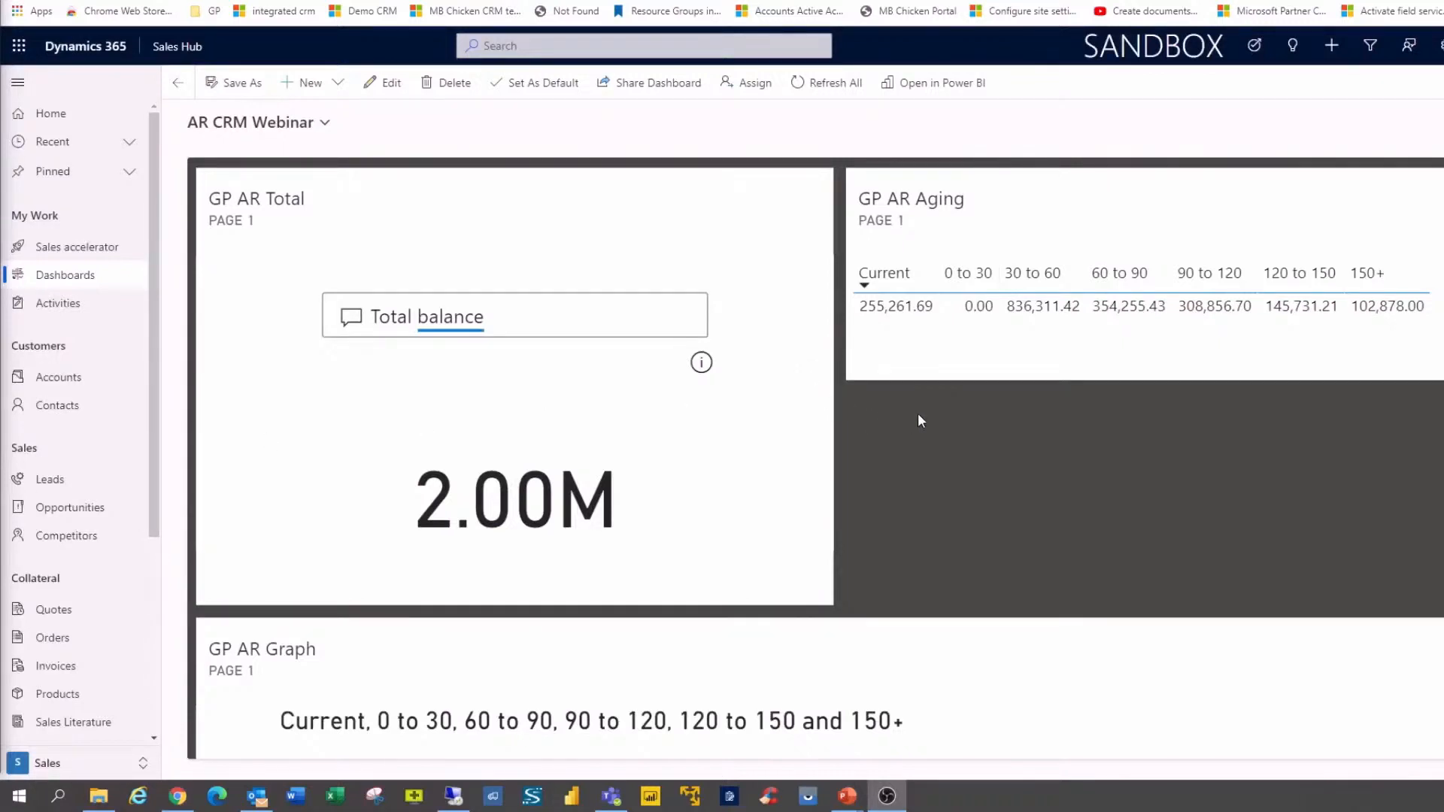
Step: Examine the AR CRM Webinar dashboard, including the total balance, aging table and GP AR Graph pie chart
scroll(913, 413, down, 3)
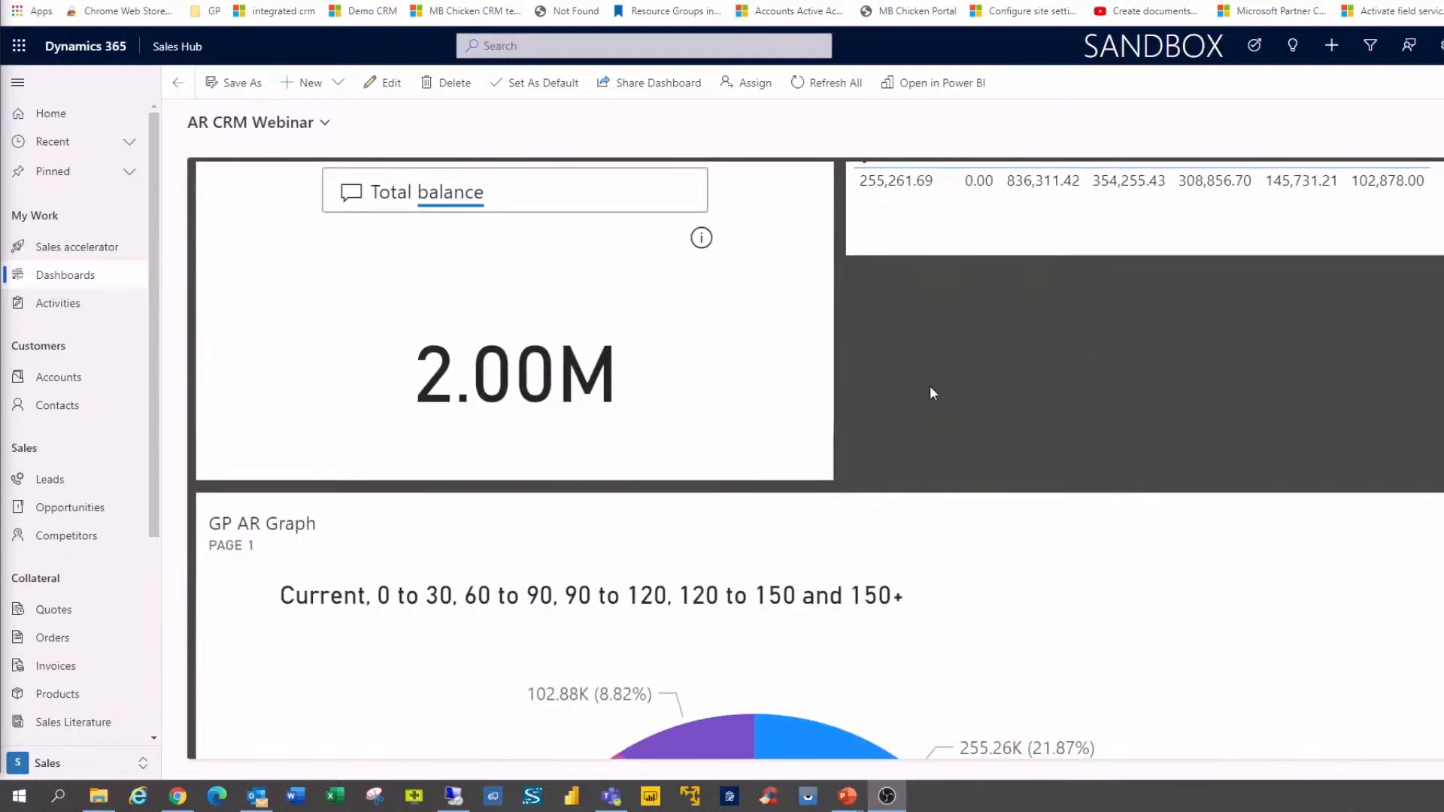
scroll(932, 383, up, 3)
scroll(987, 369, down, 6)
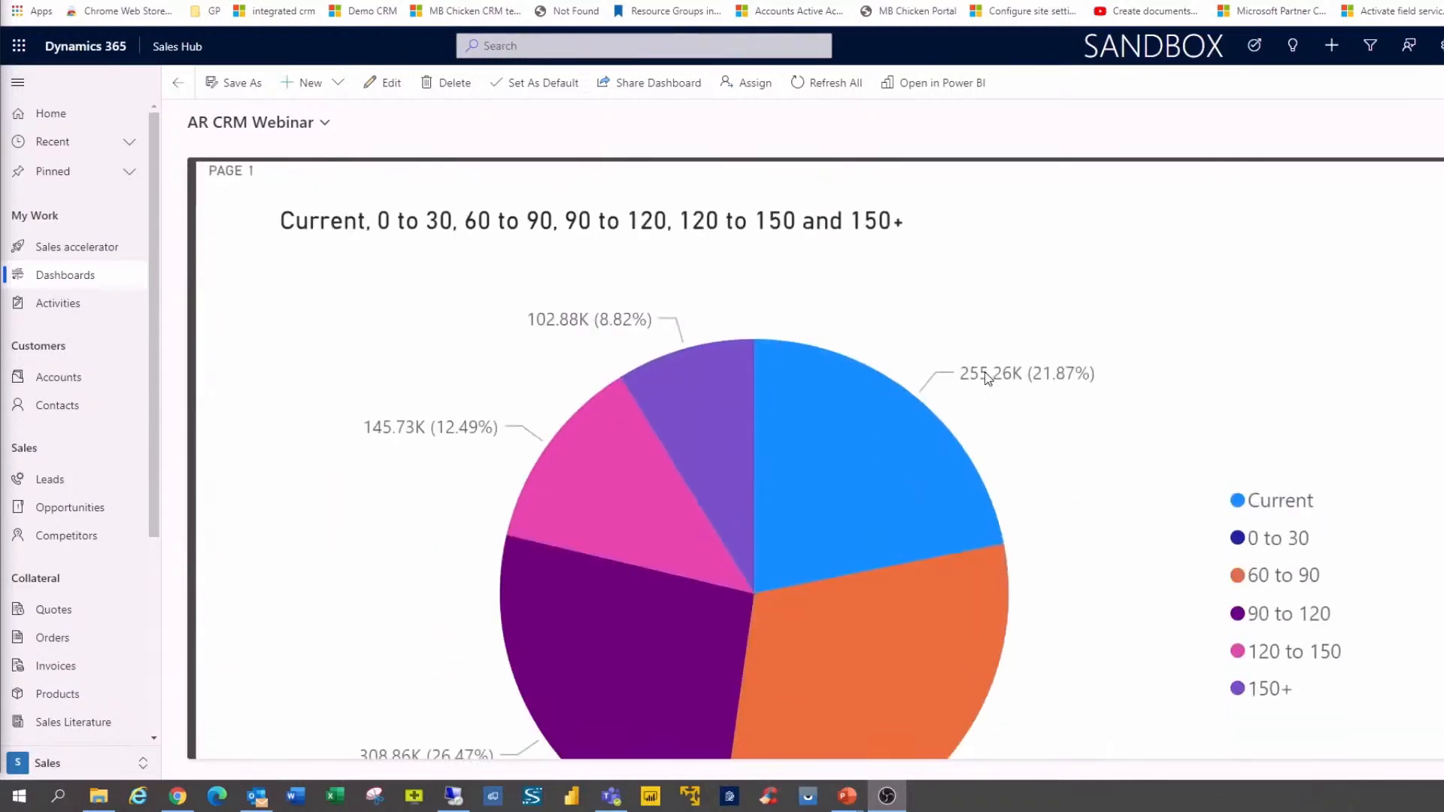
scroll(985, 371, up, 2)
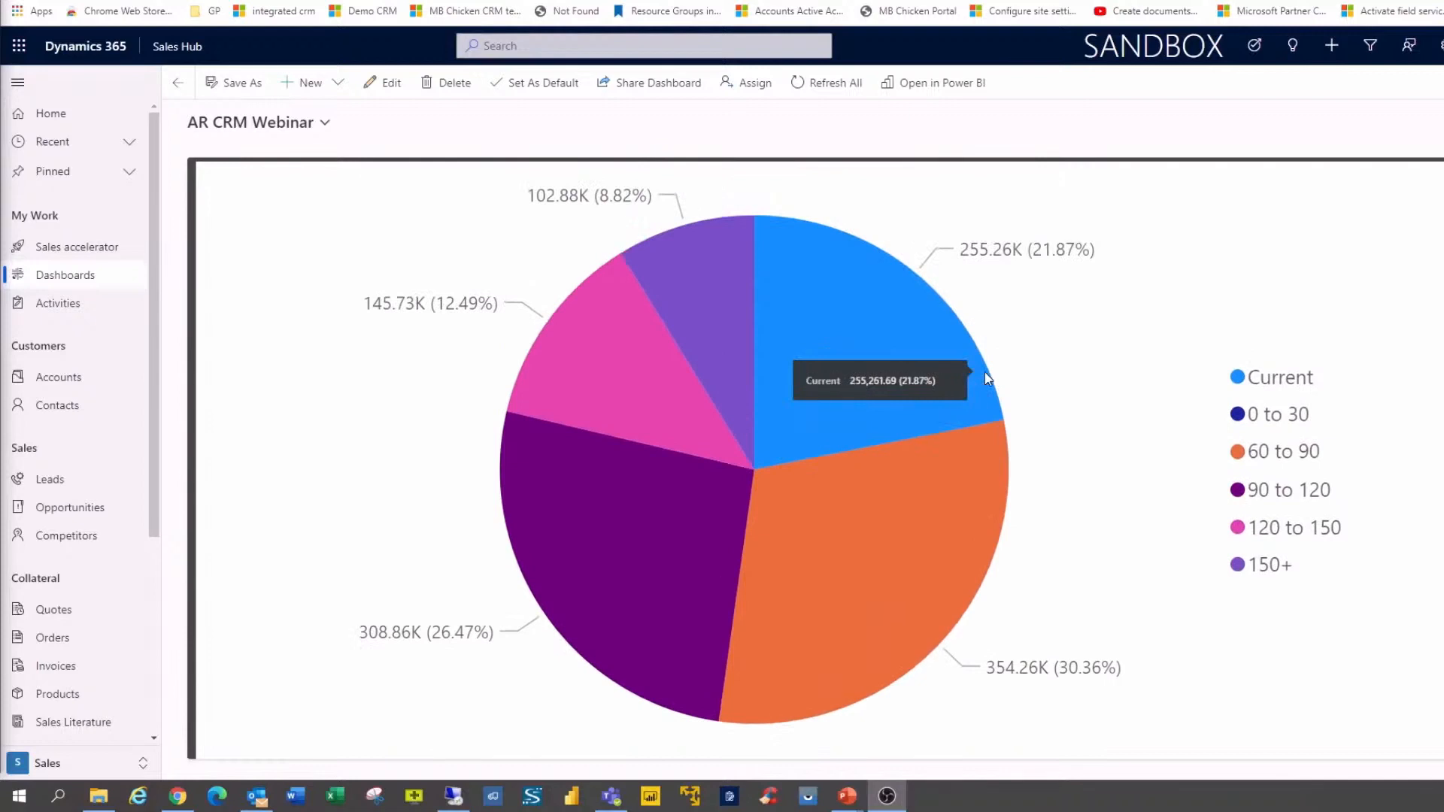
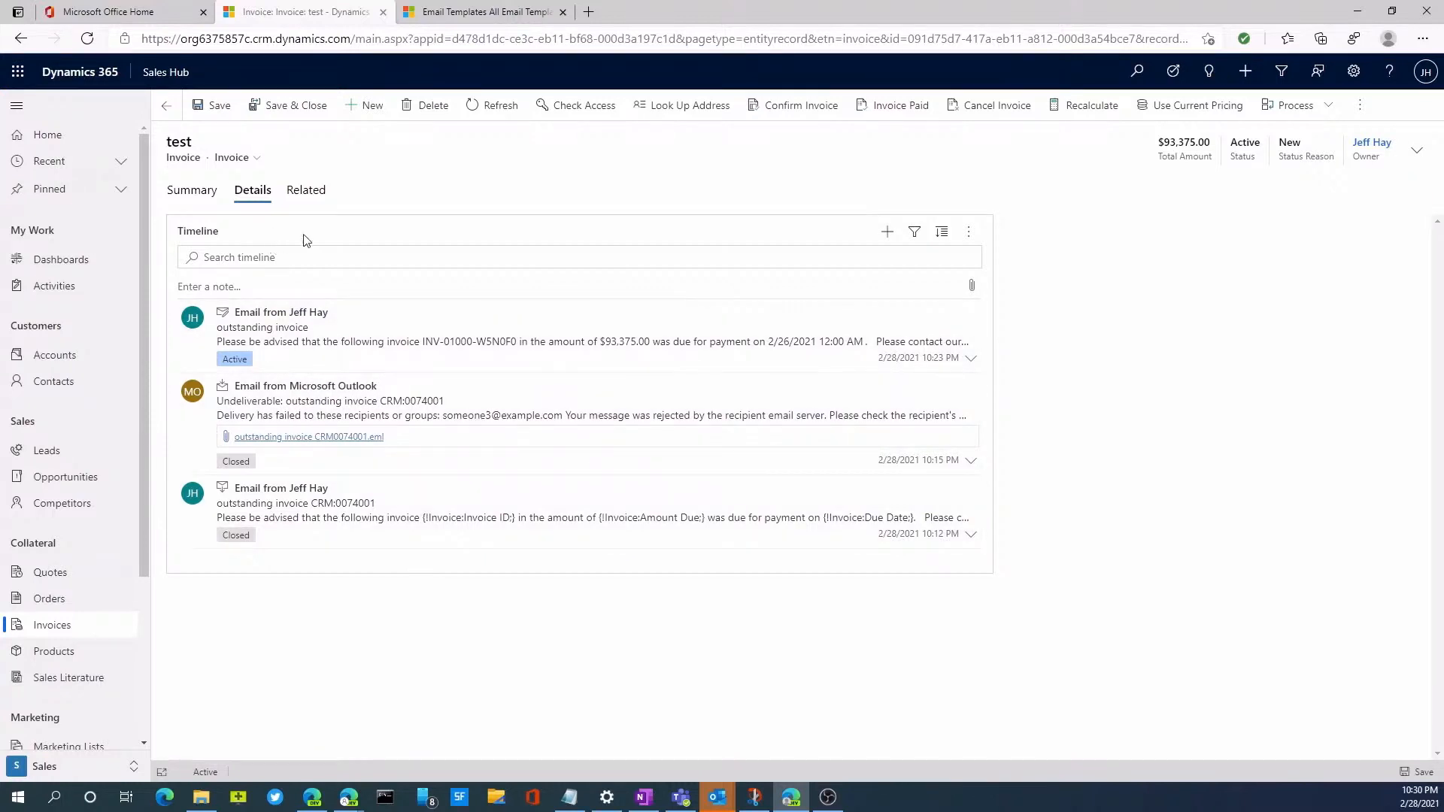
Step: Create a new email from the test invoice's timeline with the subject "collection"
click(888, 241)
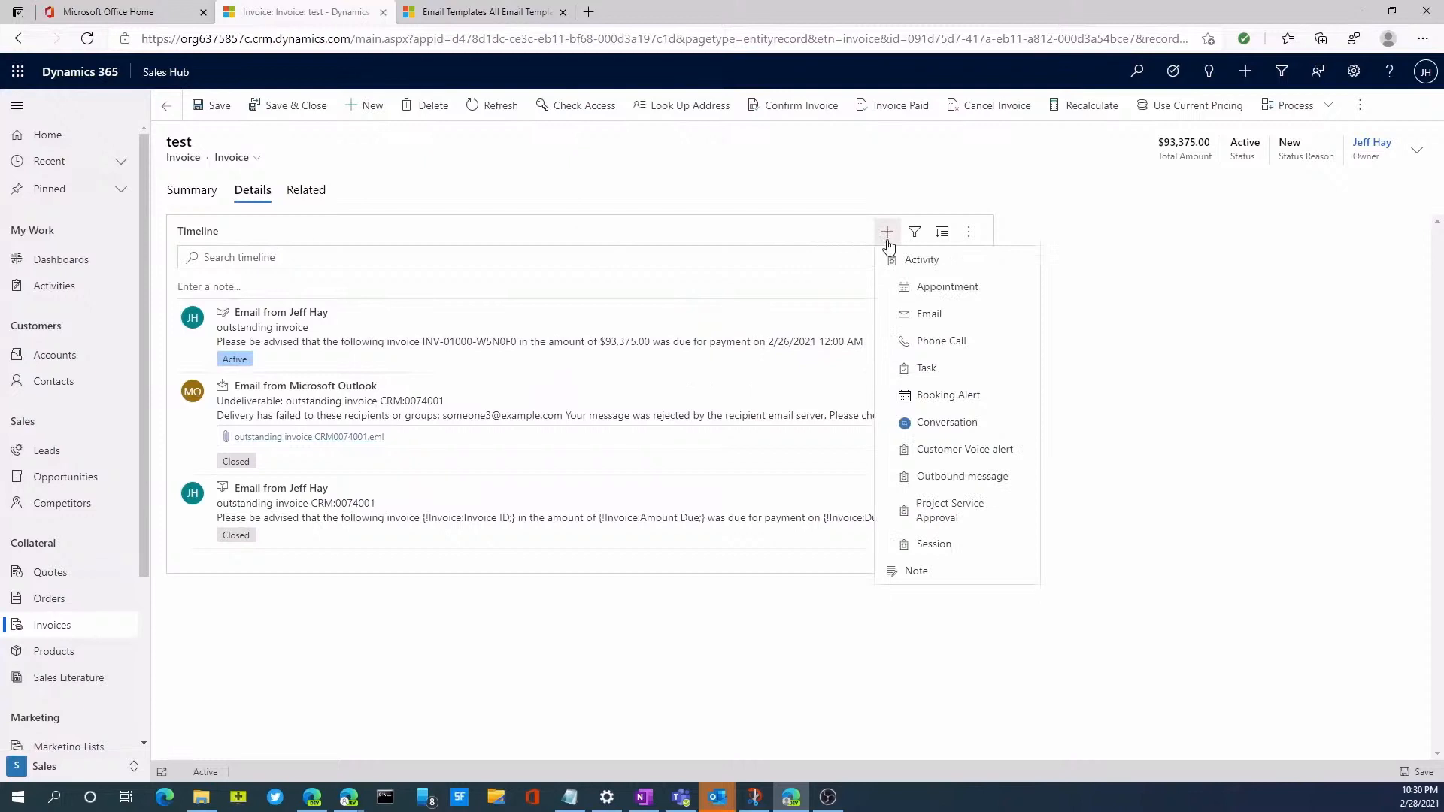
click(955, 323)
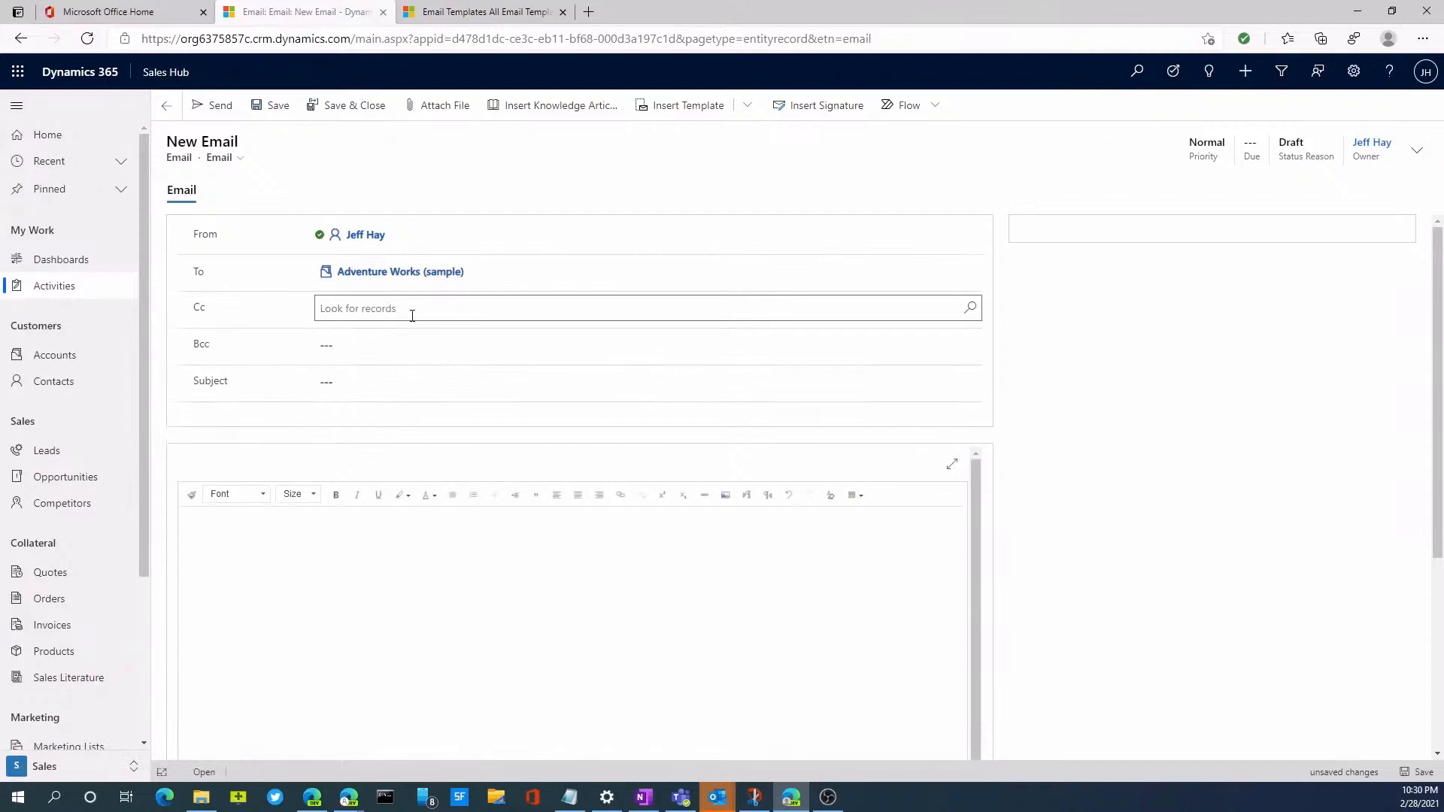
click(347, 381)
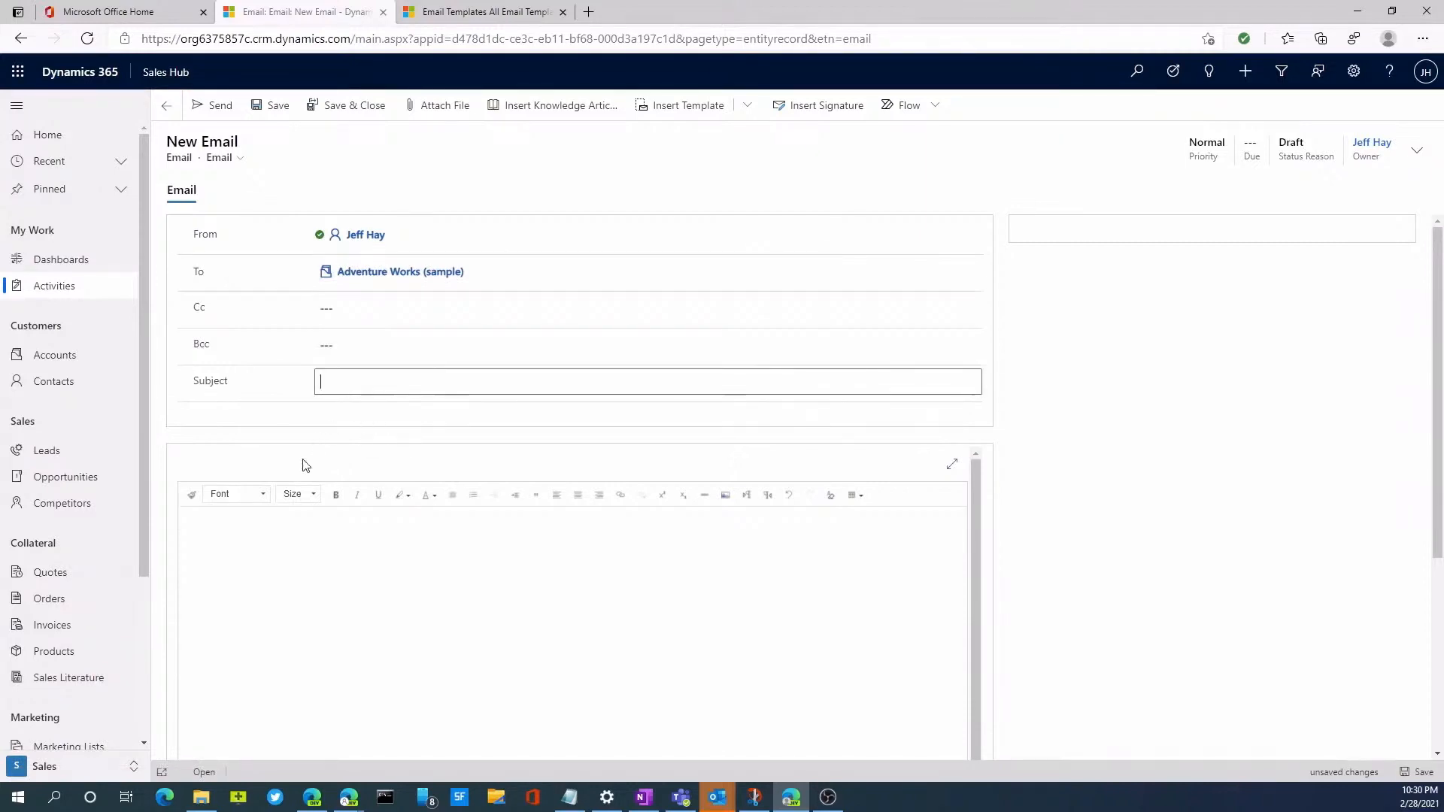
text(collection)
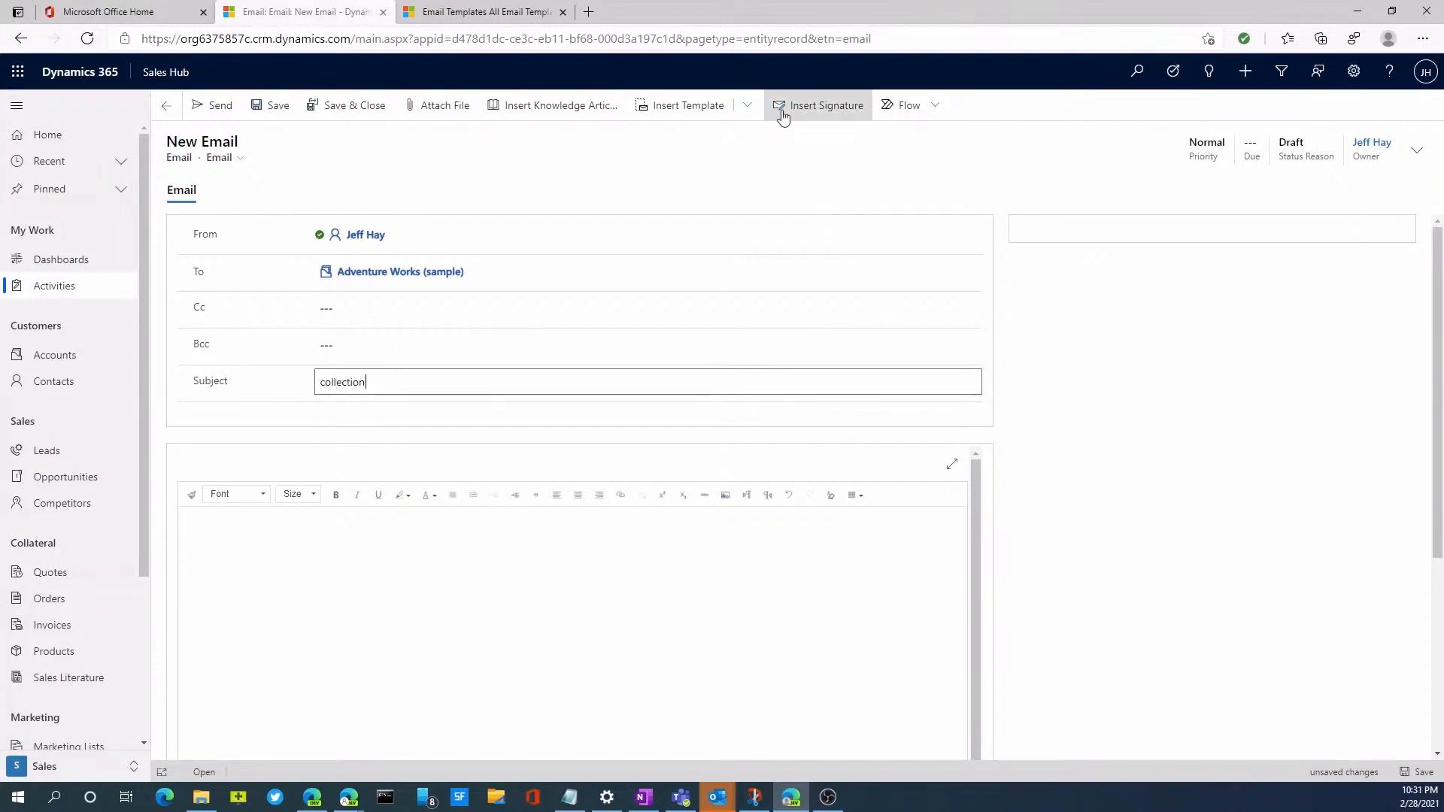
Step: Start inserting an email template, choosing Regarding as the field so the record is the test invoice
click(712, 114)
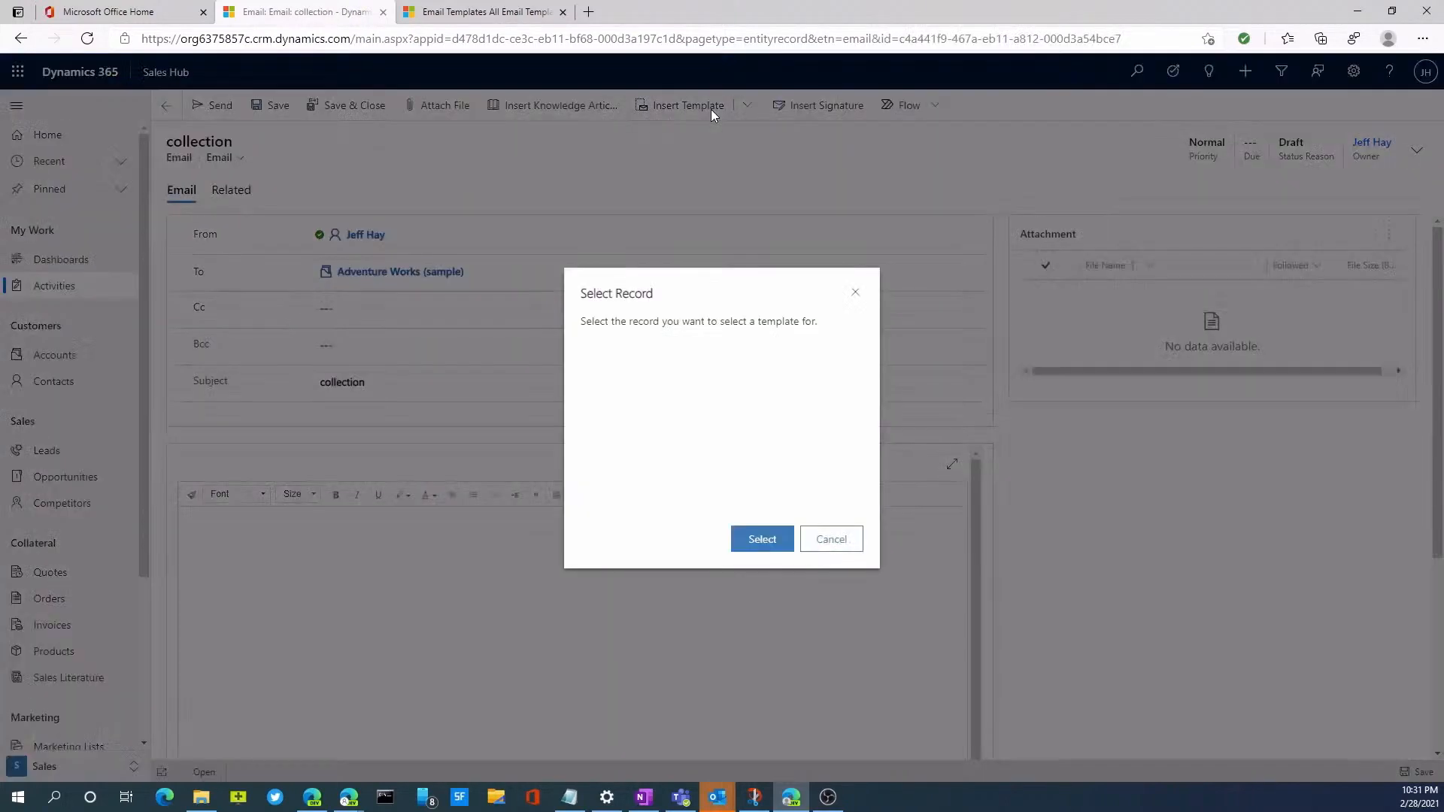
click(744, 359)
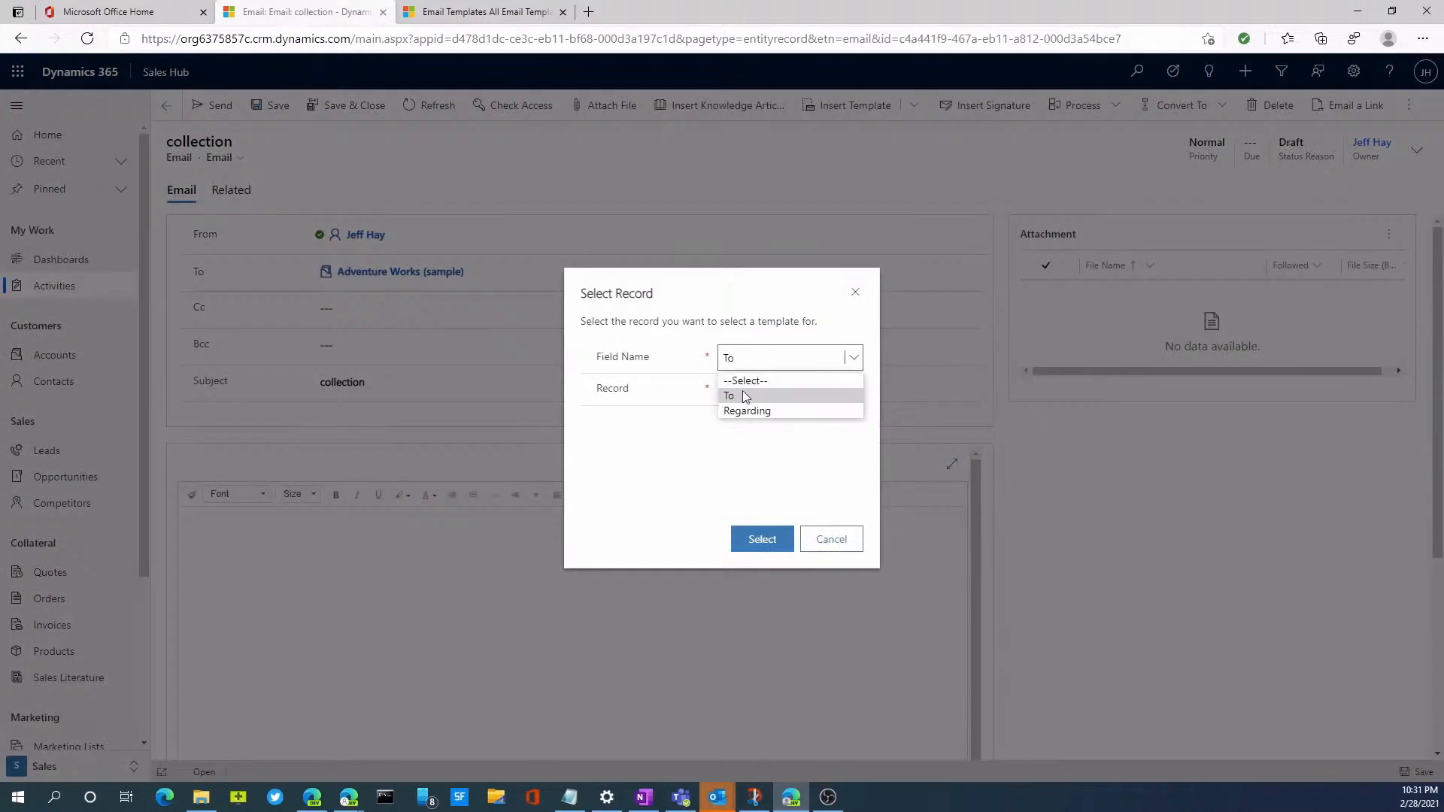
click(746, 411)
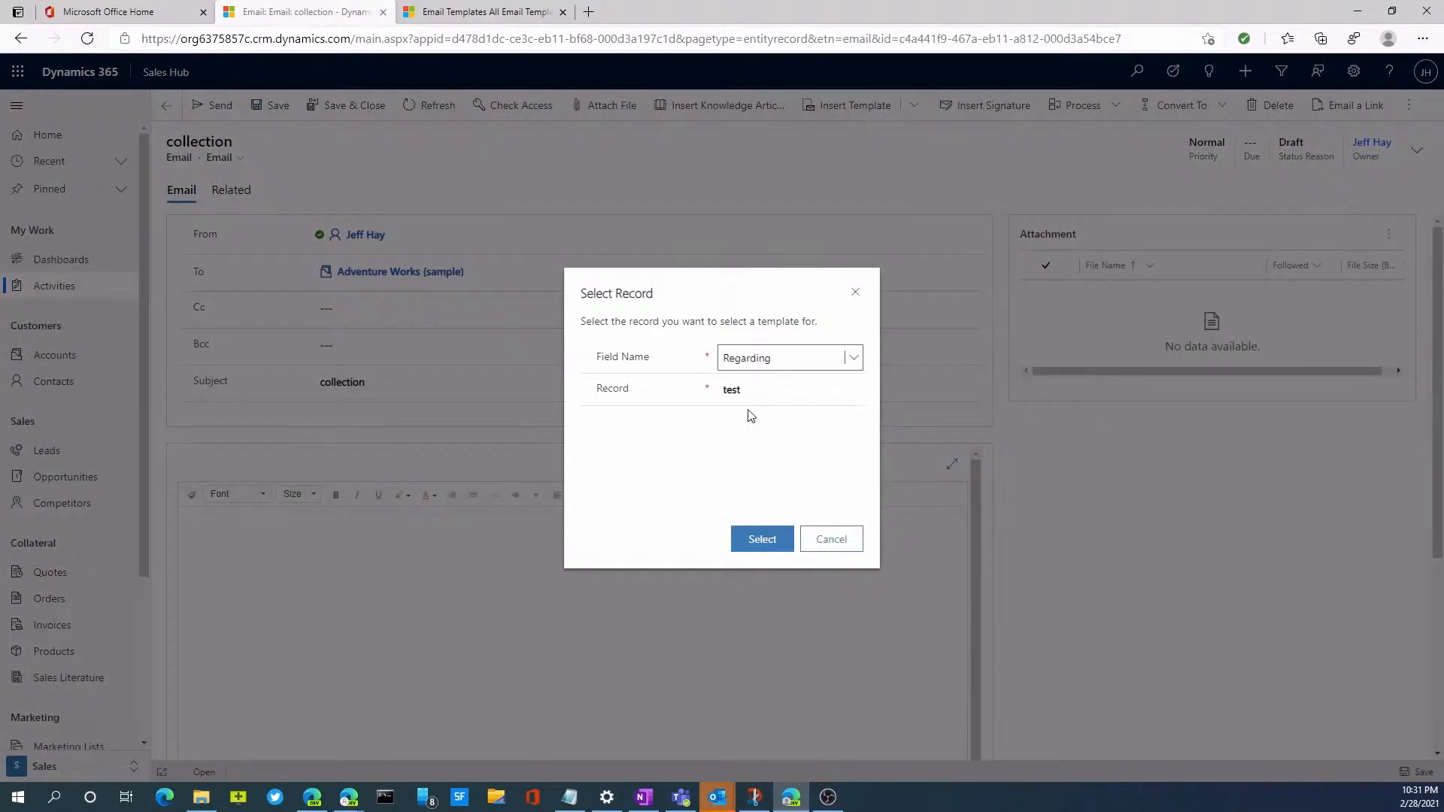
click(762, 539)
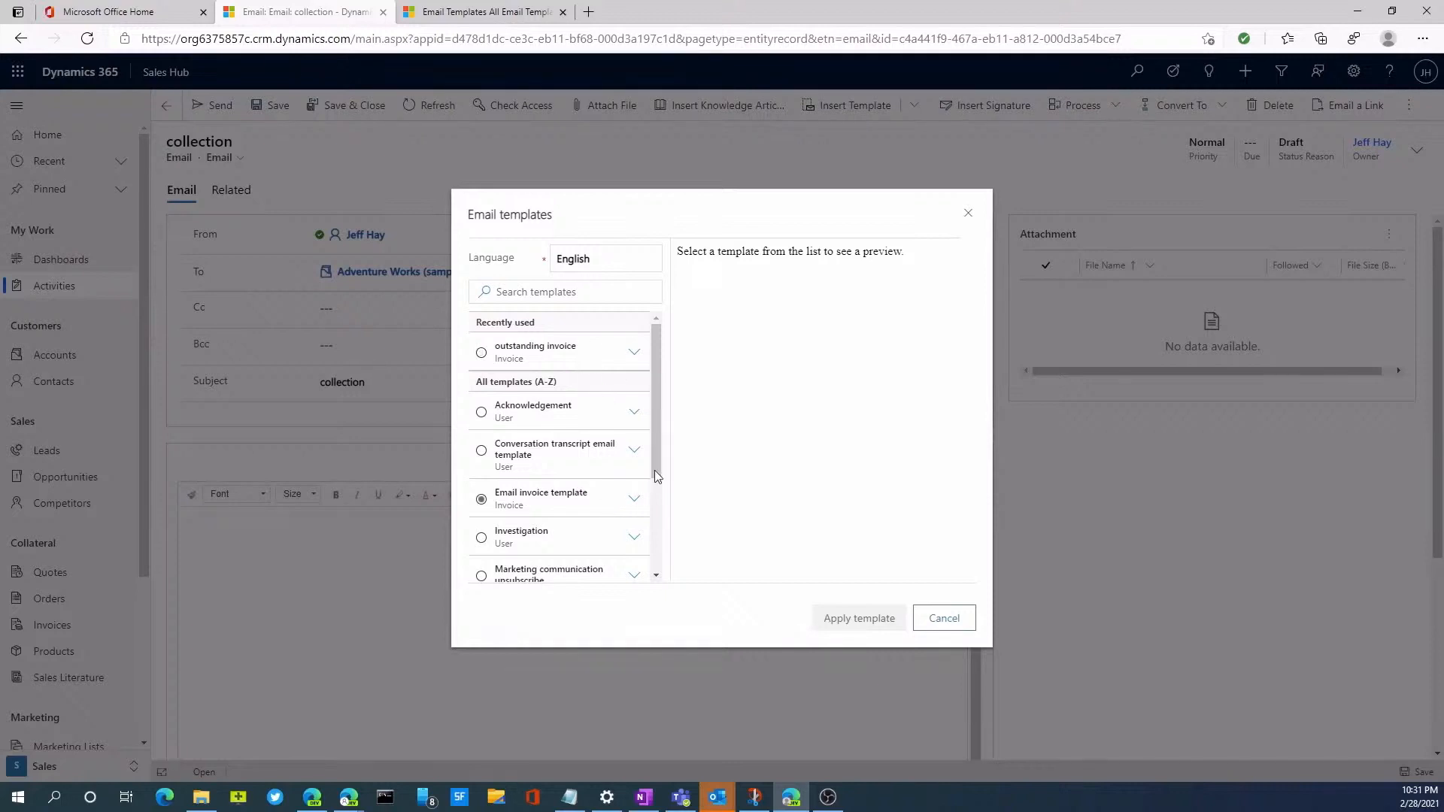
Step: Apply the outstanding invoice template, replace the subject line with the template's, and send the email
drag(659, 408, 659, 500)
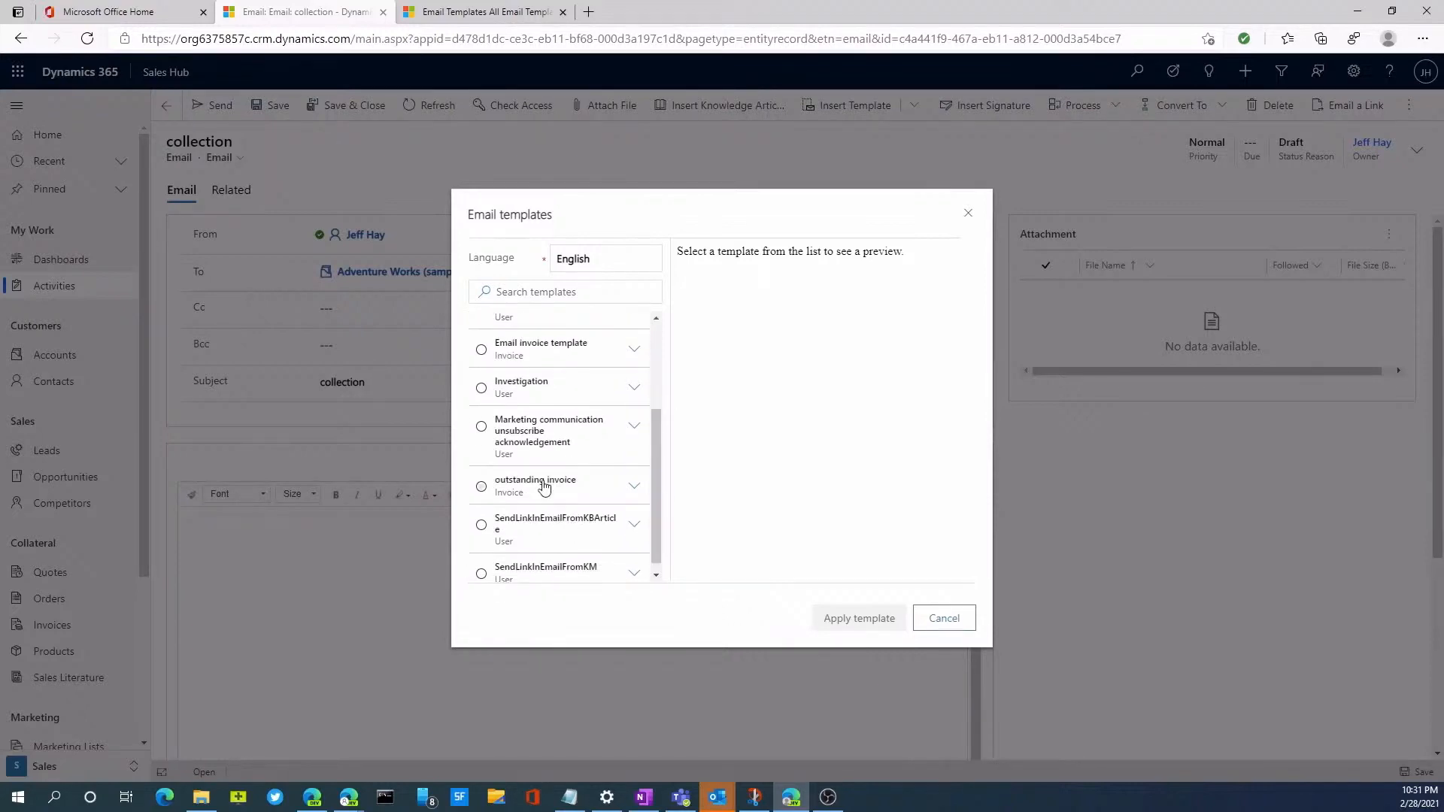
click(544, 488)
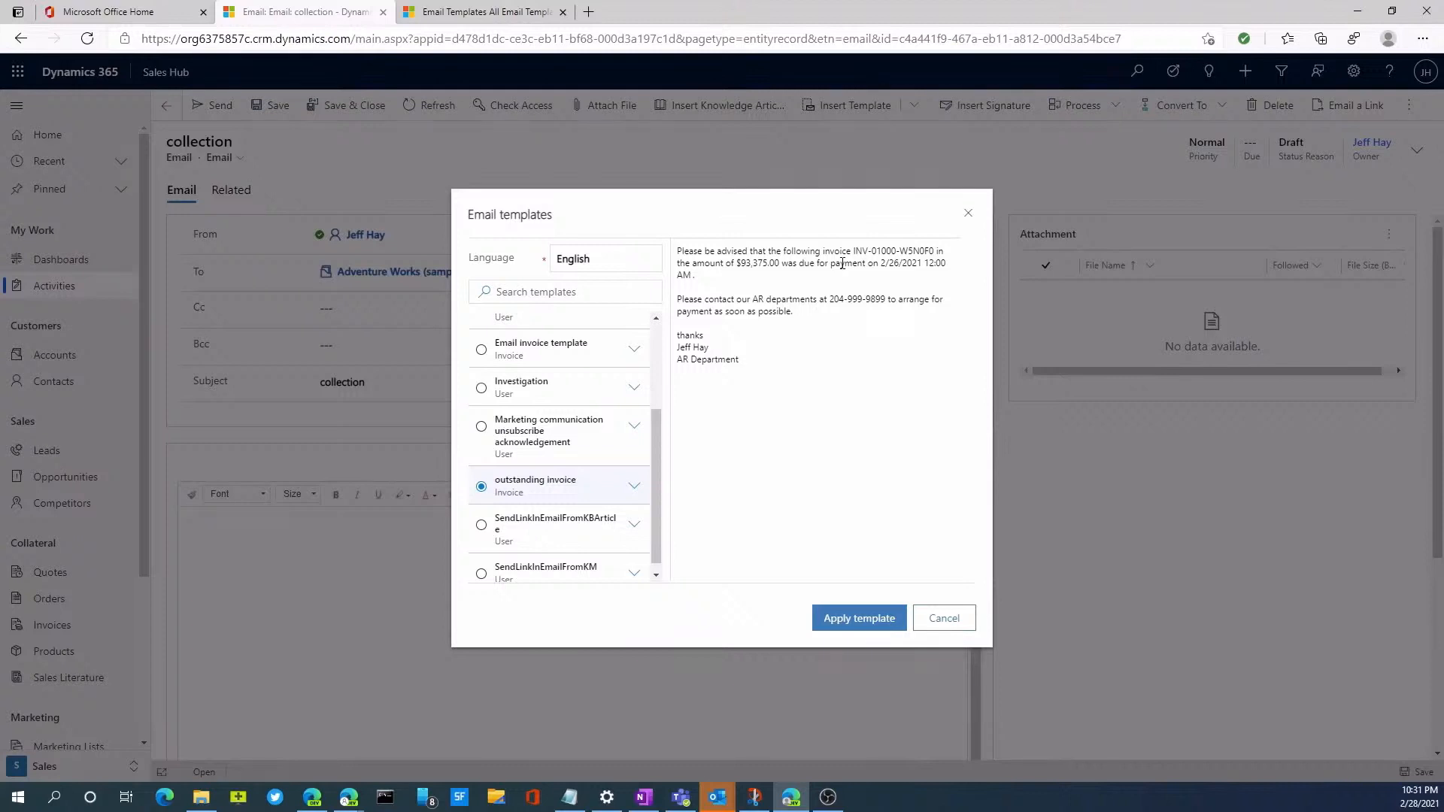
click(847, 629)
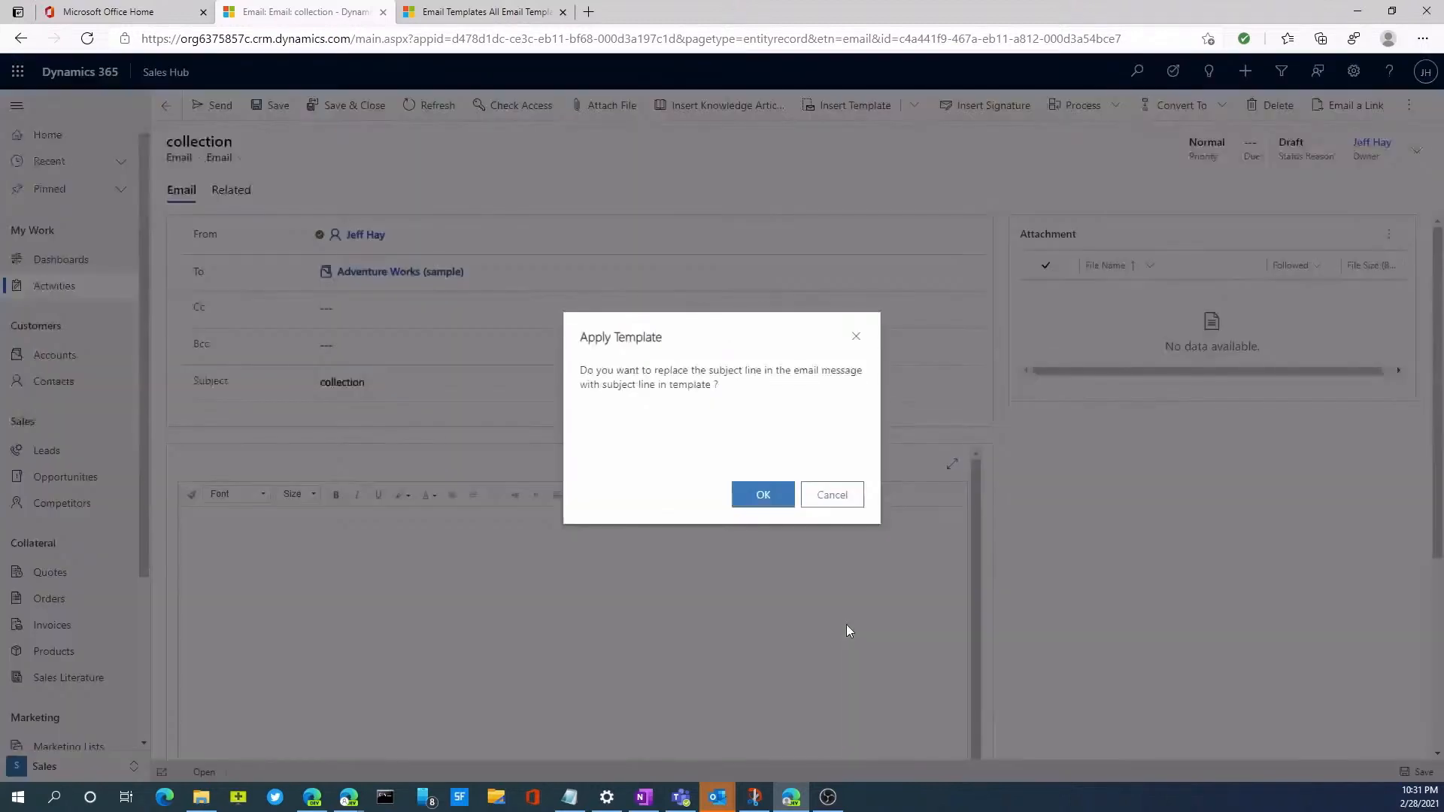
click(764, 496)
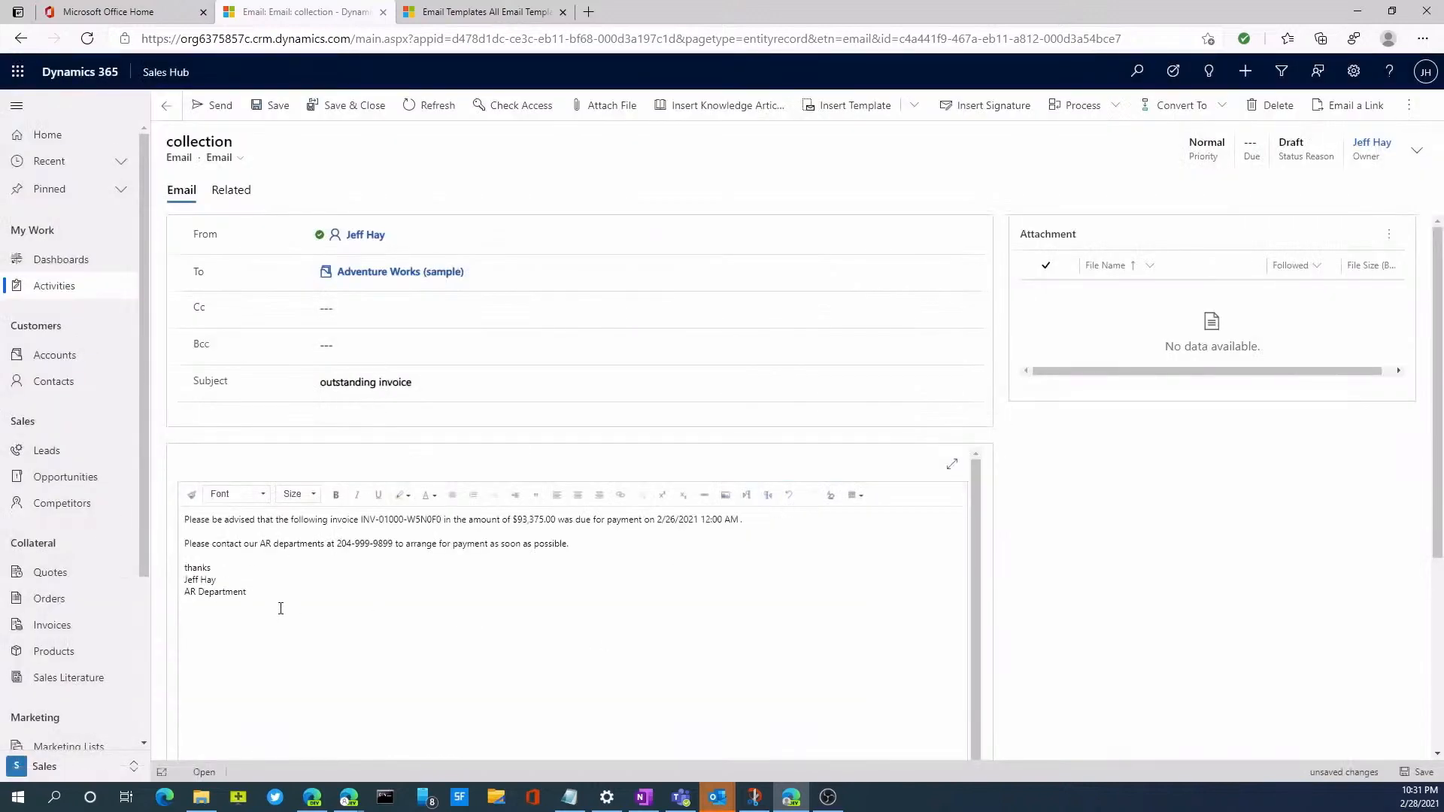
click(217, 111)
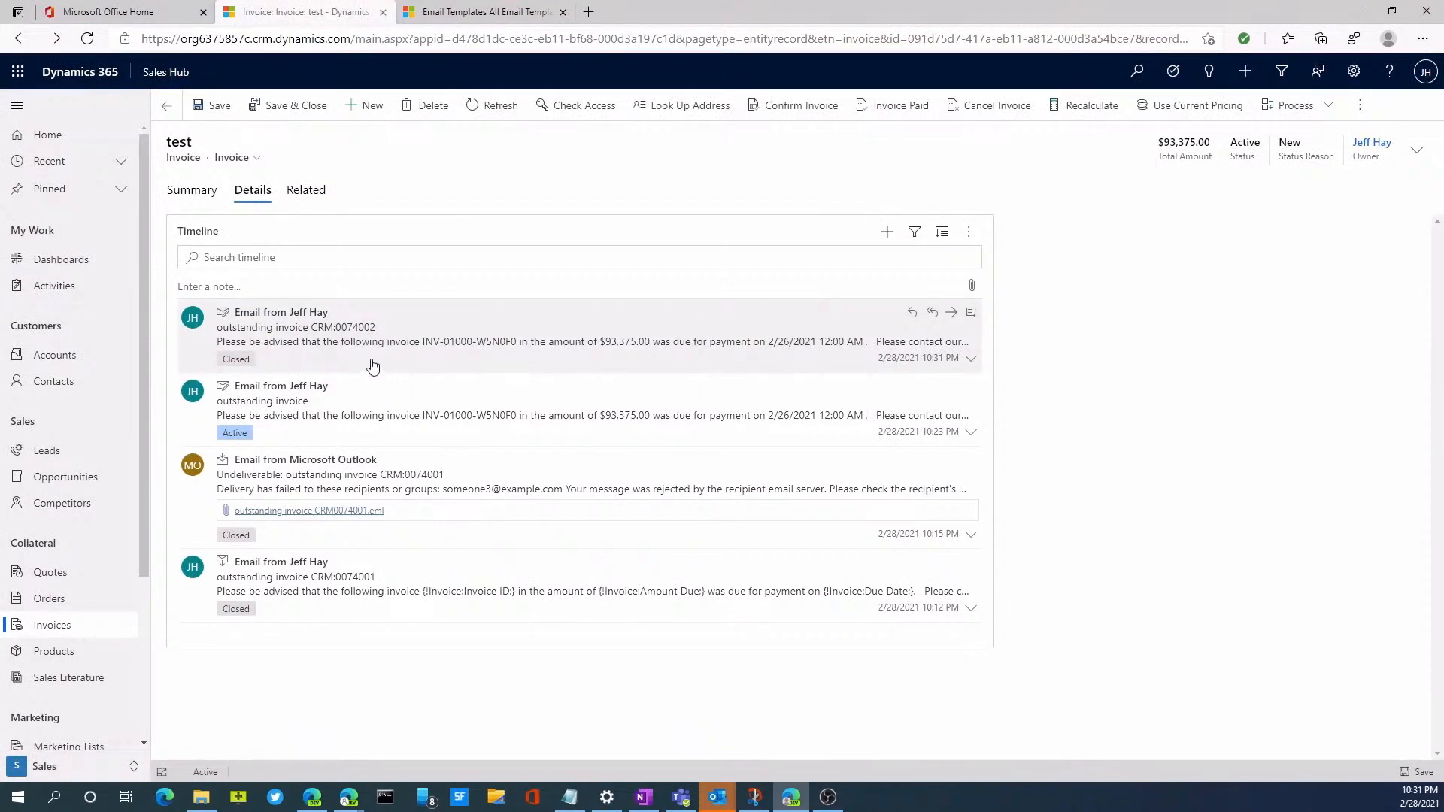
Step: Open the outstanding invoice template in Email Templates and examine its invoice and user merge fields
click(433, 24)
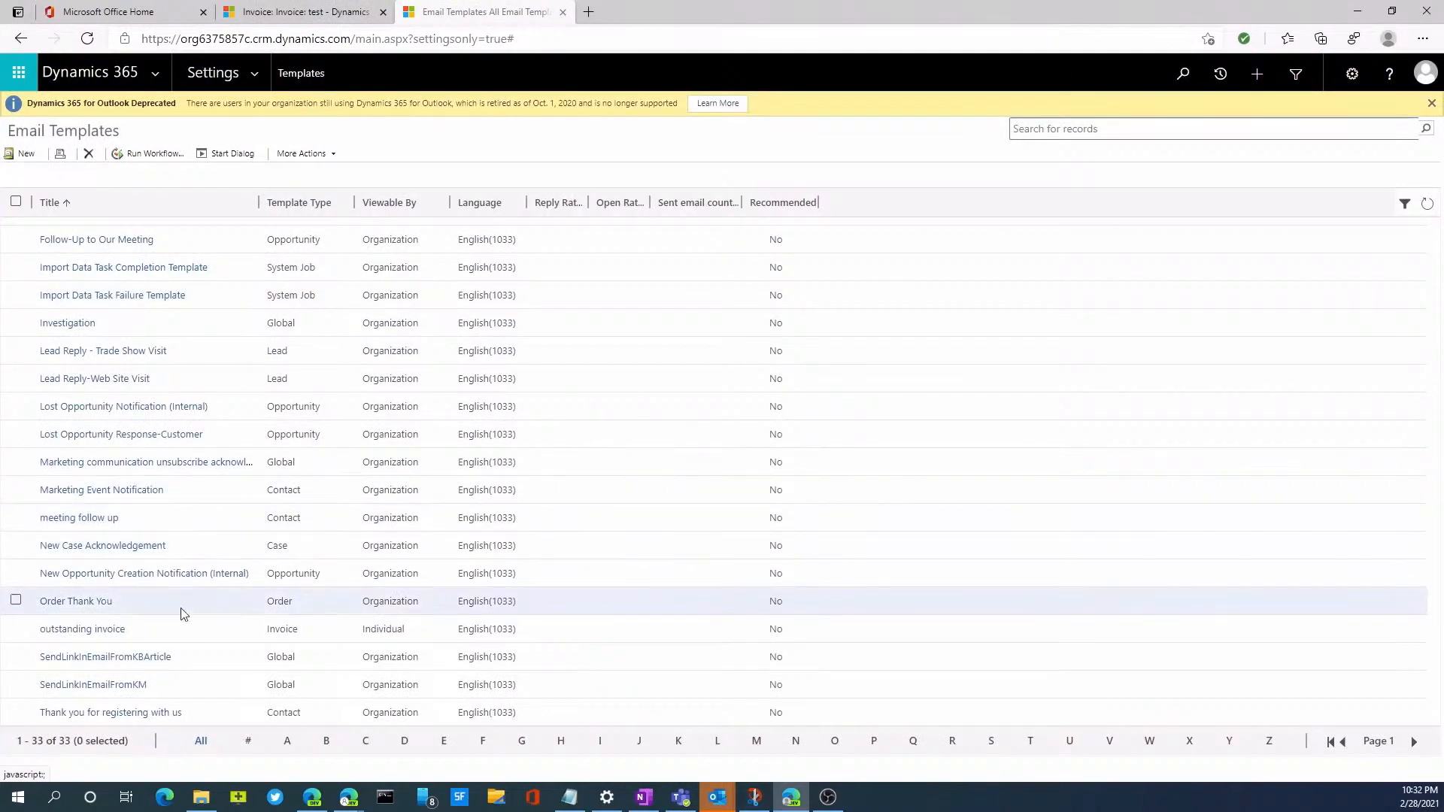
scroll(159, 481, down, 1)
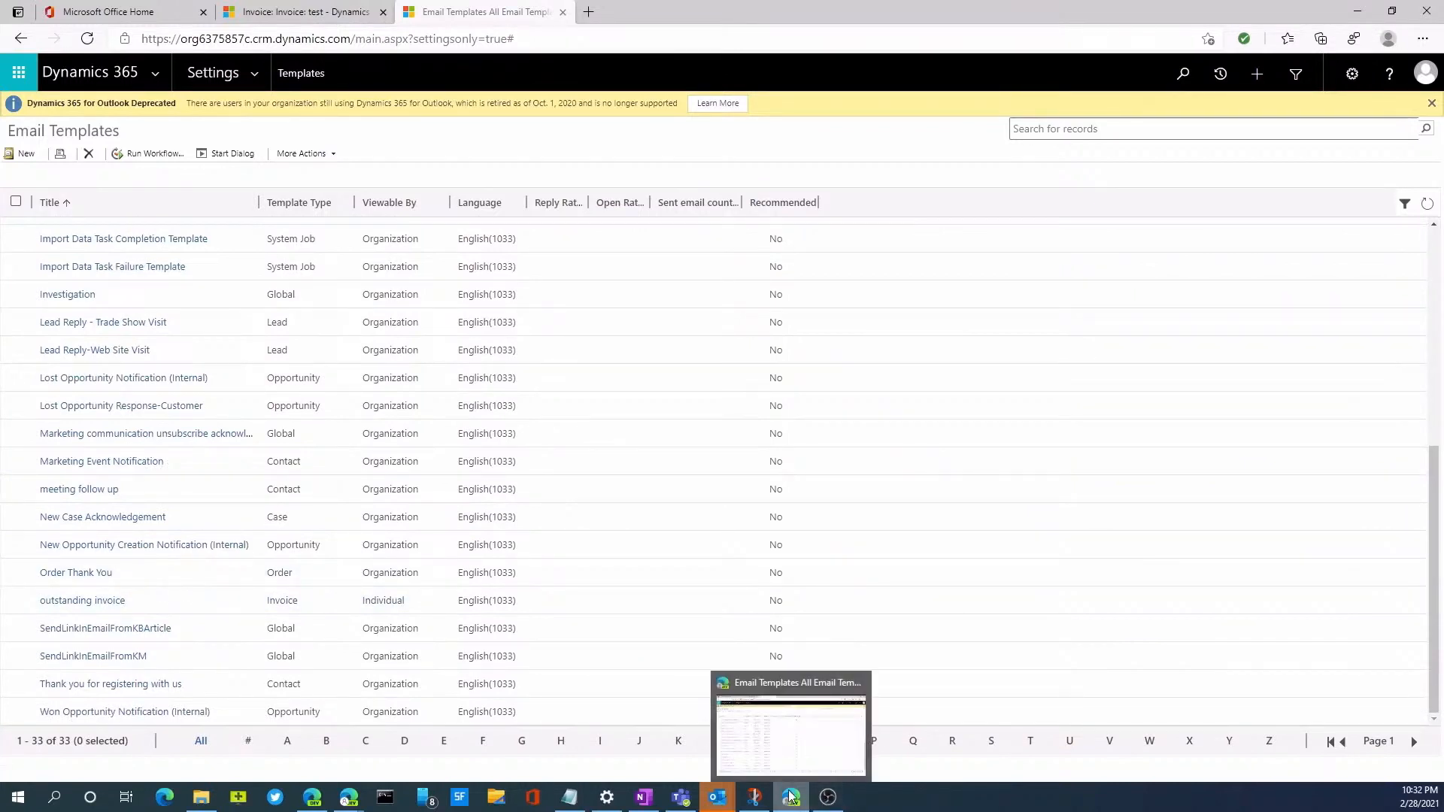
click(113, 602)
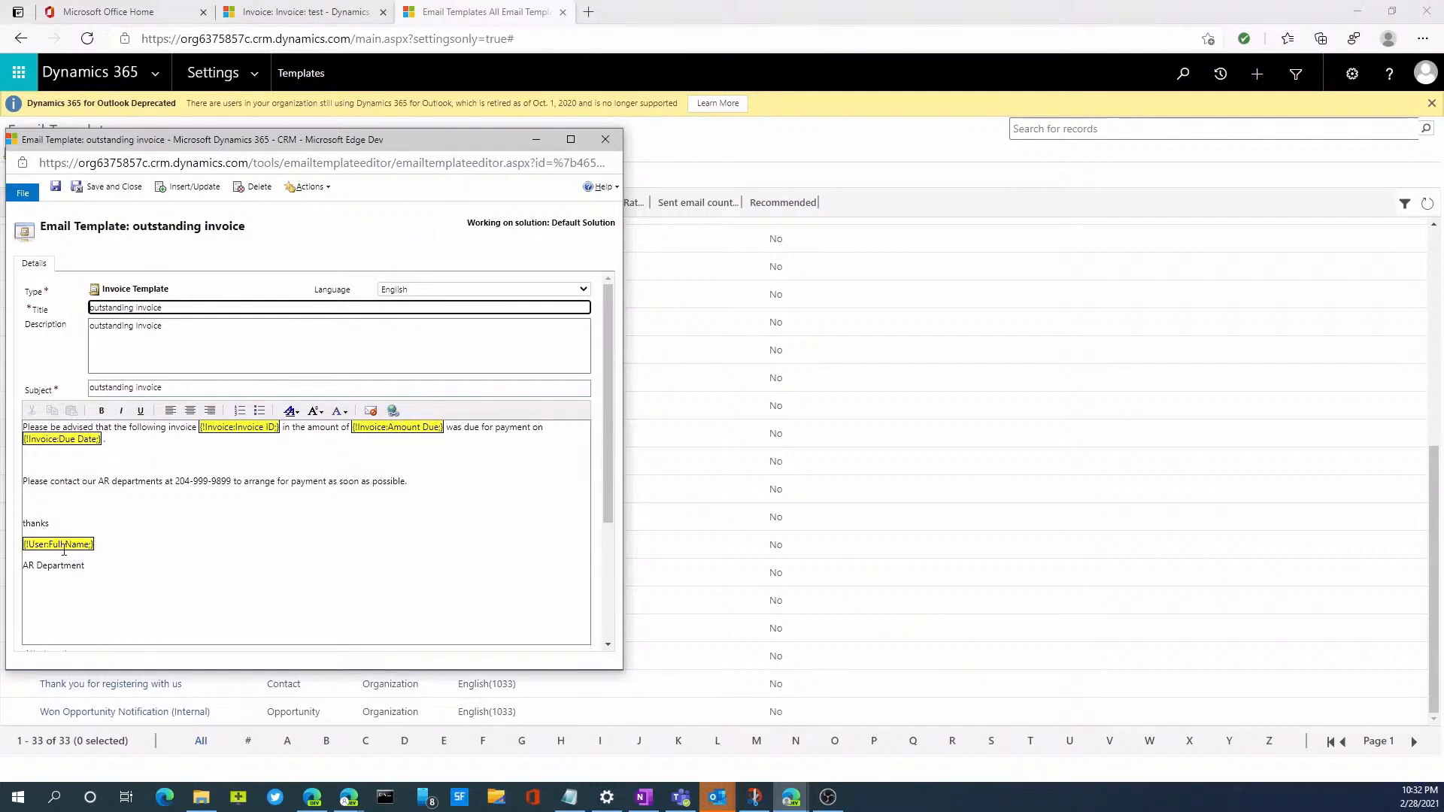
click(535, 139)
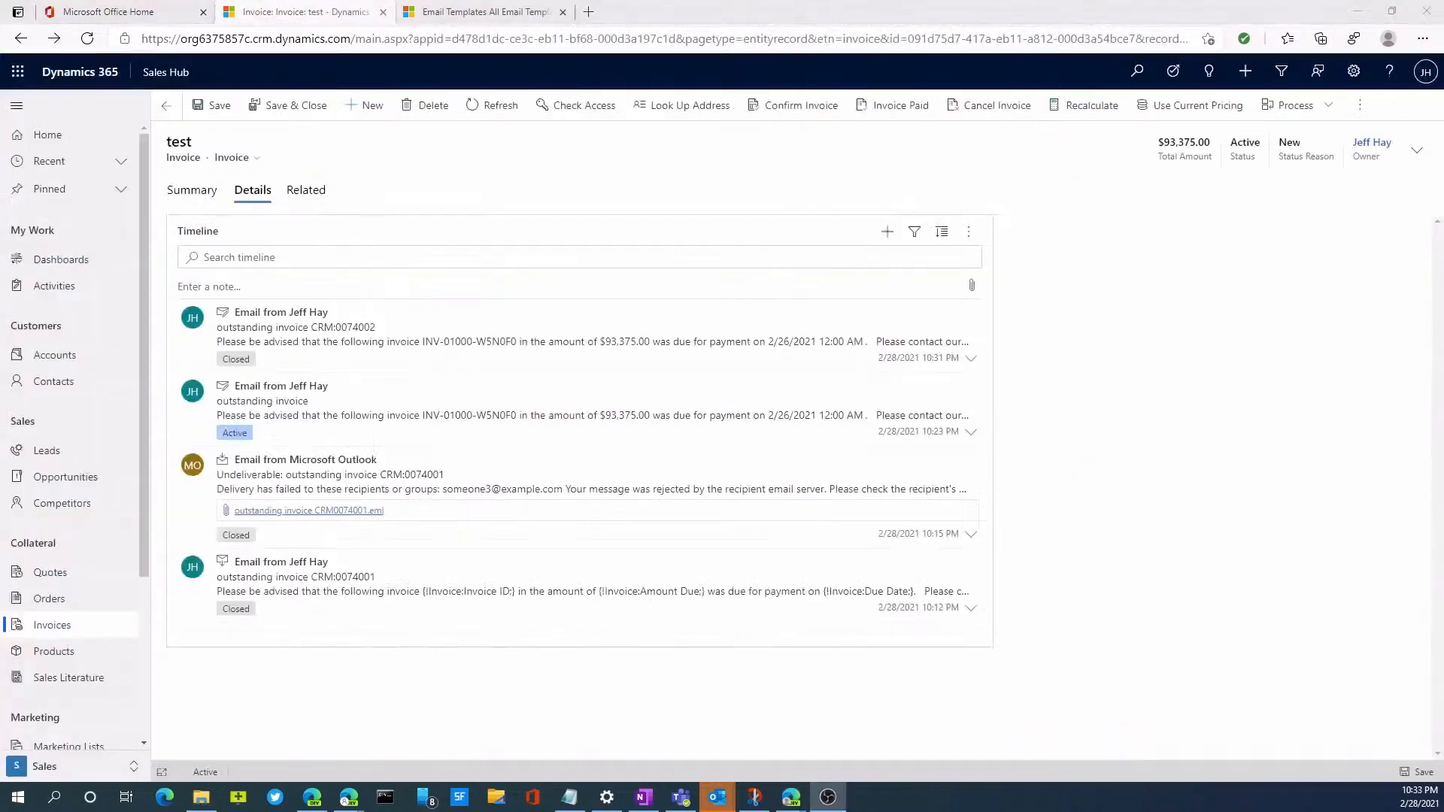
Step: Switch the accounts list to the All Accounts view and open the Fabrikam, Inc. (sample) account
click(68, 359)
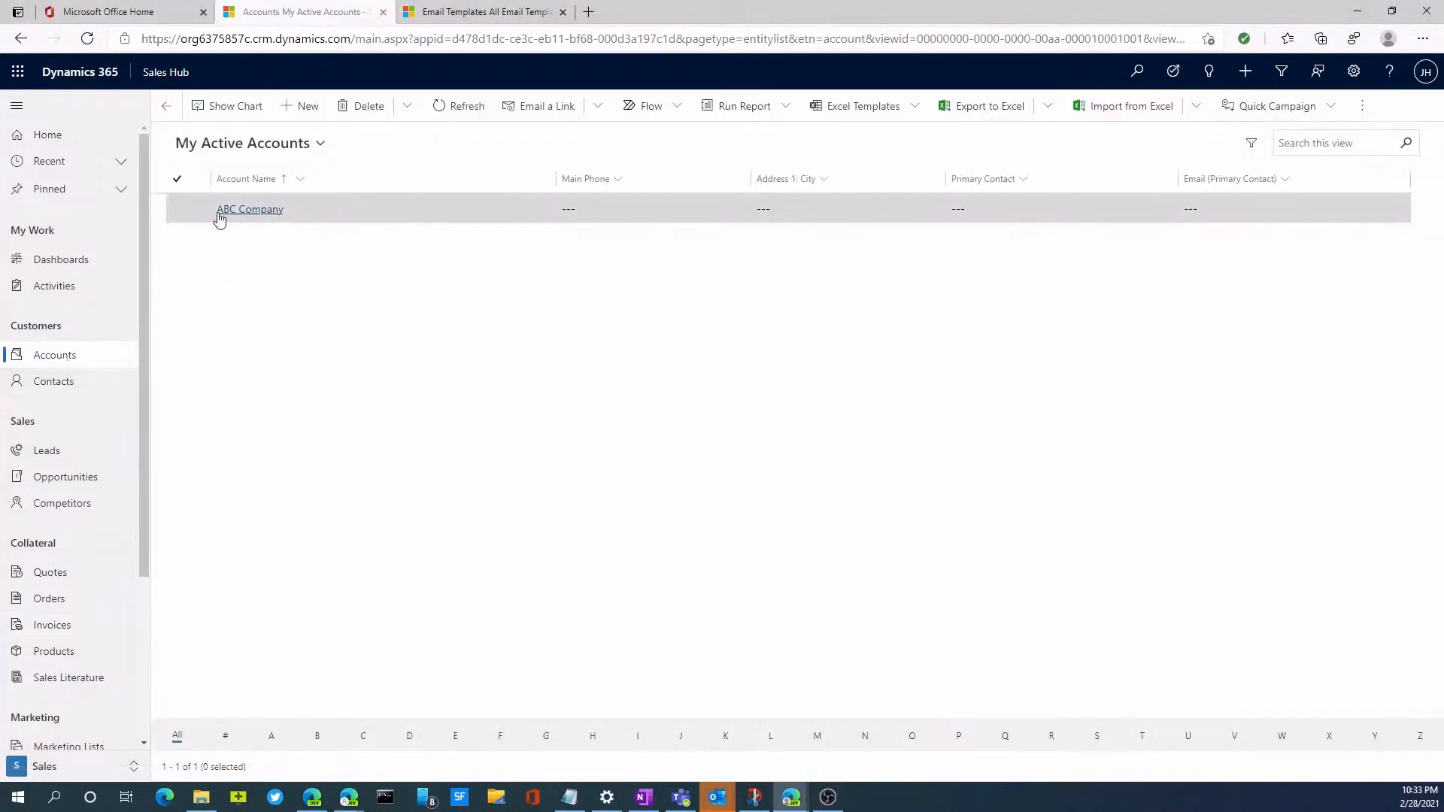
click(289, 150)
click(204, 358)
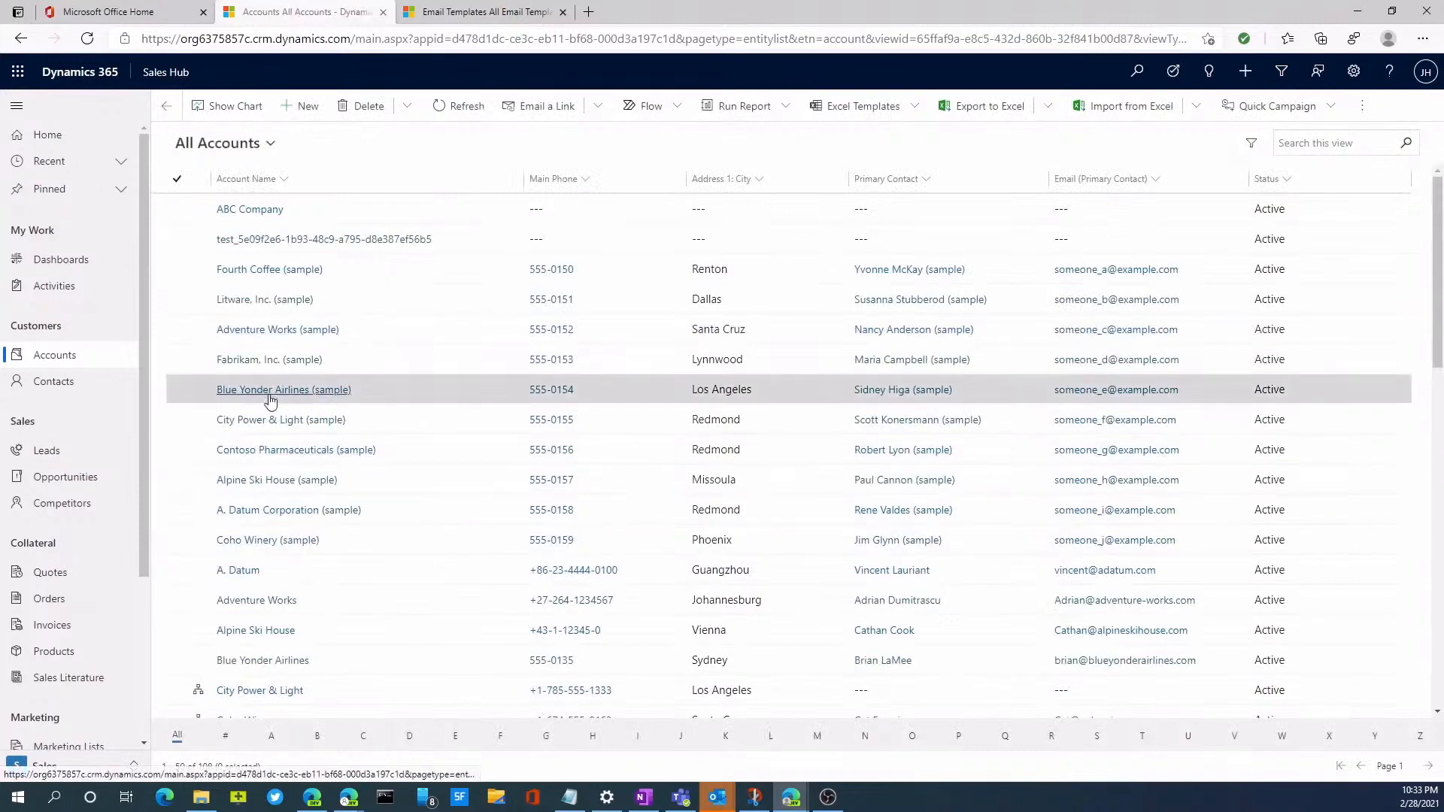
click(259, 361)
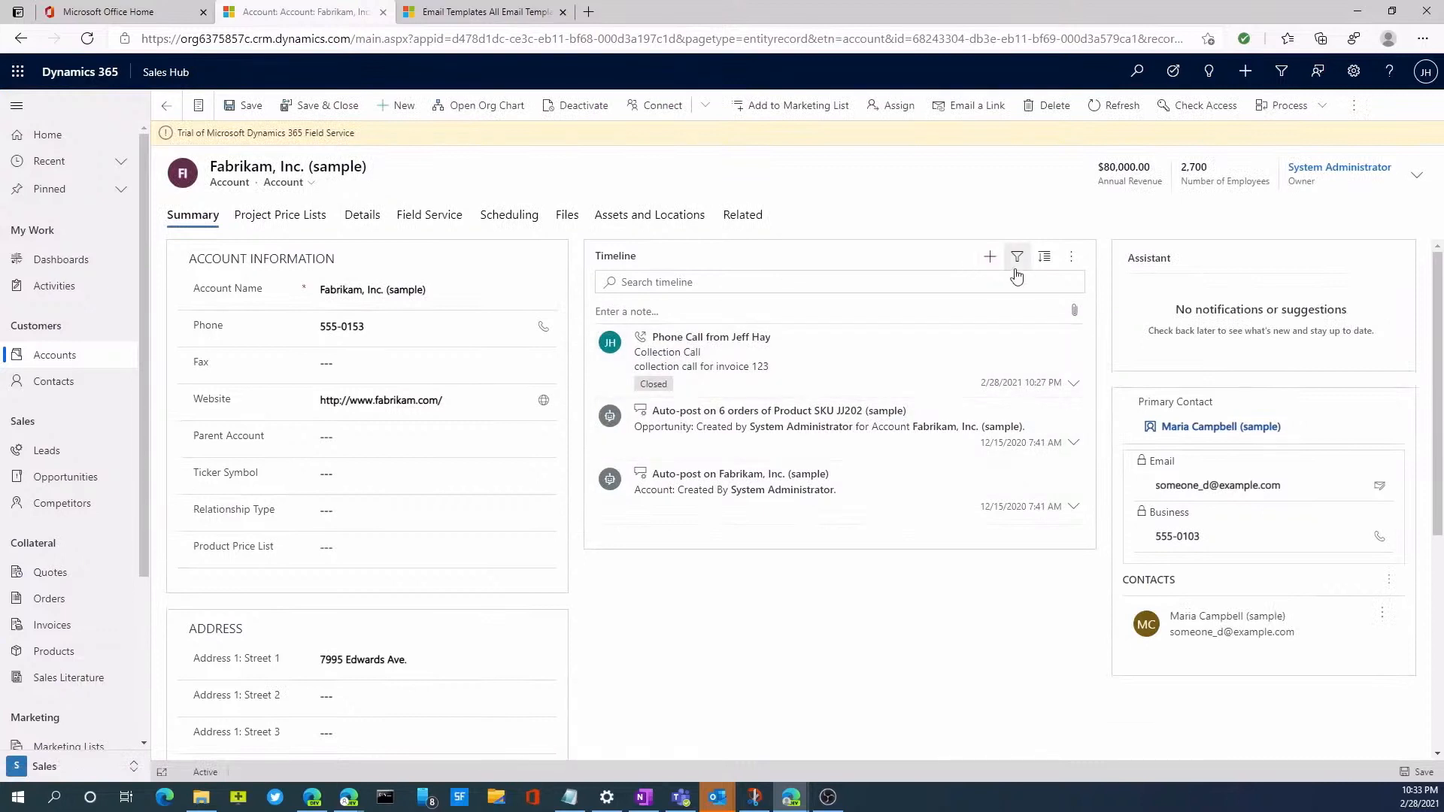
Step: Add a phone call activity to the Fabrikam timeline with the subject "collections"
click(991, 258)
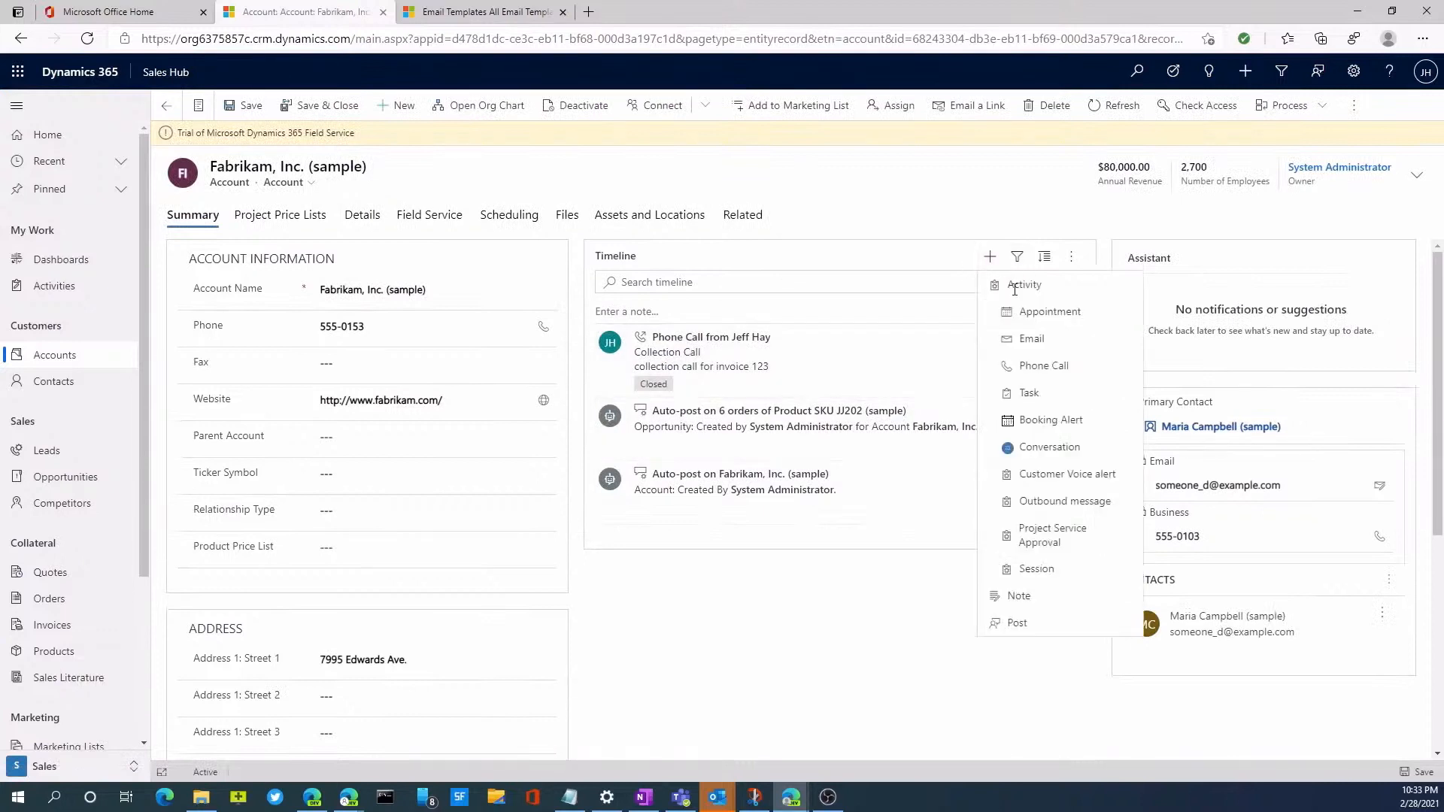
click(1064, 376)
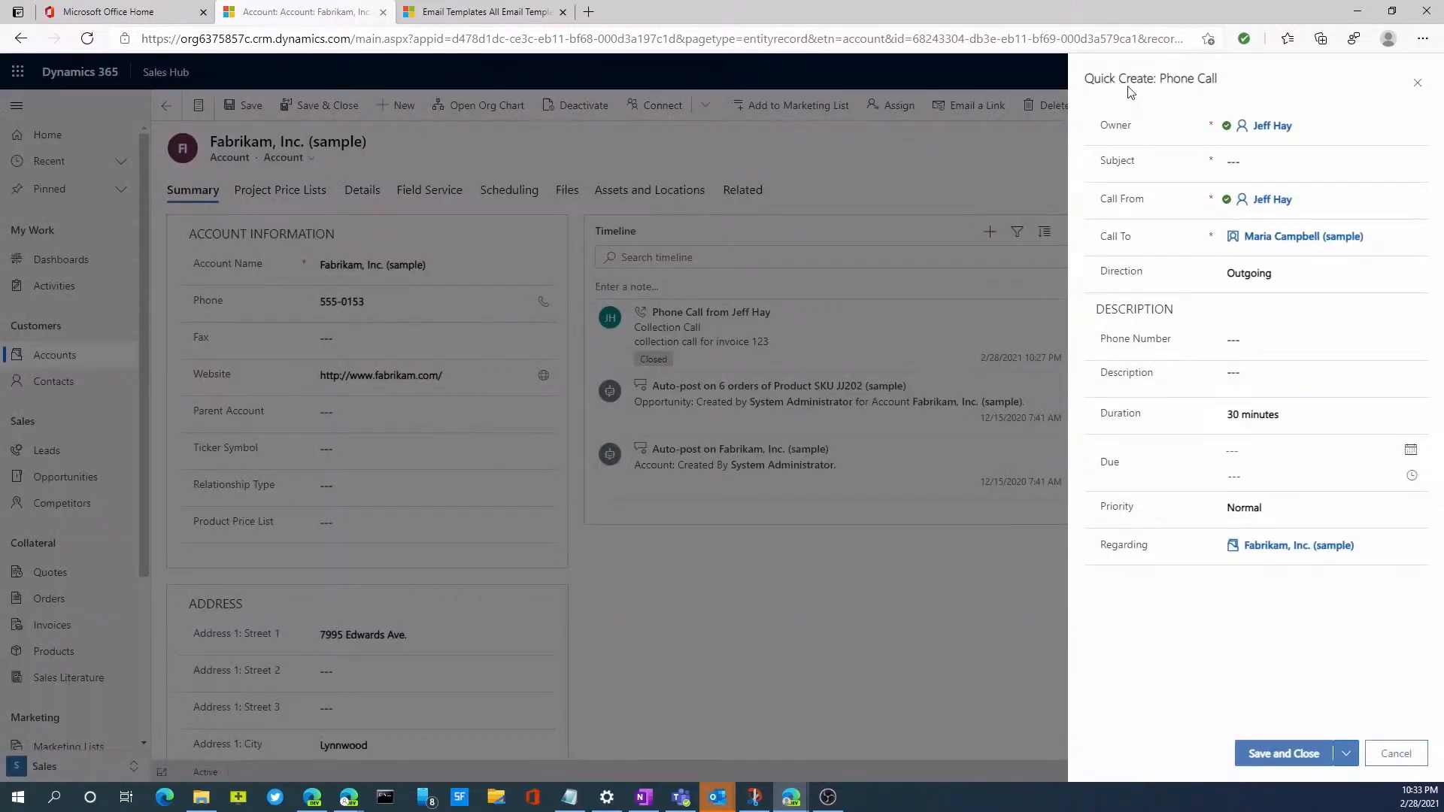
click(1253, 167)
text(collectio)
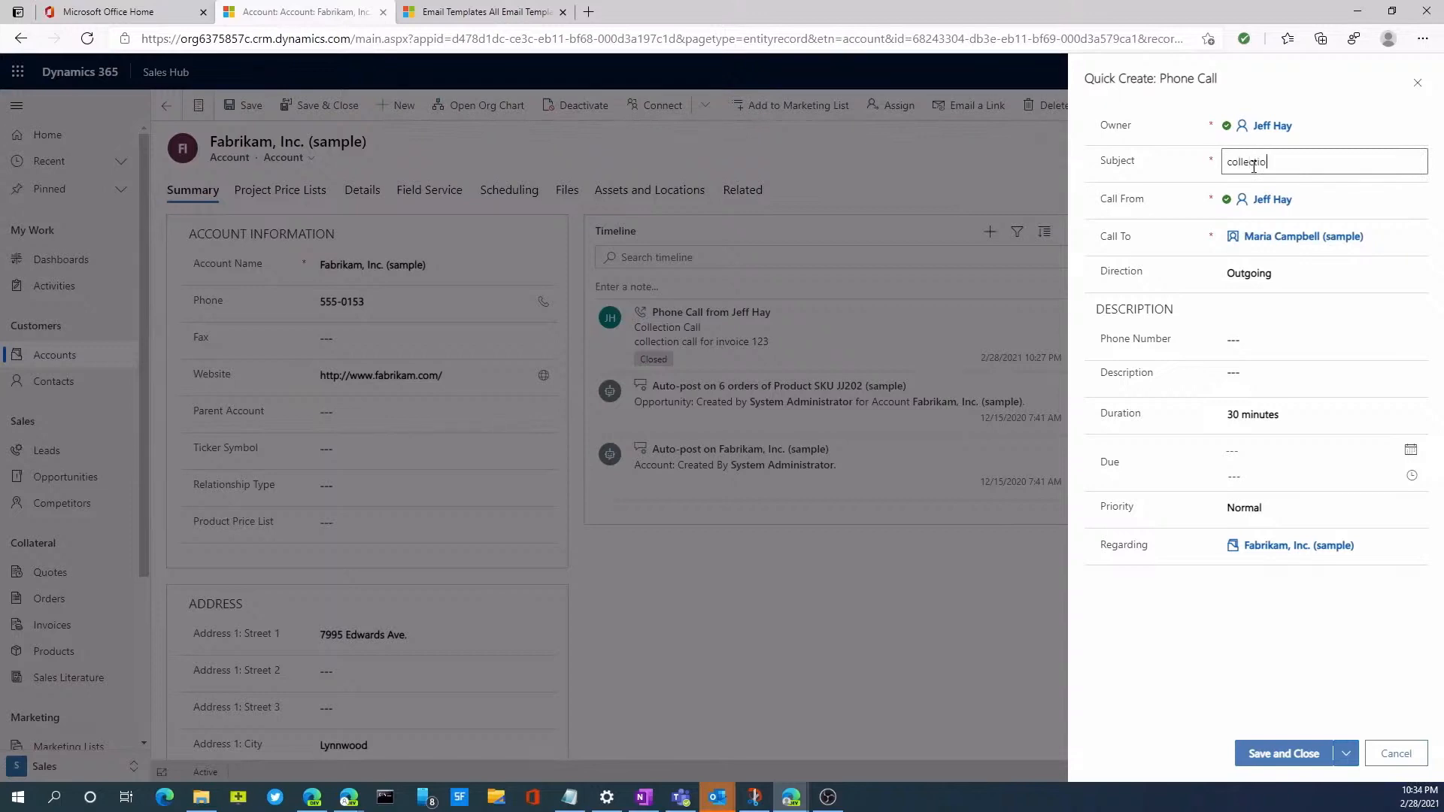
text(ns)
click(1278, 238)
Step: Set the phone call's due date to 3/1/2021 at 9:00 AM and save the activity
click(1410, 449)
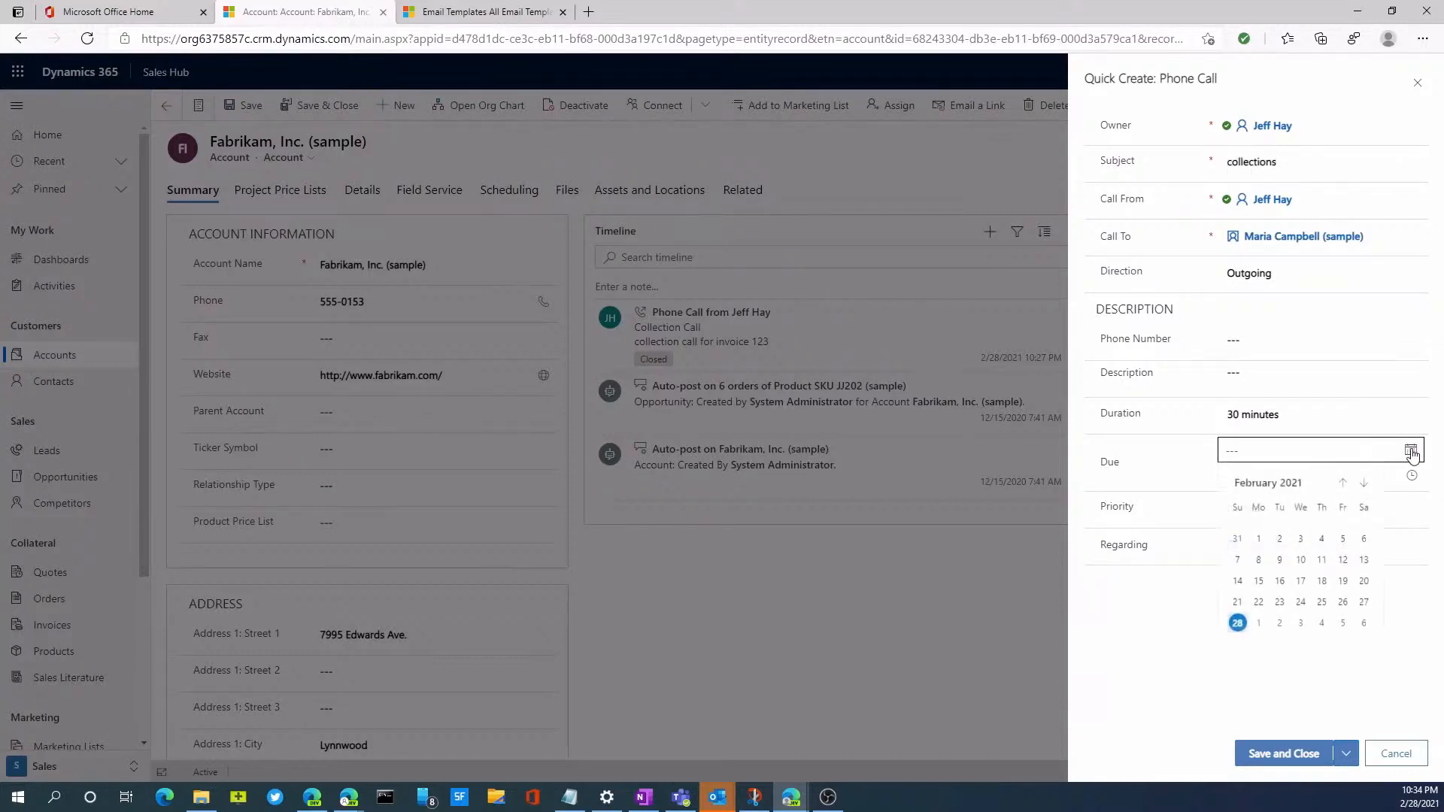
click(1258, 623)
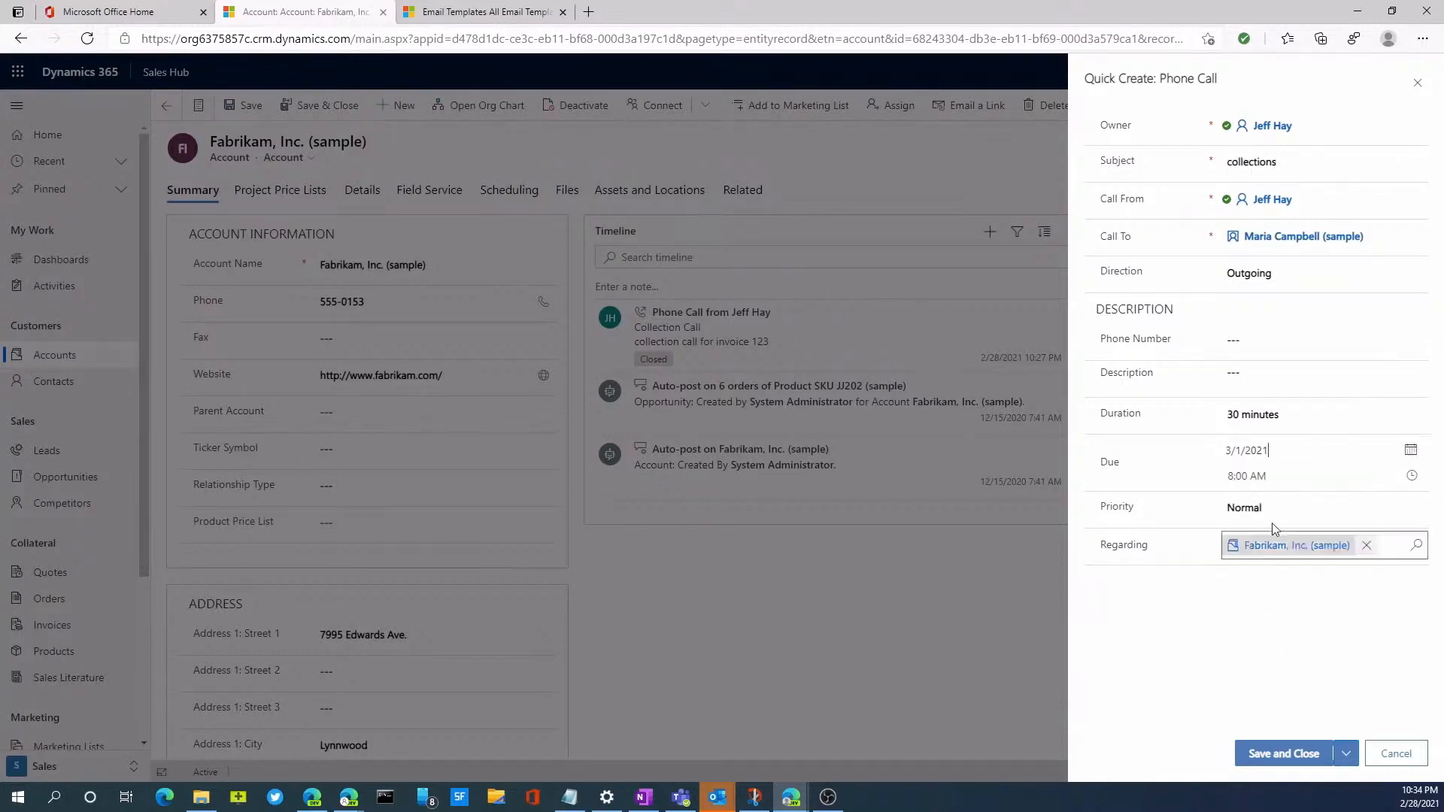
click(1271, 479)
click(1278, 478)
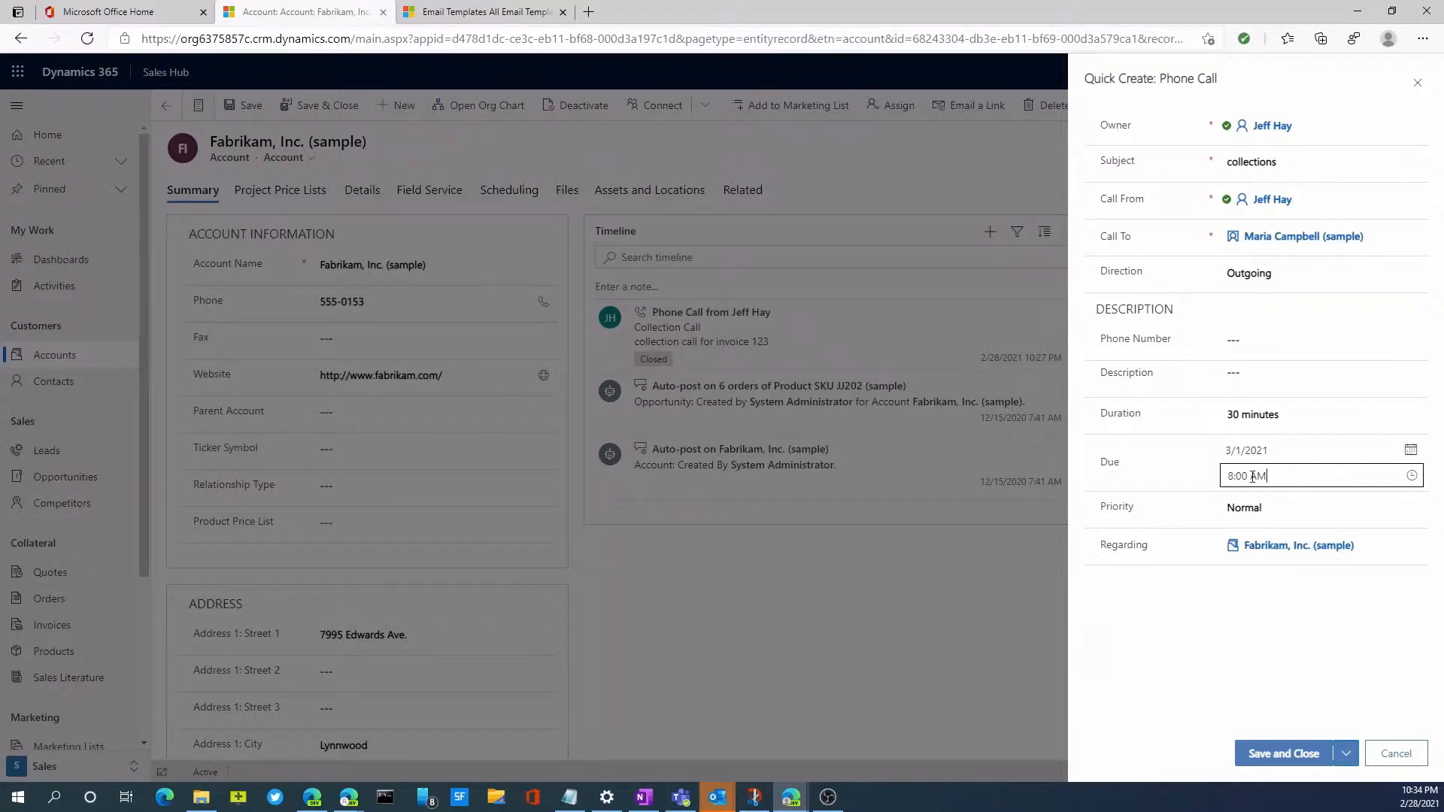
drag(1249, 478, 1219, 485)
text(9:)
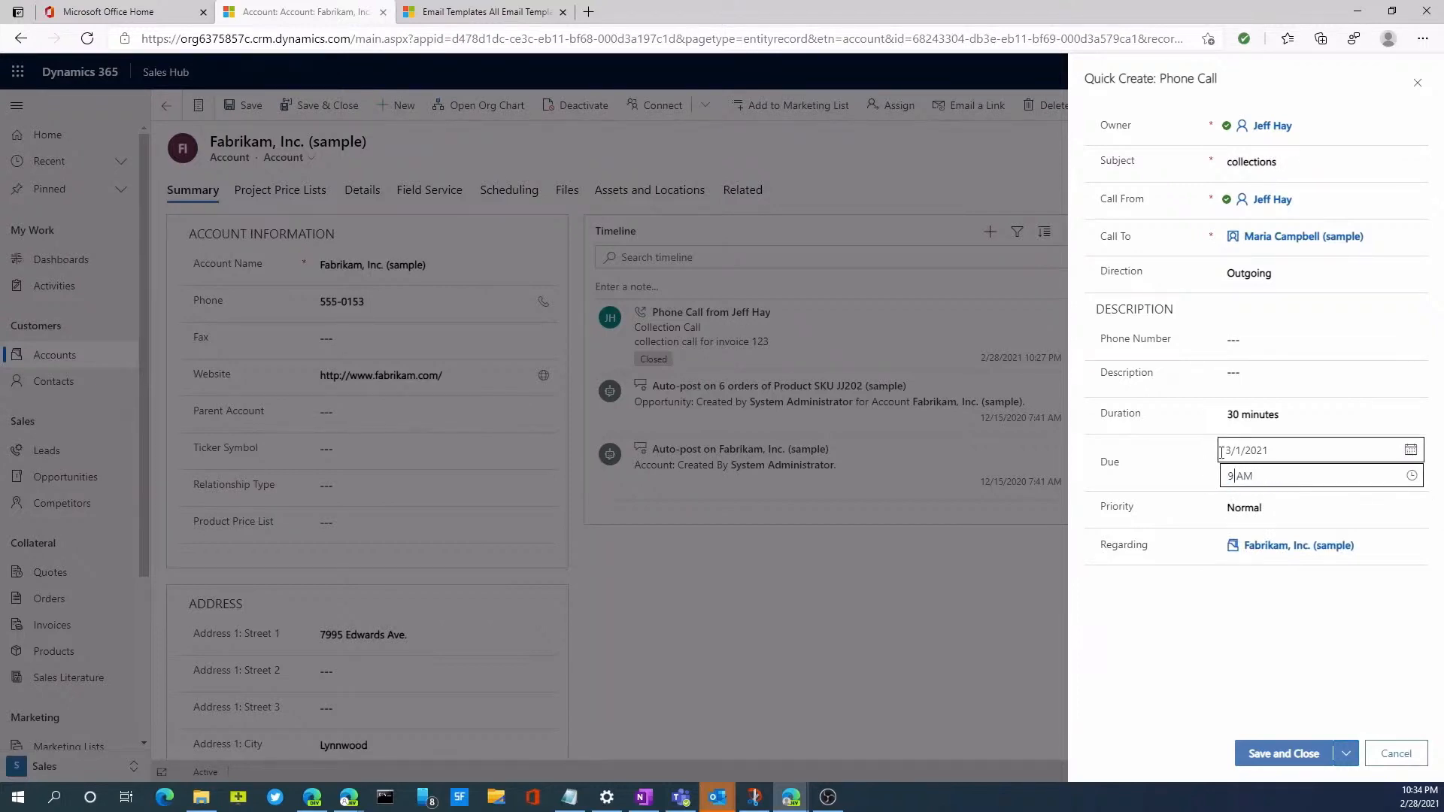
text(00)
key(Tab)
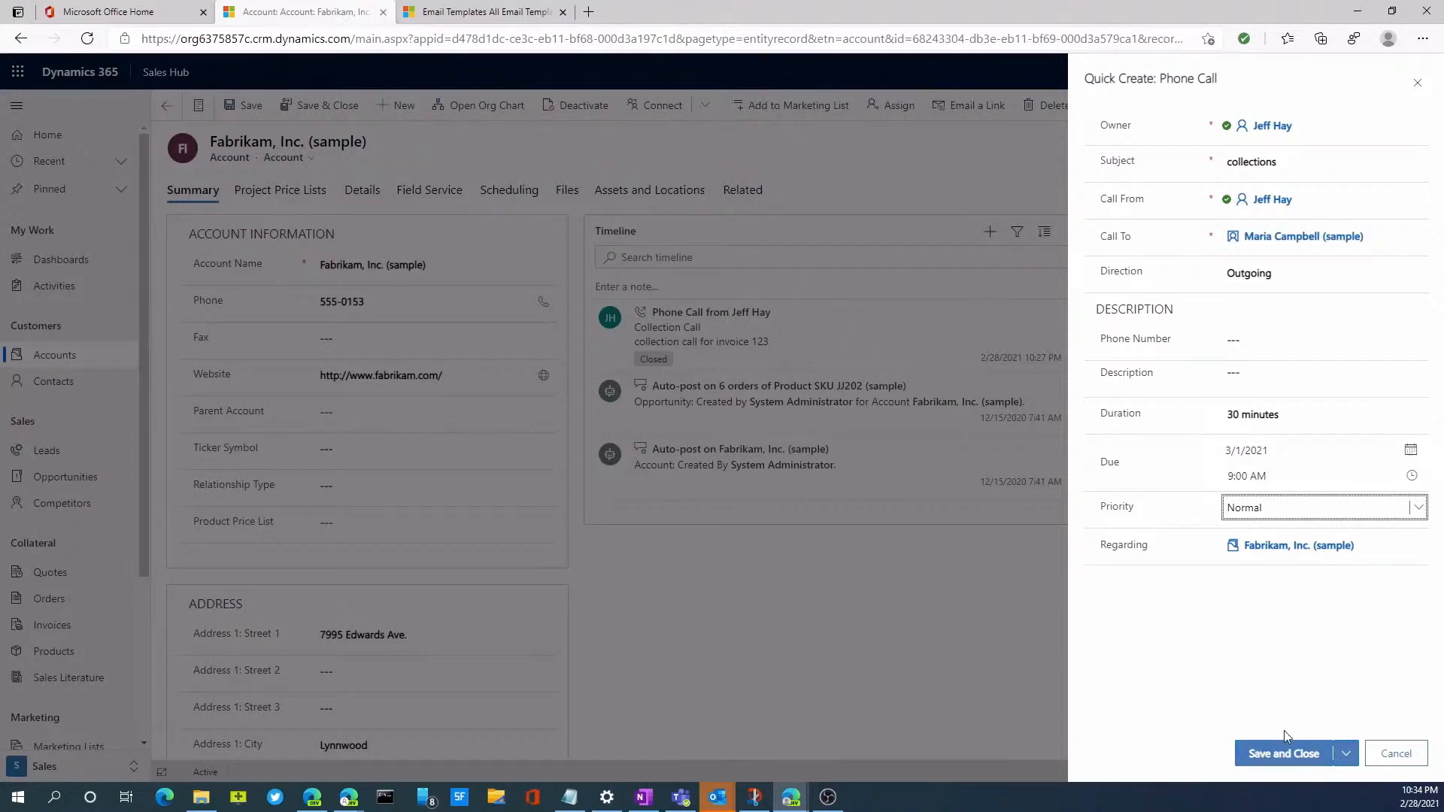
click(1284, 753)
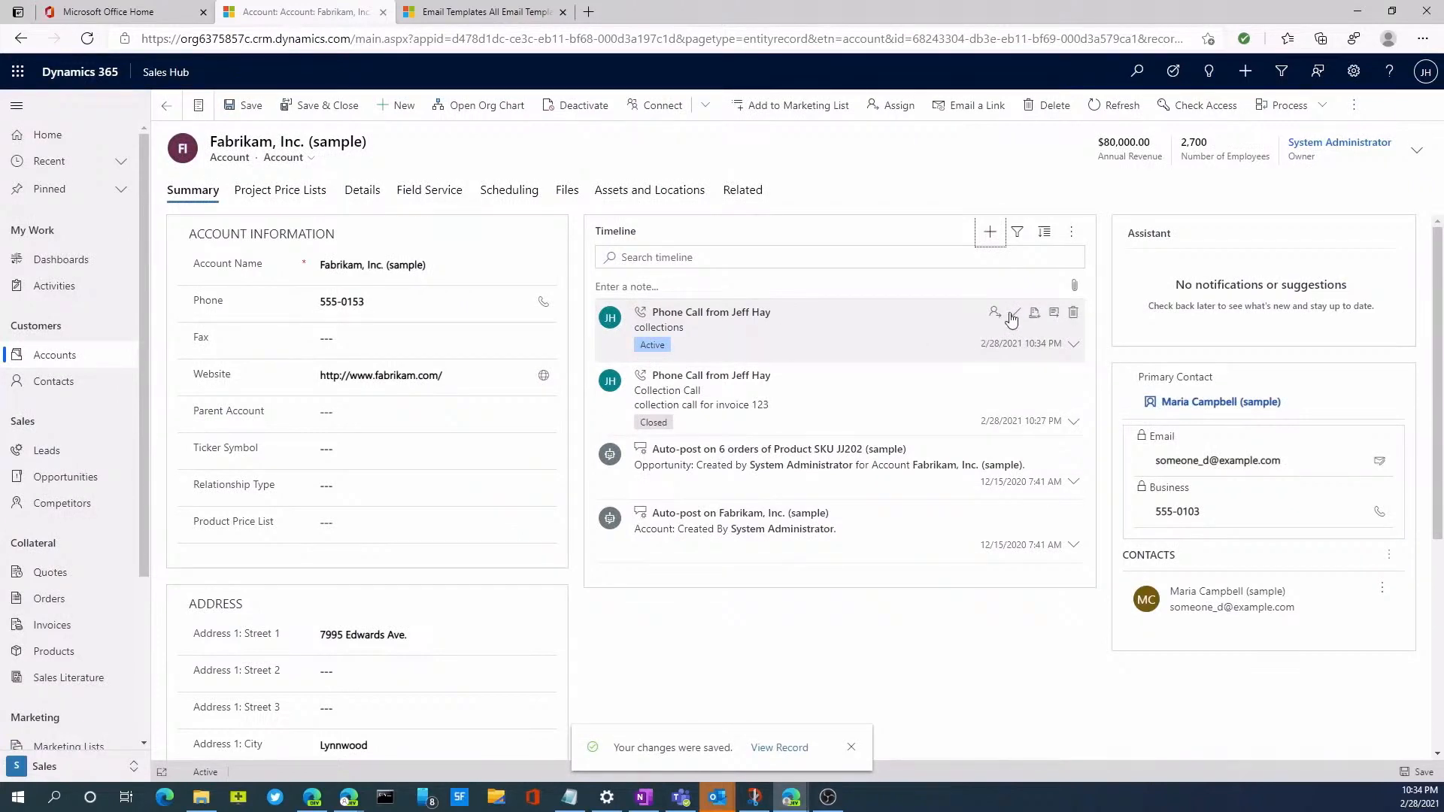
Step: Open the "collections" phone call for Fabrikam, Inc. (sample) from the My Activities list
click(79, 290)
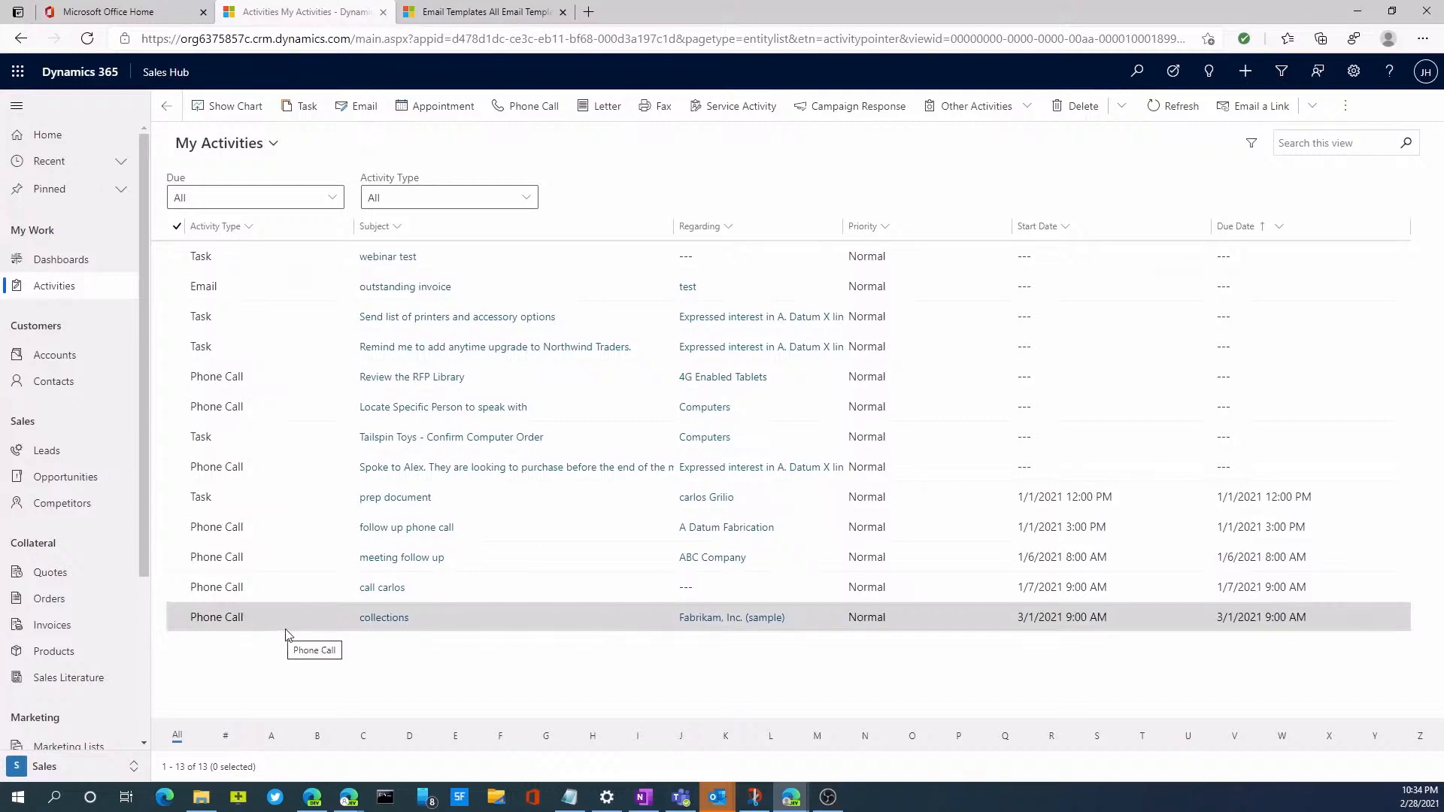
click(458, 617)
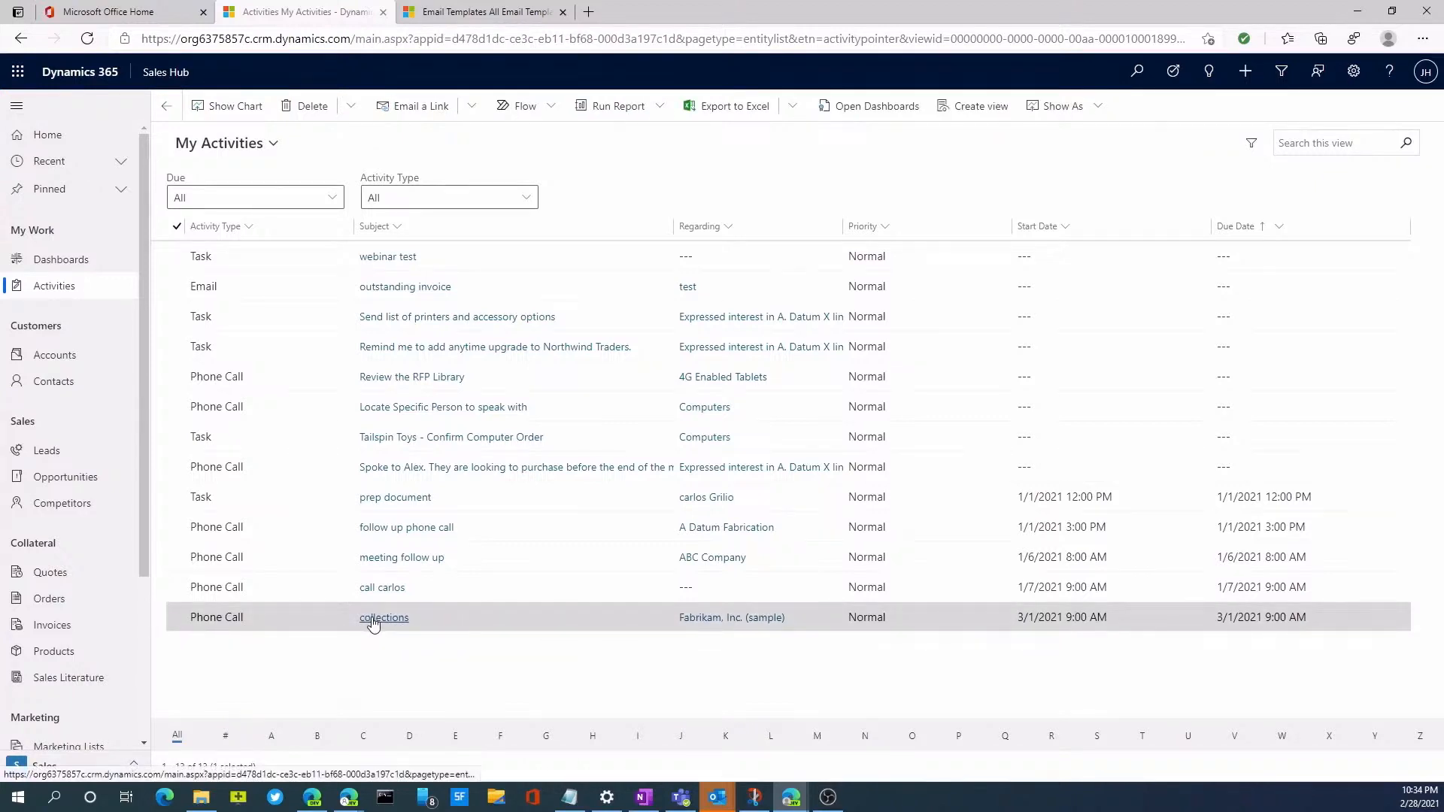
click(235, 627)
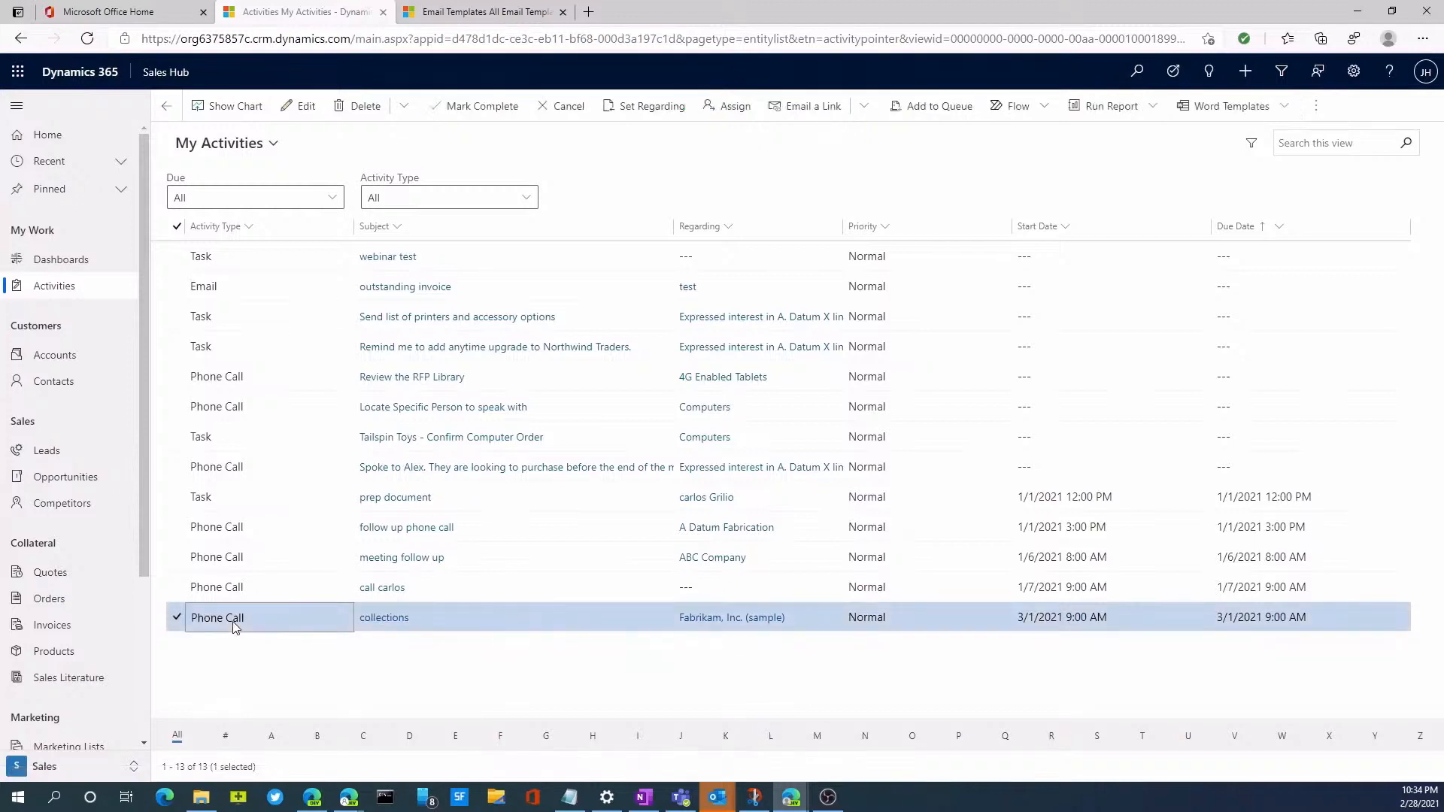
double_click(233, 621)
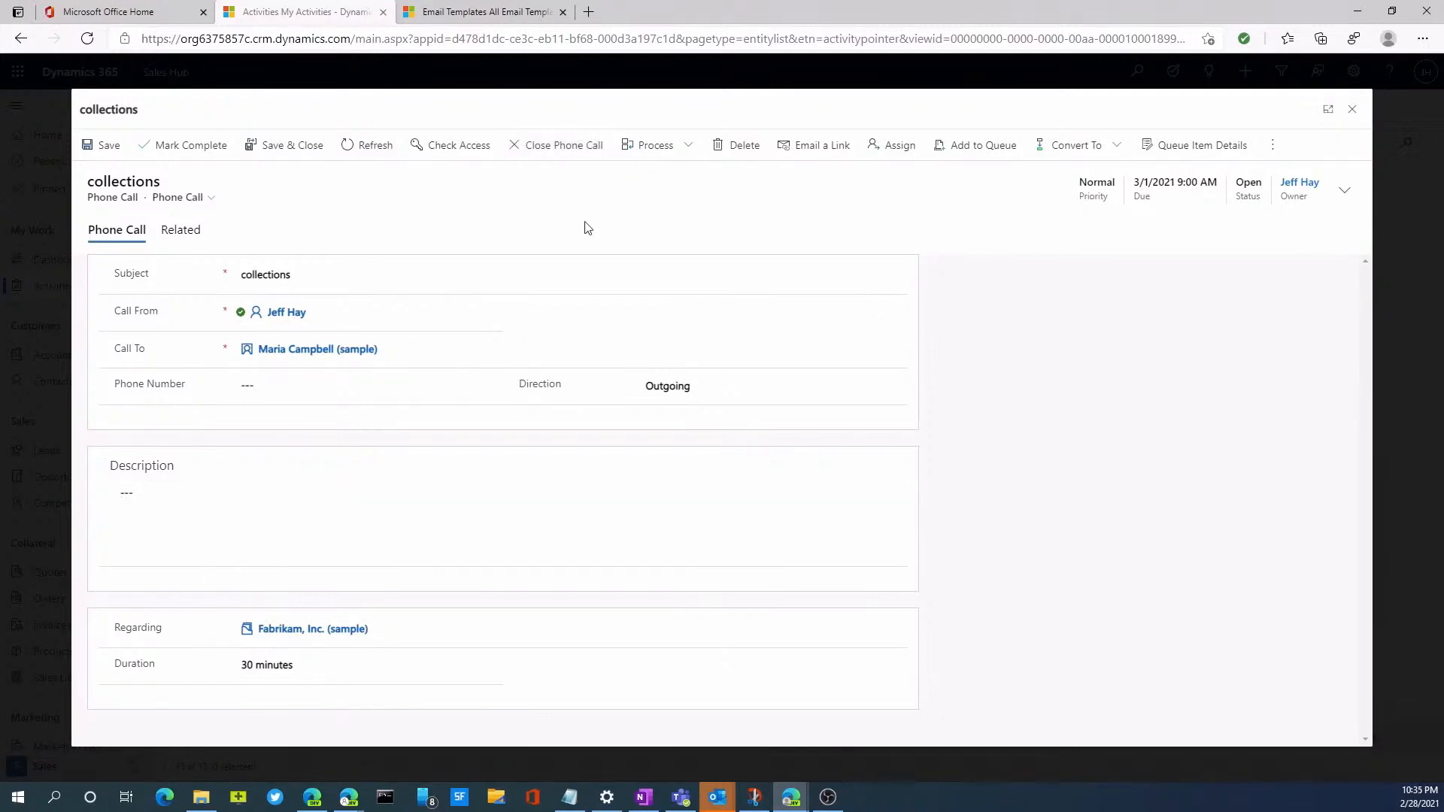
Step: Enter the description "test" and close the phone call with state Completed and status Made, leaving its record
click(293, 496)
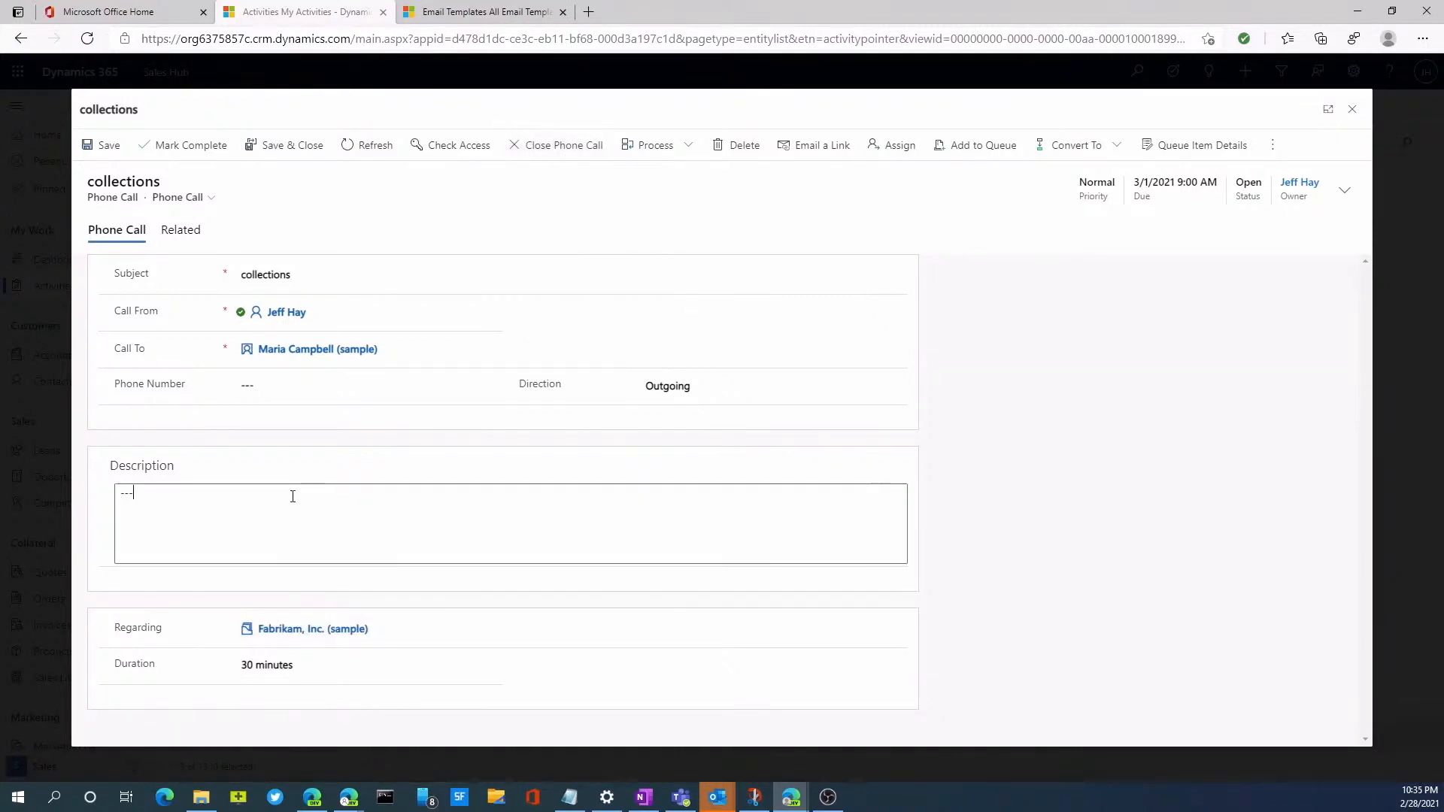
text(test)
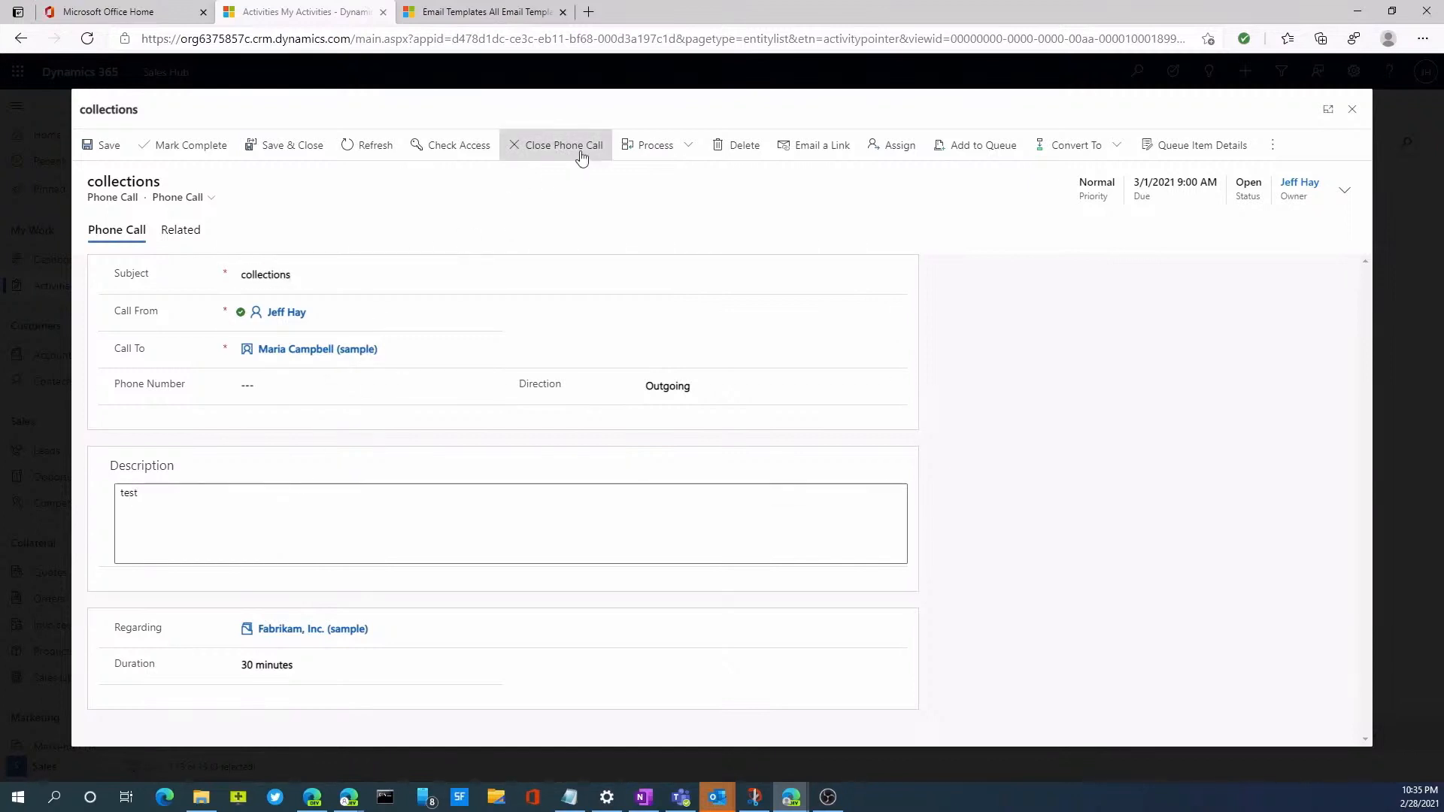
click(579, 146)
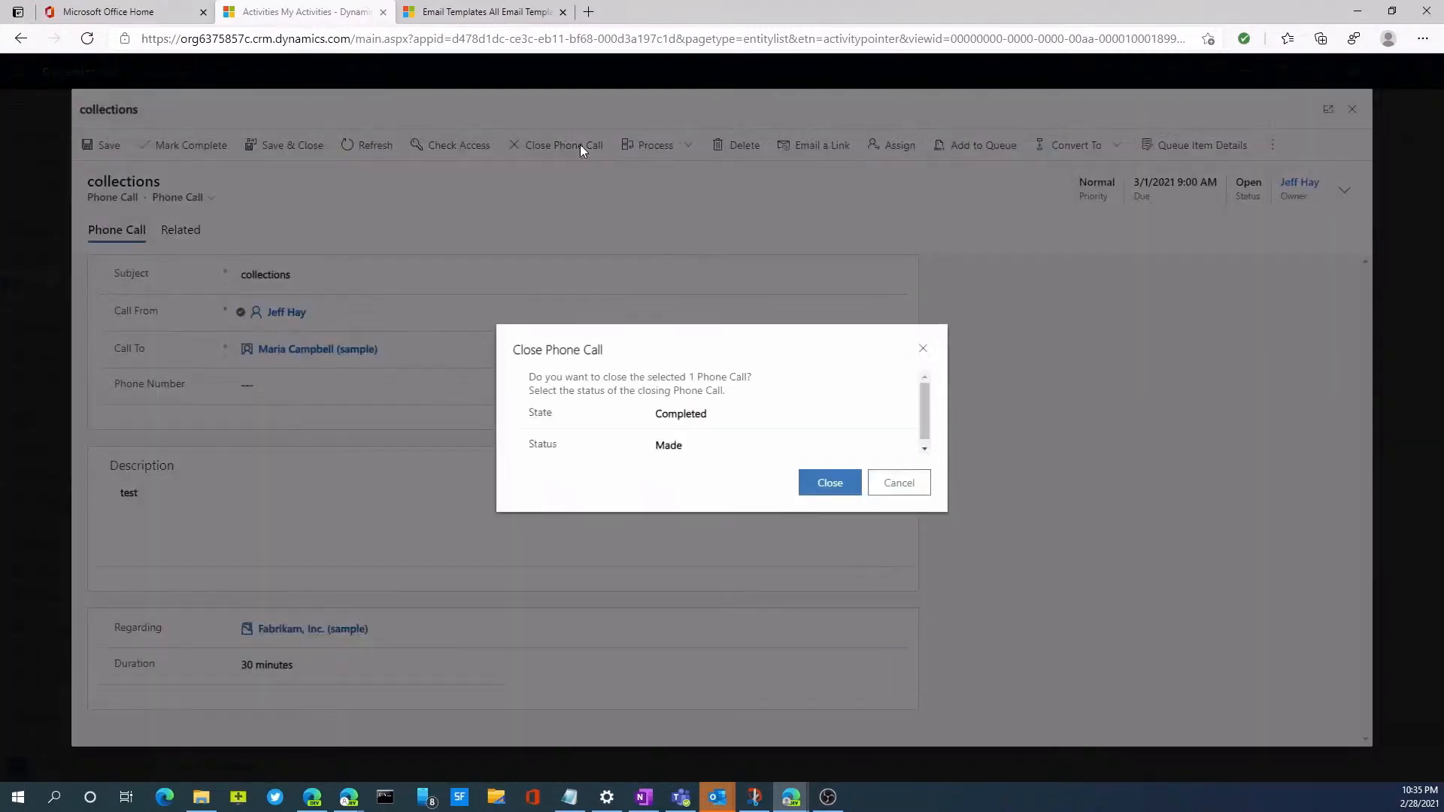
click(841, 483)
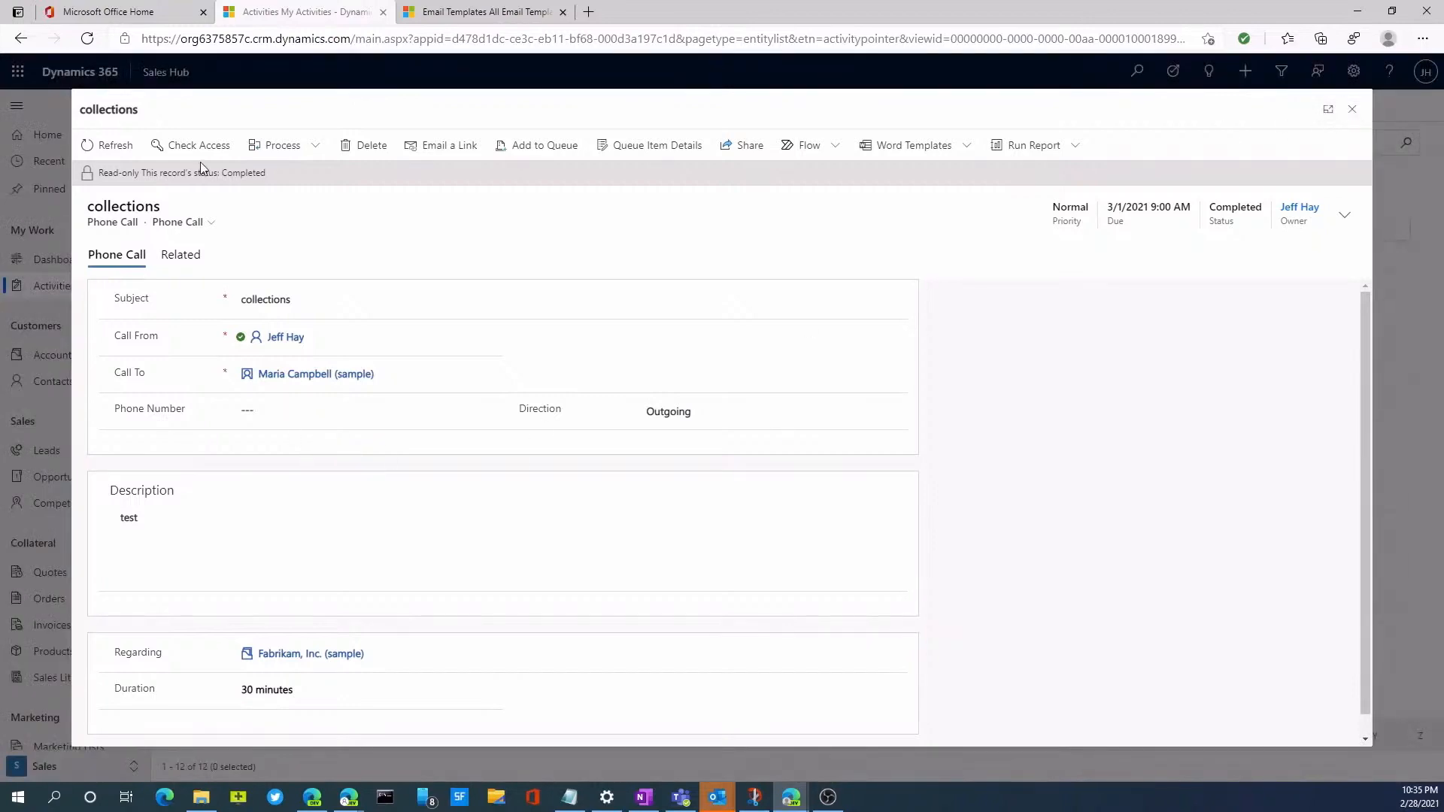
click(1351, 113)
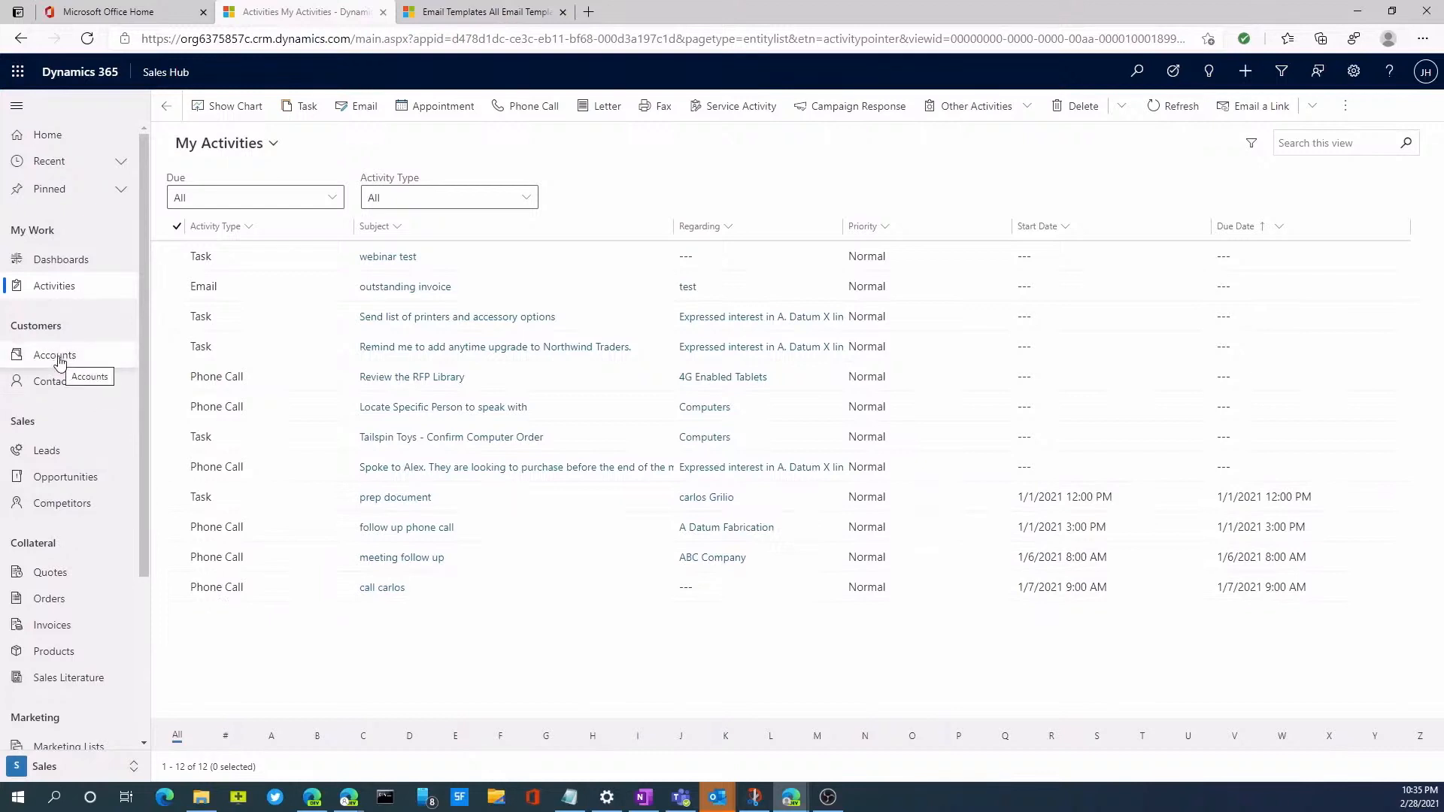
Step: Open the Fabrikam, Inc. (sample) account from the All Accounts view and display the record types available for its timeline
click(59, 363)
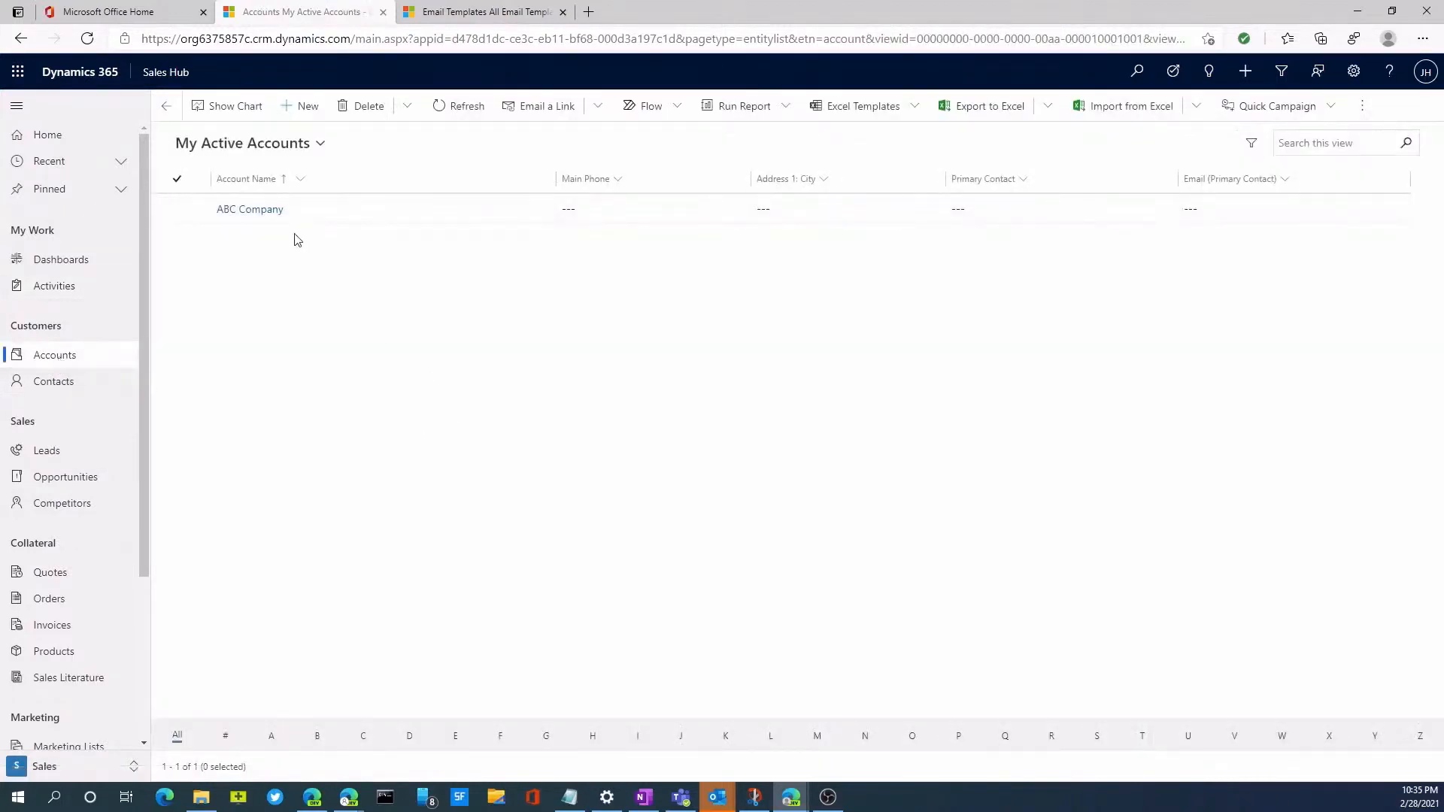
click(301, 144)
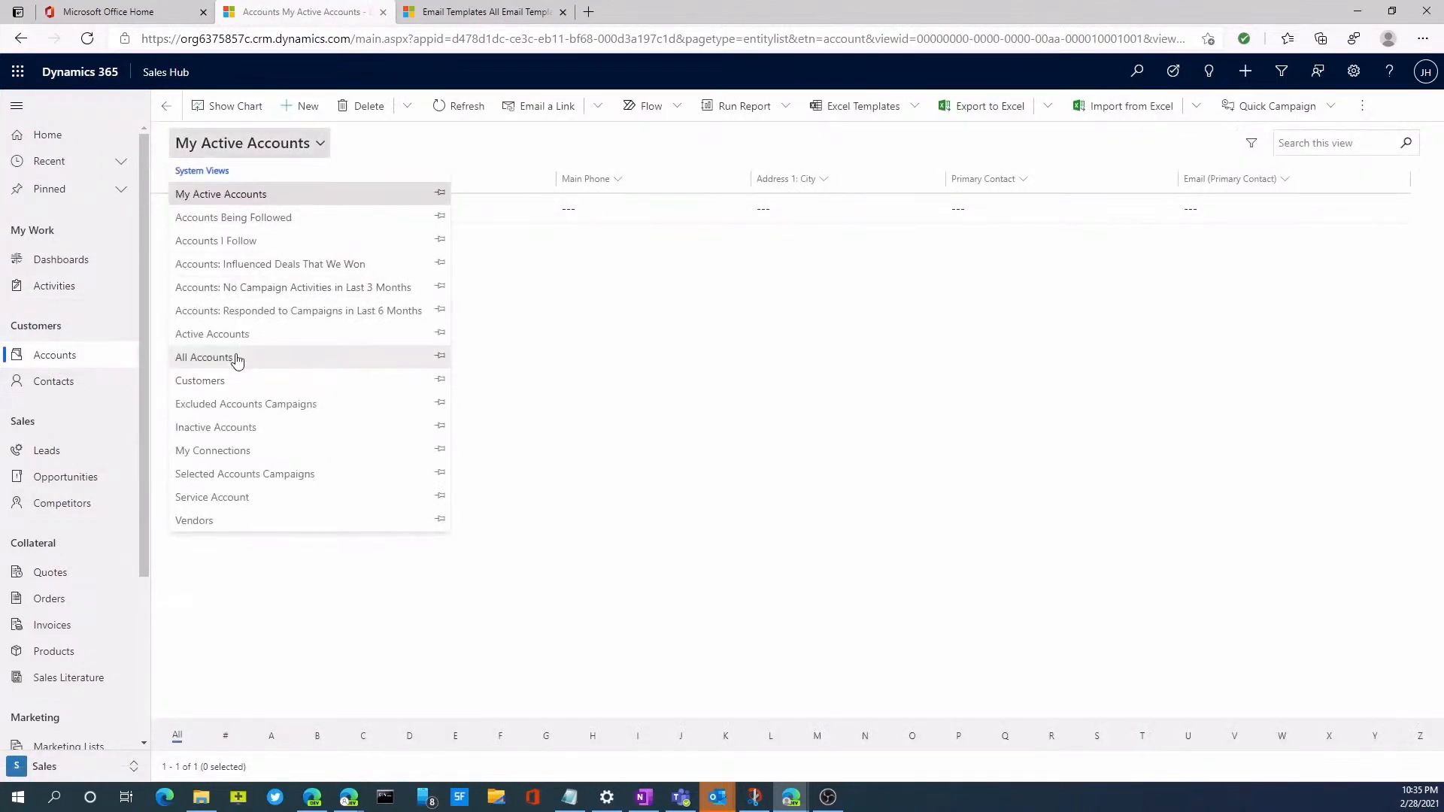
click(237, 360)
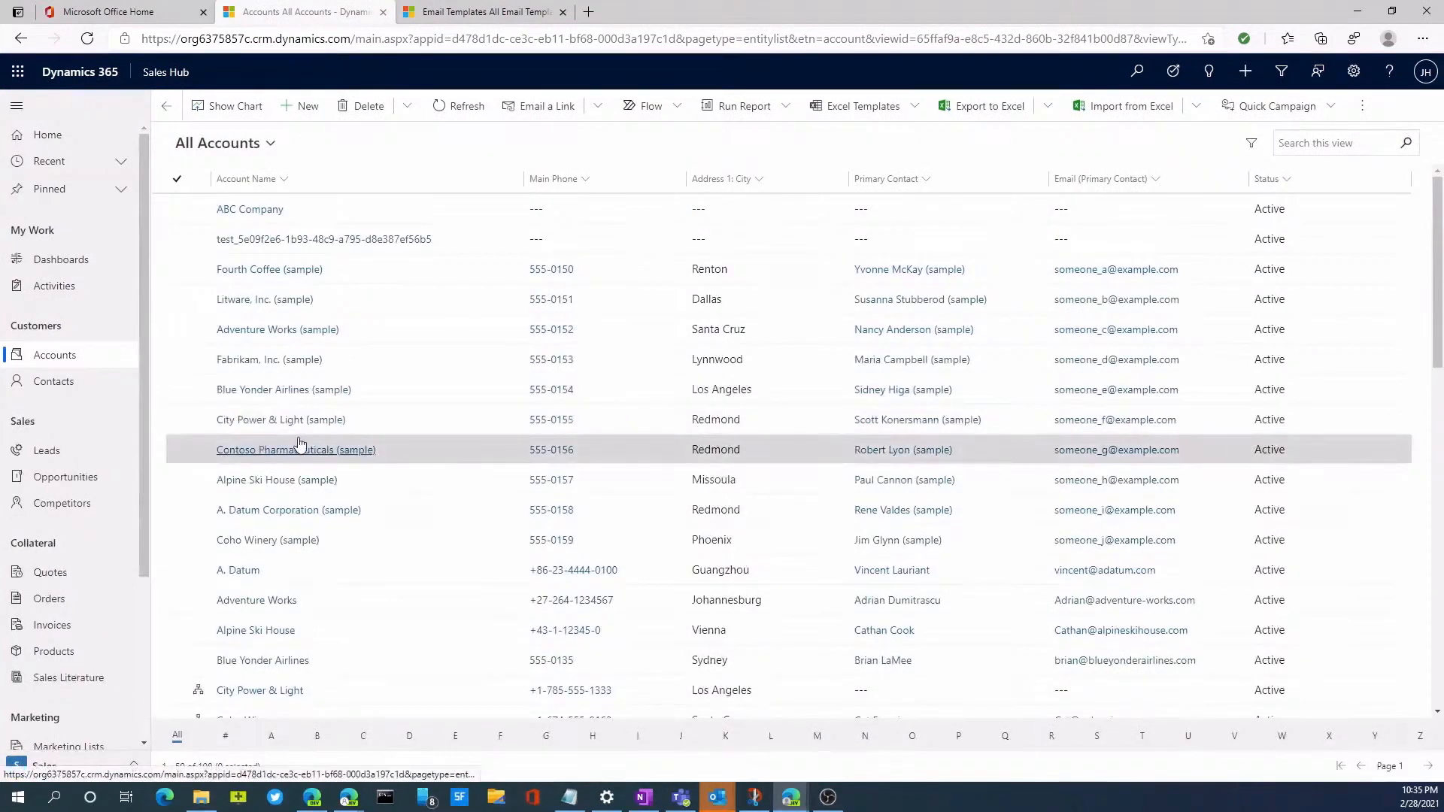
click(282, 361)
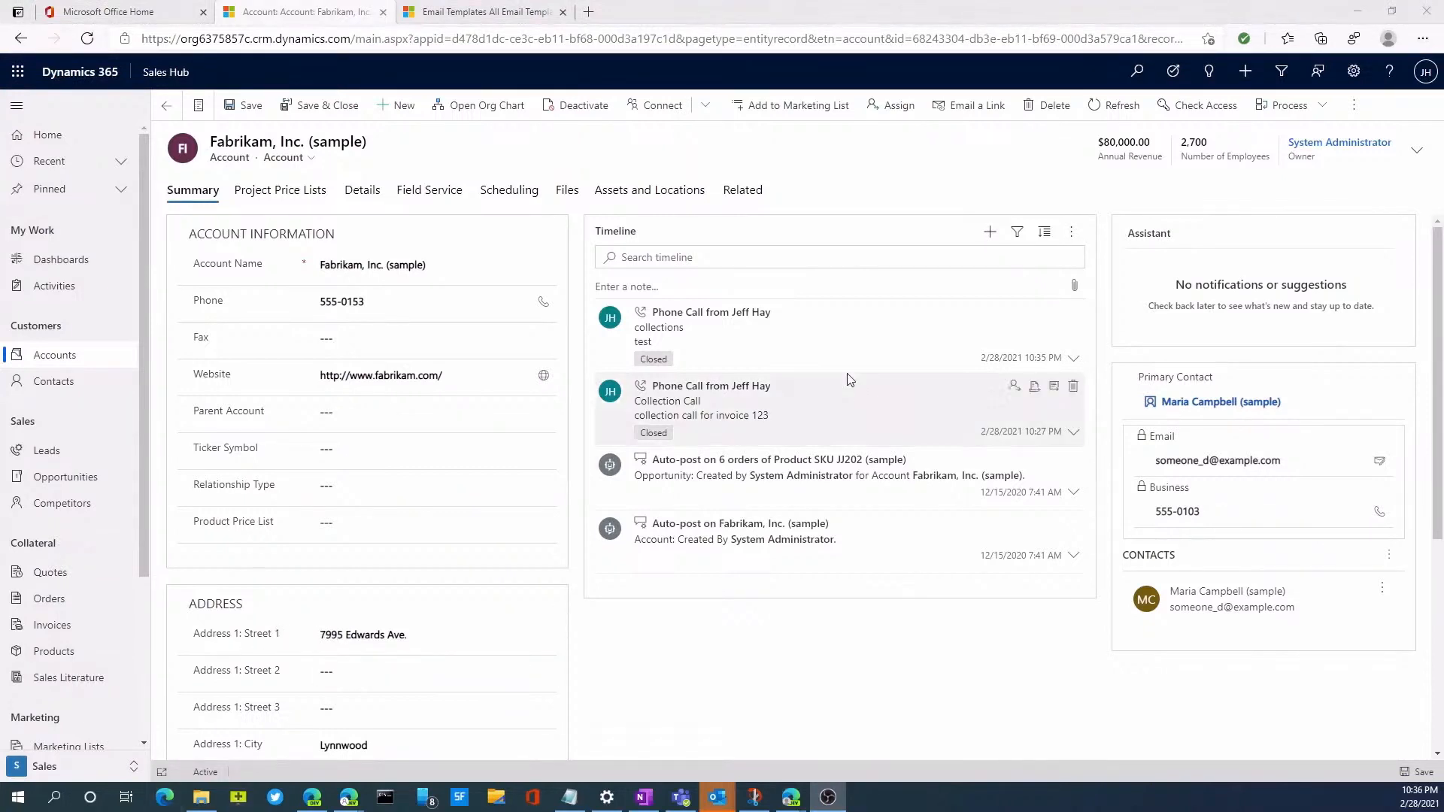
click(991, 233)
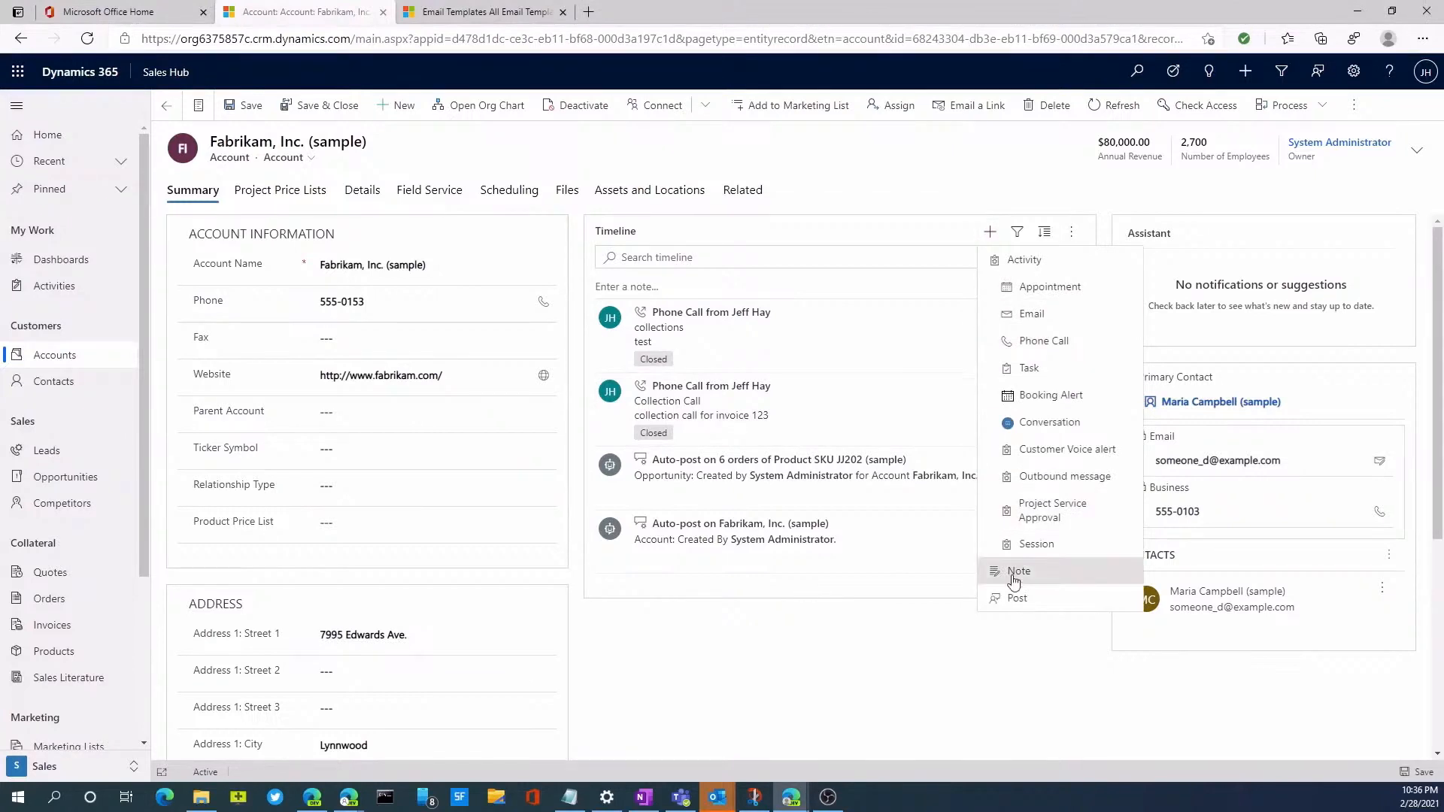